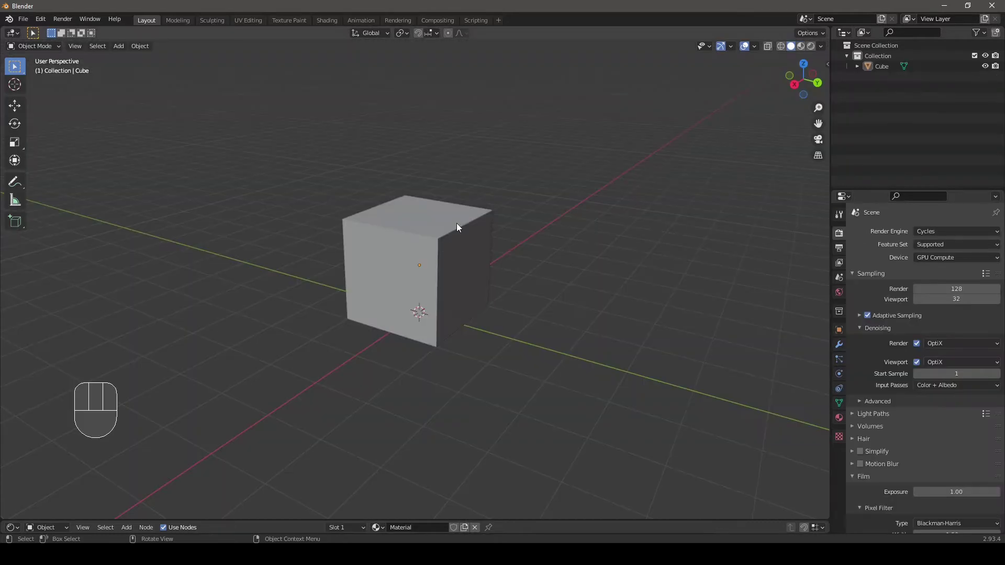
# Delete the default cube and add a plane mesh in its place
pyautogui.click(456, 224)
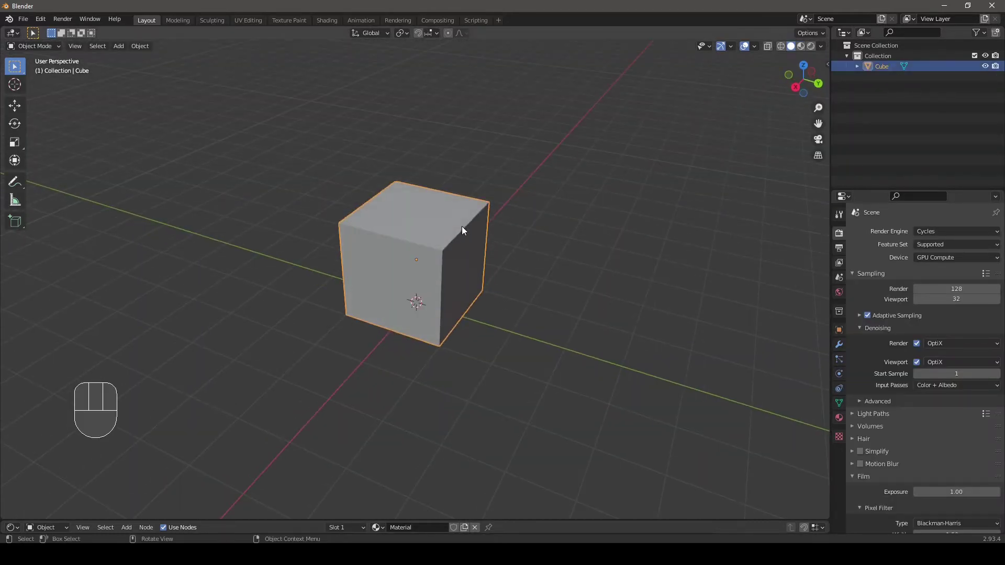
pyautogui.press('x')
pyautogui.click(466, 207)
pyautogui.hotkey('shift', 'a')
pyautogui.moveTo(469, 211)
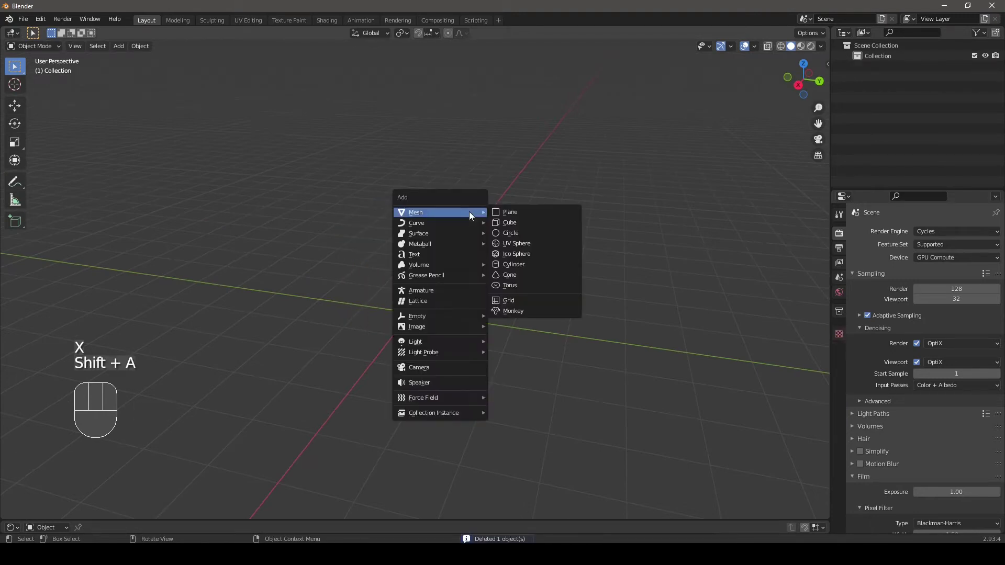
pyautogui.click(516, 214)
# Set the plane's dimensions to 1.2 m in X and 1.6 m in Y
pyautogui.press('KP_7')
pyautogui.keyDown('shift'); pyautogui.moveTo(449, 292); pyautogui.dragTo(531, 285, button='middle'); pyautogui.keyUp('shift')
pyautogui.scroll(3, 520, 288)
pyautogui.scroll(1, 531, 284)
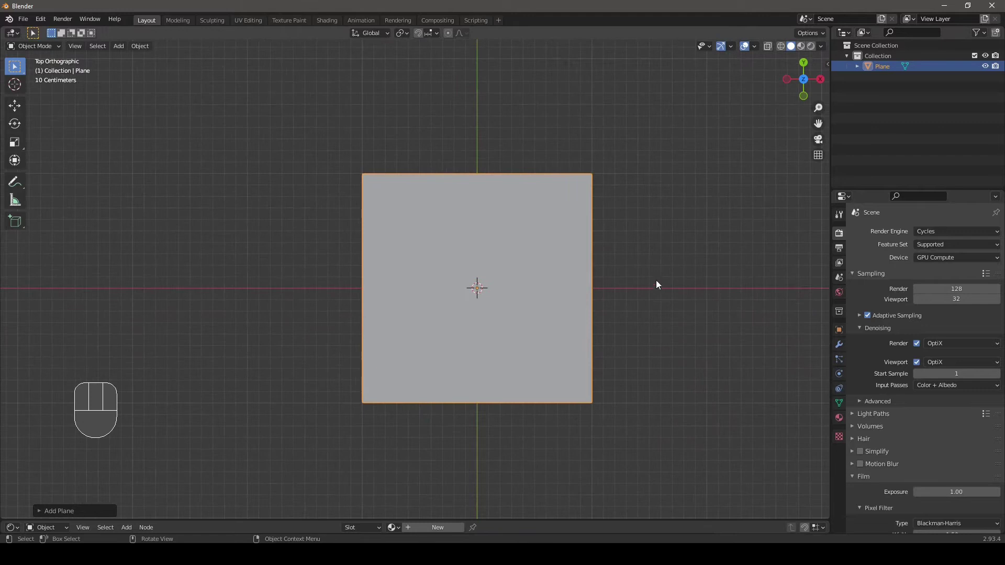
pyautogui.press('n')
pyautogui.click(759, 237)
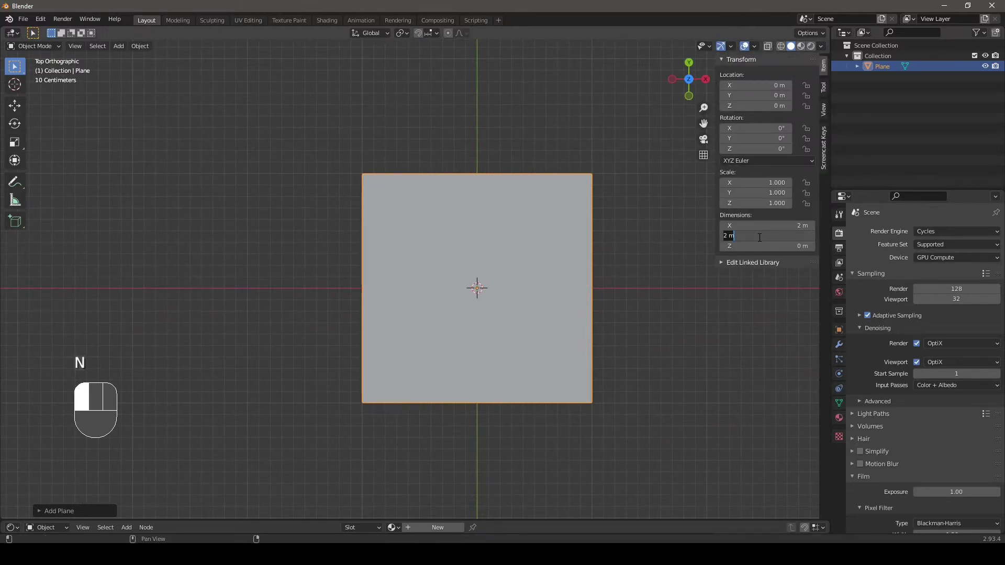
pyautogui.write('1')
pyautogui.press('Return')
pyautogui.click(759, 222)
pyautogui.write('1')
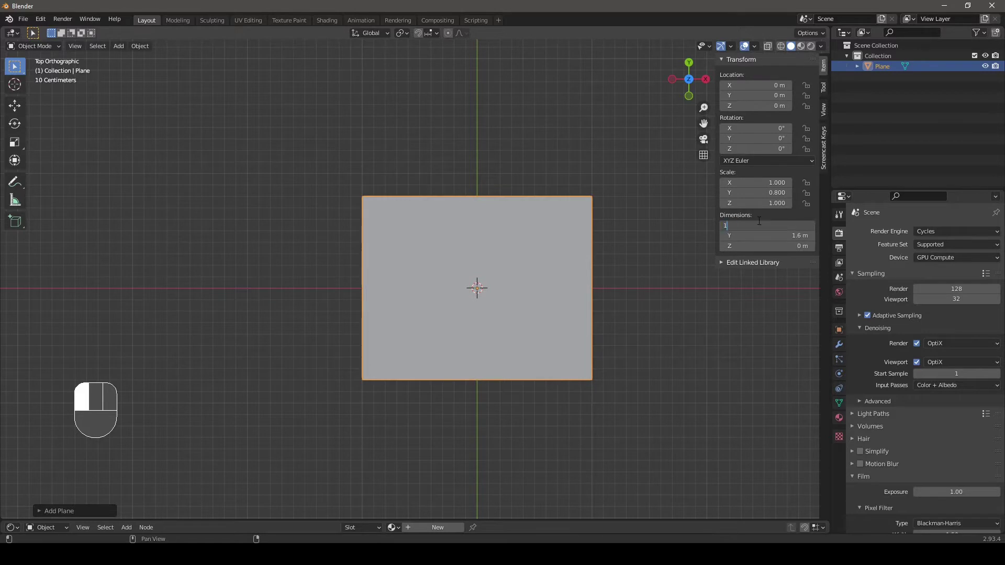
pyautogui.write('.2')
pyautogui.press('Return')
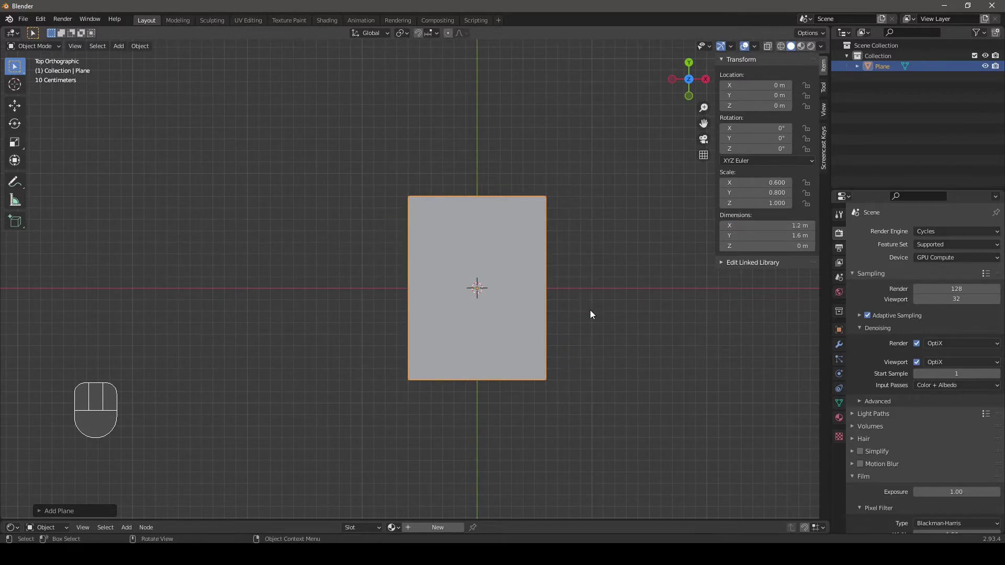
# Apply the plane's scale
pyautogui.scroll(2, 554, 319)
pyautogui.hotkey('ctrl', 'a')
pyautogui.click(576, 301)
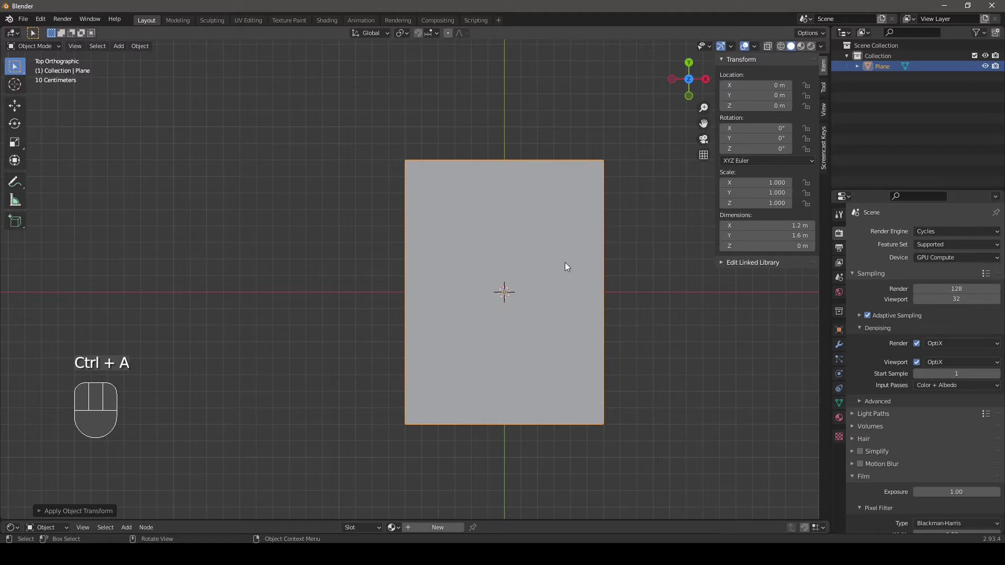
# Add nine evenly spaced loop cuts running along the plane's Y direction in Edit Mode
pyautogui.press('Tab')
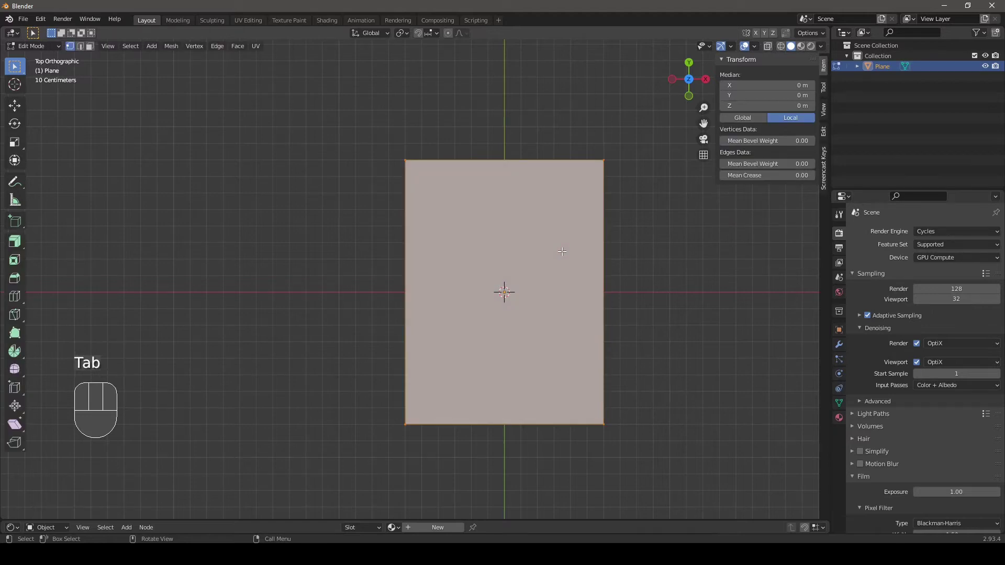
pyautogui.hotkey('shift', 'r')
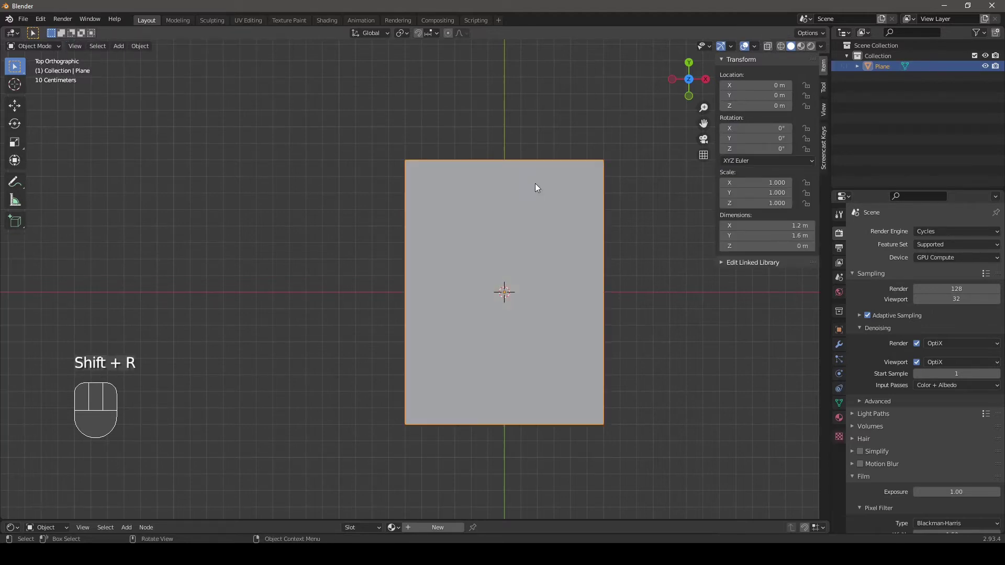
pyautogui.press('Tab')
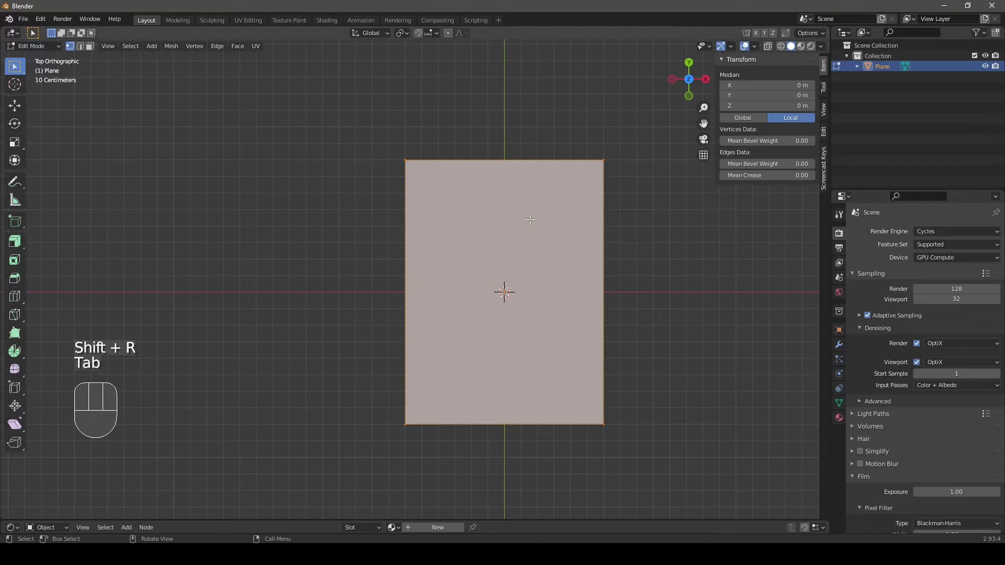
pyautogui.hotkey('ctrl', 'r')
pyautogui.scroll(1, 541, 149)
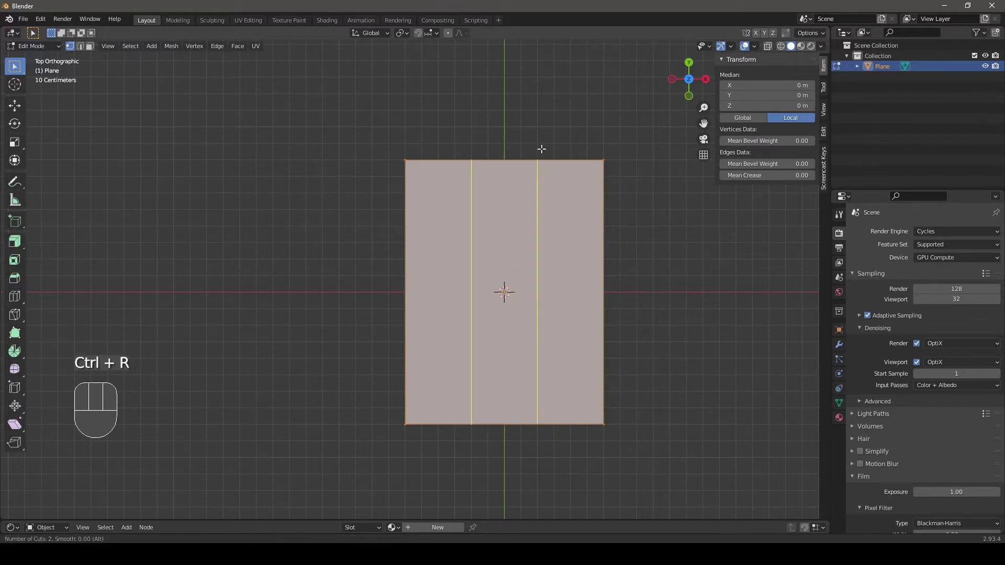
pyautogui.click(543, 155)
pyautogui.rightClick(543, 153)
pyautogui.click(50, 510)
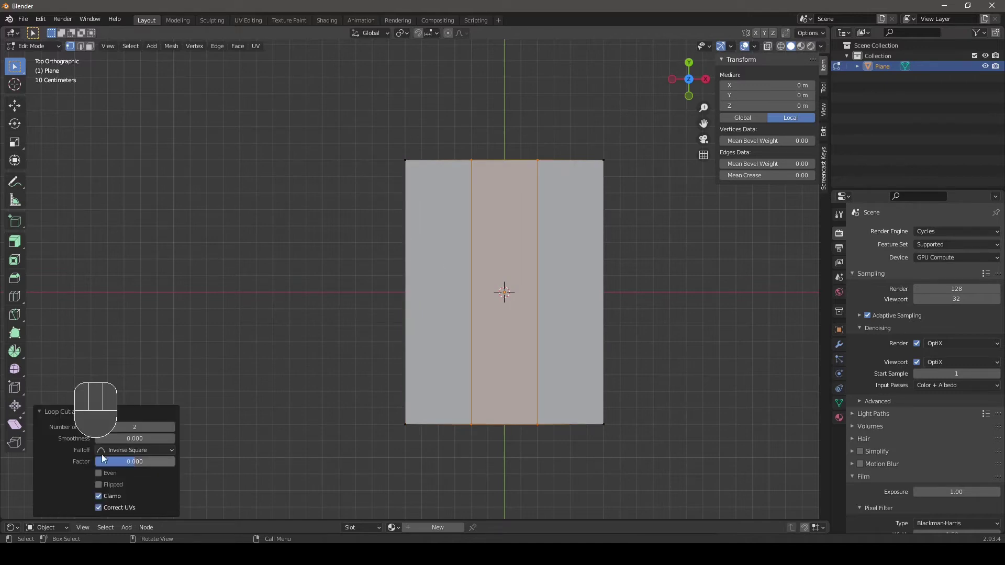
pyautogui.click(132, 423)
pyautogui.write('9')
pyautogui.press('Return')
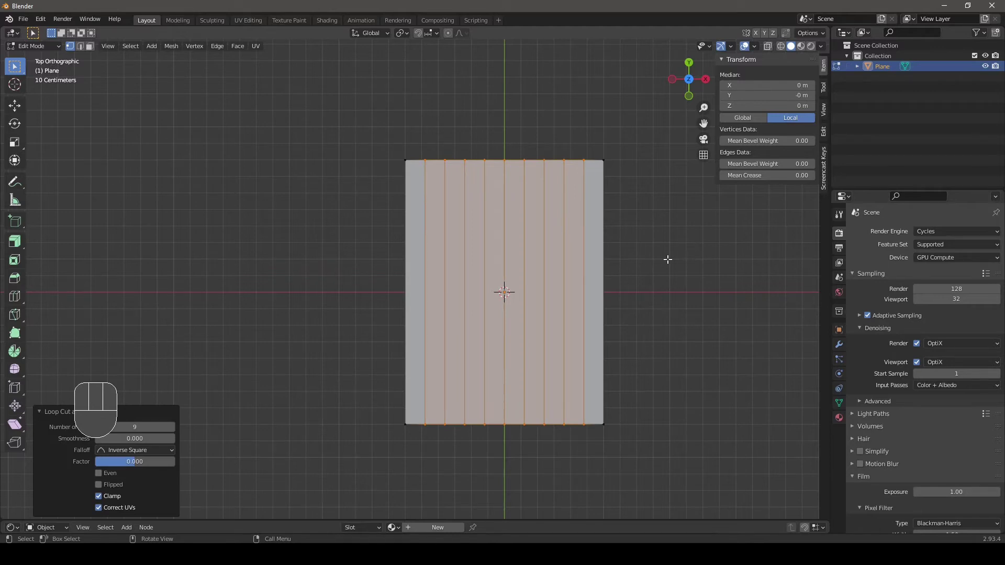
# Add nine evenly spaced loop cuts running across the plane in the X direction
pyautogui.hotkey('ctrl', 'r')
pyautogui.click(603, 231)
pyautogui.rightClick(607, 231)
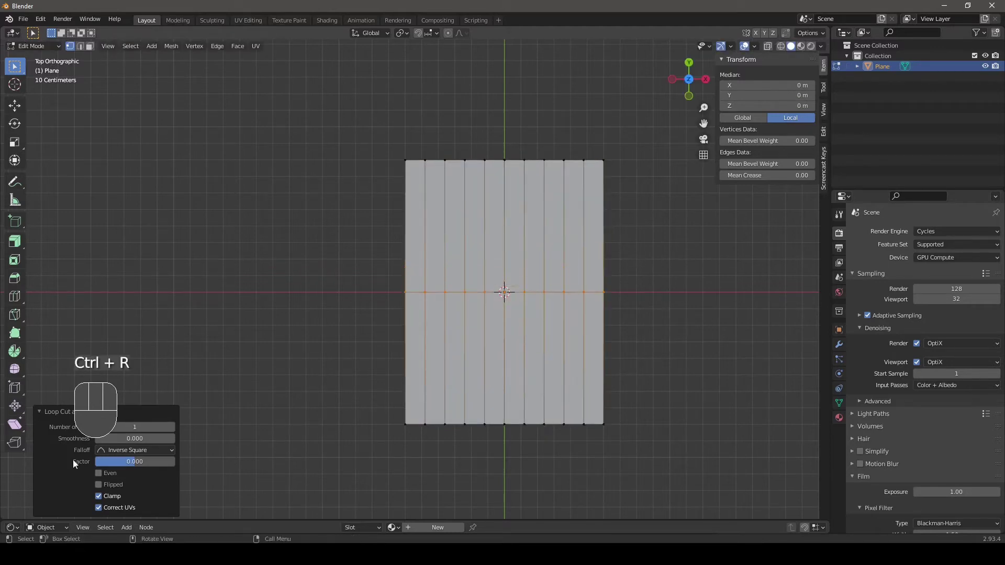
pyautogui.click(140, 427)
pyautogui.write('9')
pyautogui.press('Return')
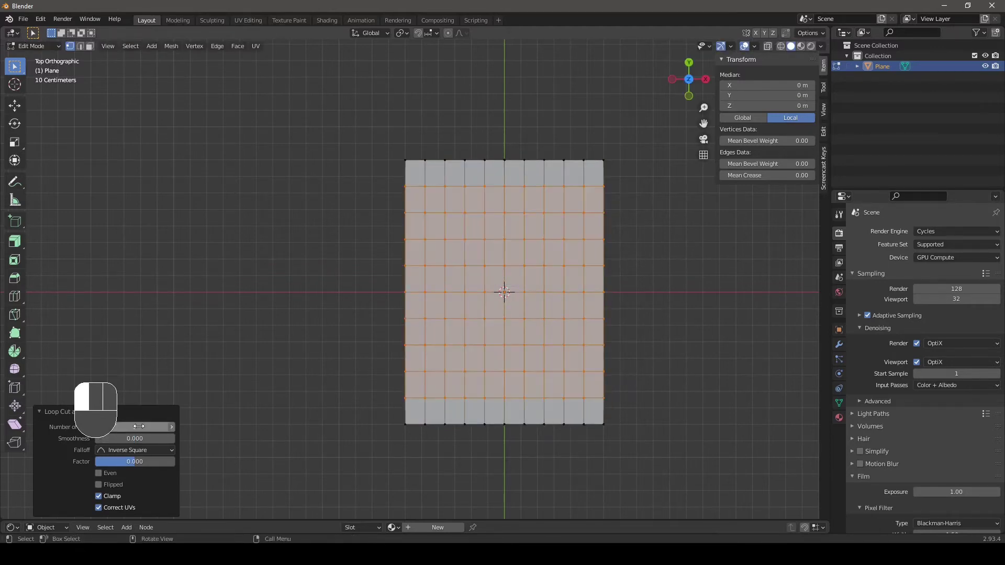
# Hide all of the plane's vertices except the row along its upper edge
pyautogui.click(661, 246)
pyautogui.keyDown('alt'); pyautogui.click(470, 158); pyautogui.keyUp('alt')
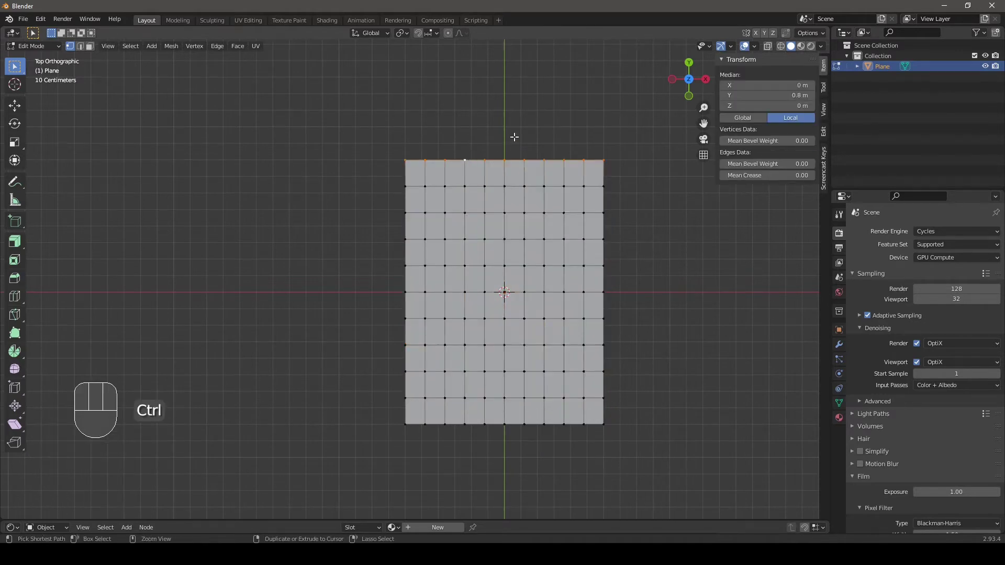
pyautogui.hotkey('ctrl', 'i')
pyautogui.press('h')
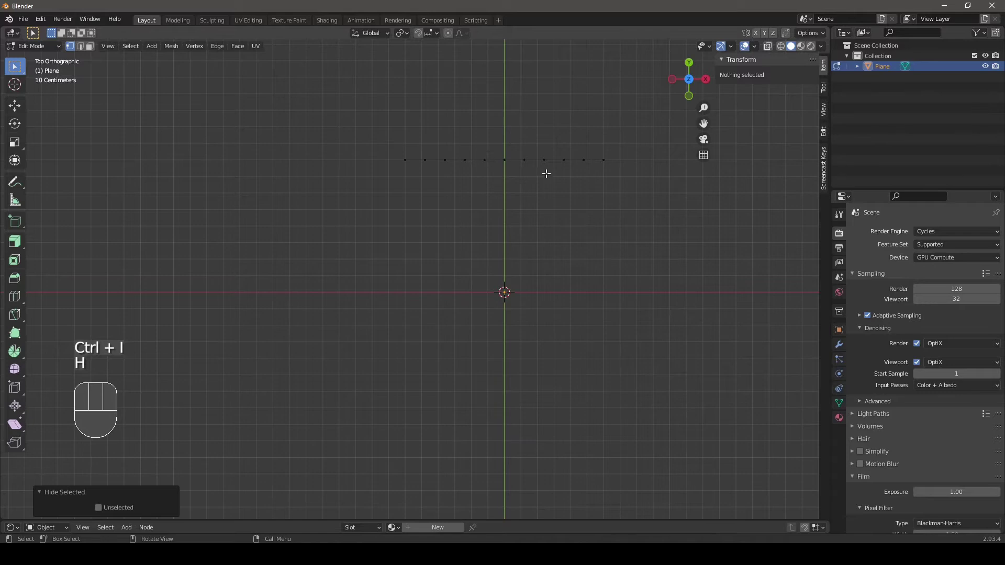
# Arch the upper edge by moving its middle vertex about 0.13 m along Y with proportional editing at size 1.10
pyautogui.scroll(3, 500, 161)
pyautogui.keyDown('alt'); pyautogui.click(302, 189); pyautogui.keyUp('alt')
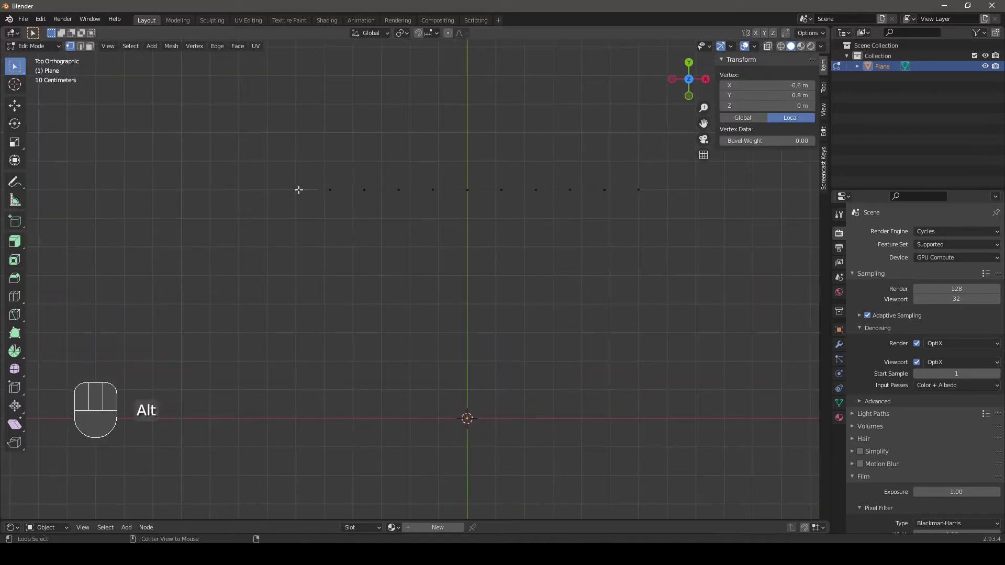
pyautogui.click(468, 189)
pyautogui.click(448, 33)
pyautogui.scroll(-2, 500, 172)
pyautogui.press('g')
pyautogui.press('z')
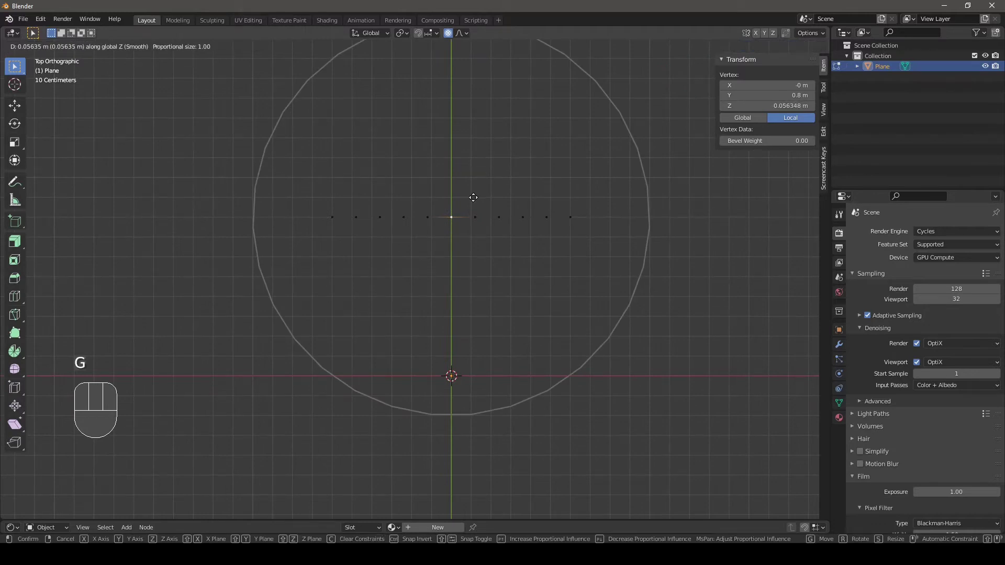
pyautogui.press('y')
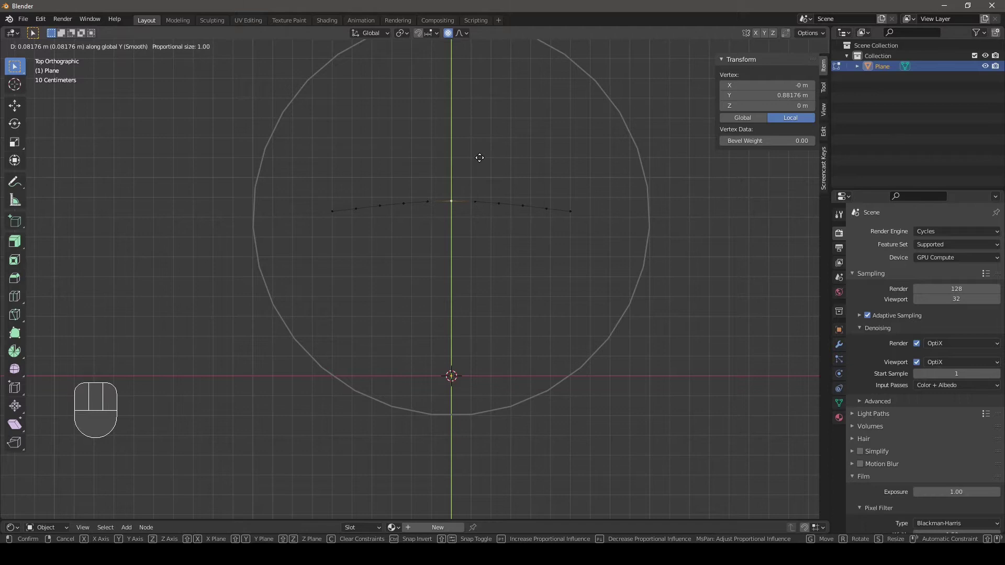
pyautogui.scroll(-1, 483, 150)
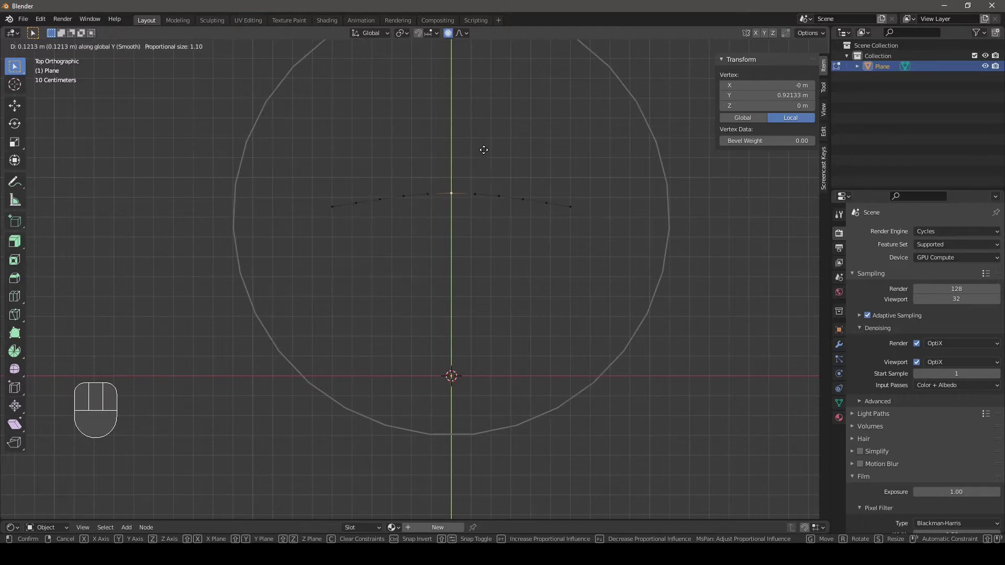
pyautogui.click(486, 148)
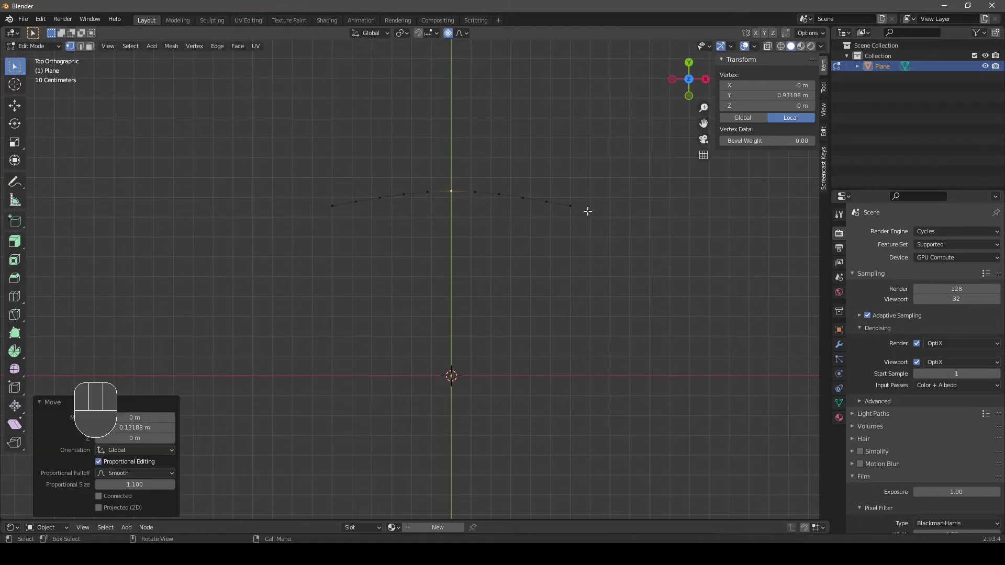
# Reveal the hidden geometry and move the whole arched edge about -0.098 m along Y with proportional editing off
pyautogui.hotkey('alt', 'h')
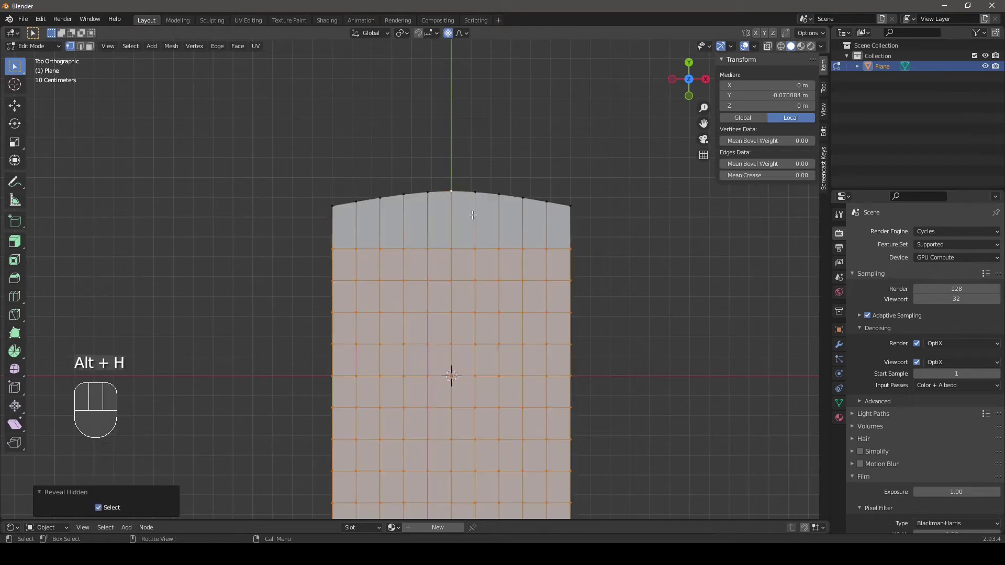
pyautogui.scroll(-1, 465, 192)
pyautogui.click(457, 204)
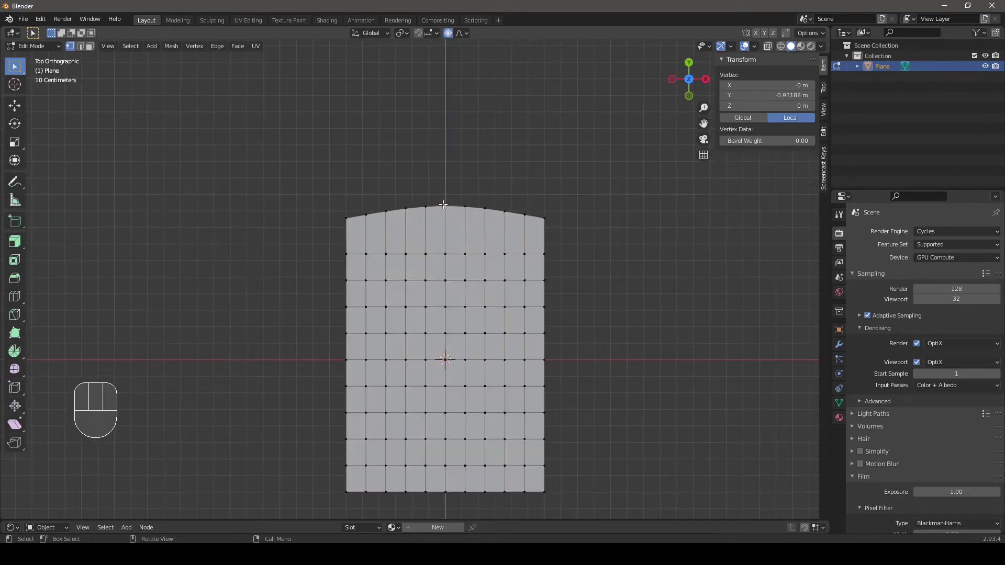
pyautogui.press('g')
pyautogui.rightClick(491, 165)
pyautogui.click(448, 33)
pyautogui.press('g')
pyautogui.press('g')
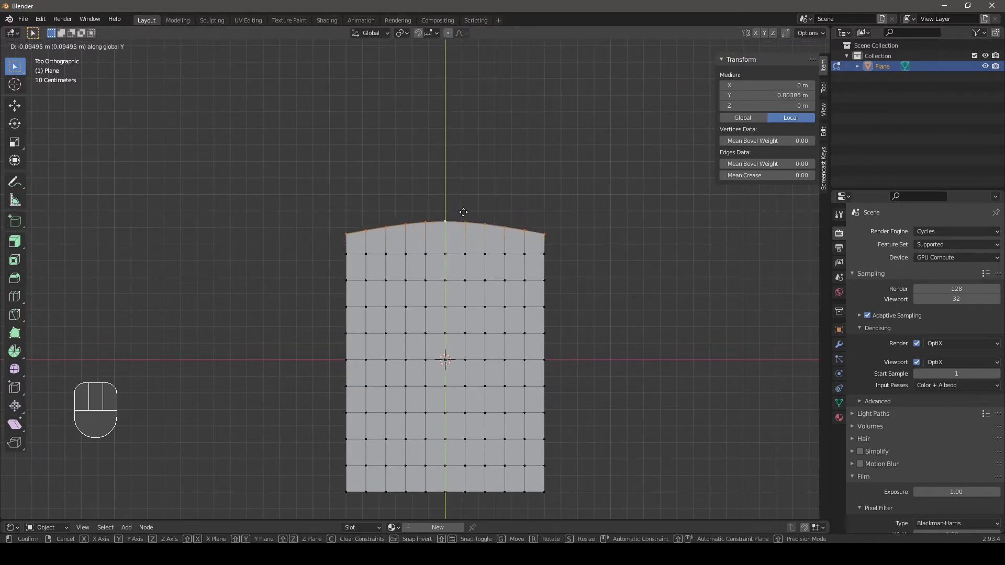
pyautogui.press('shift')
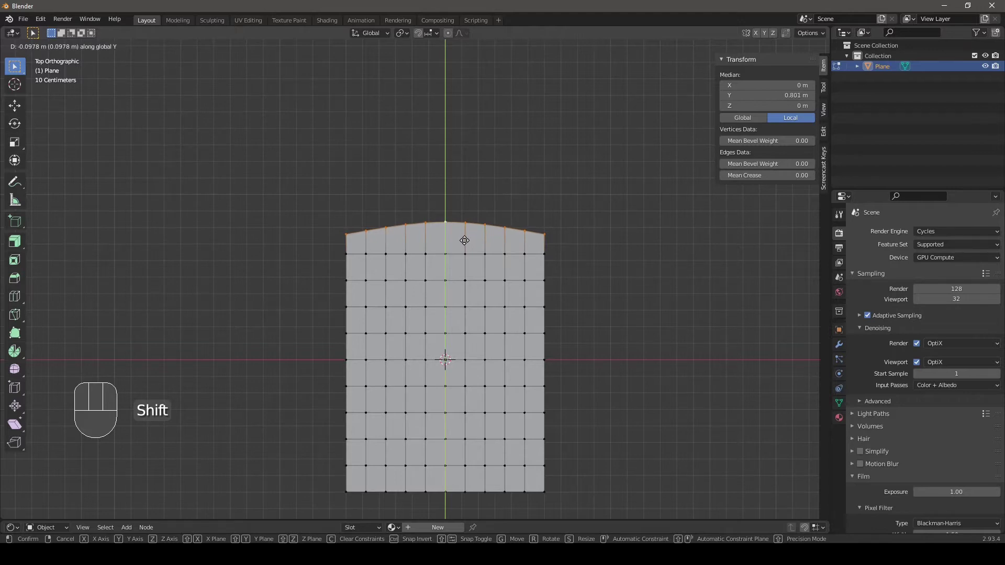
pyautogui.click(465, 240)
pyautogui.keyDown('shift'); pyautogui.scroll(-3, 414, 294); pyautogui.keyUp('shift')
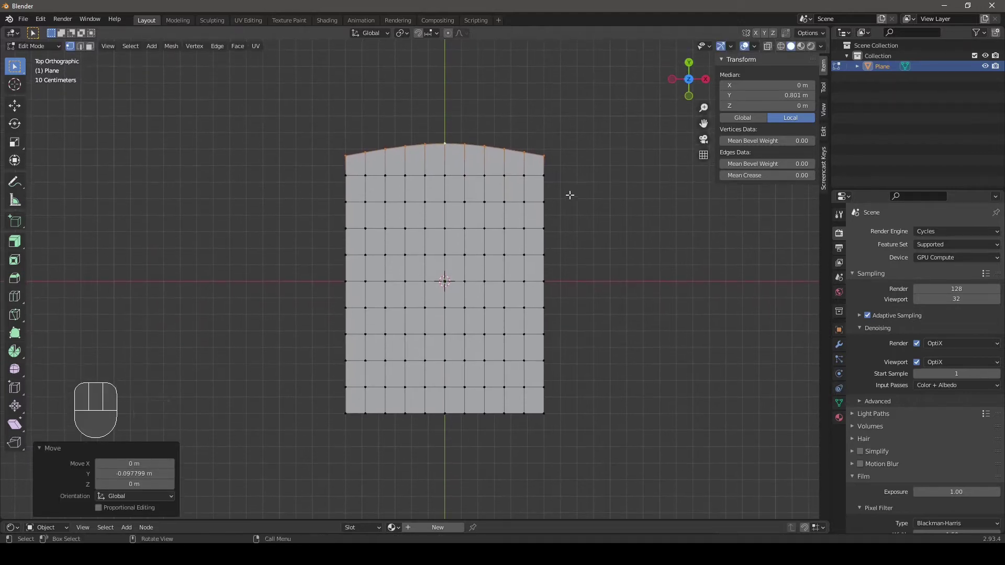
pyautogui.scroll(2, 567, 195)
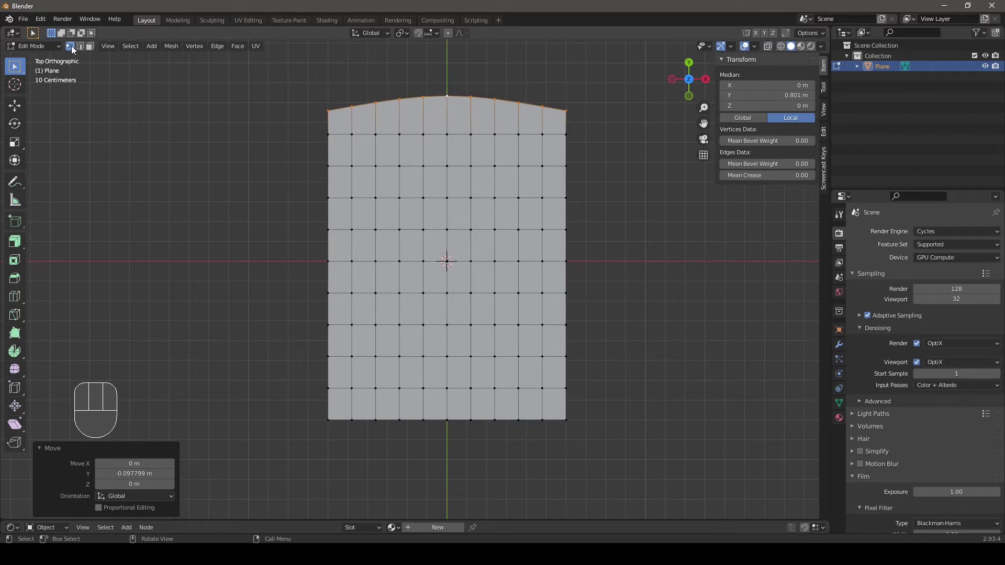
pyautogui.click(352, 135)
pyautogui.press('c')
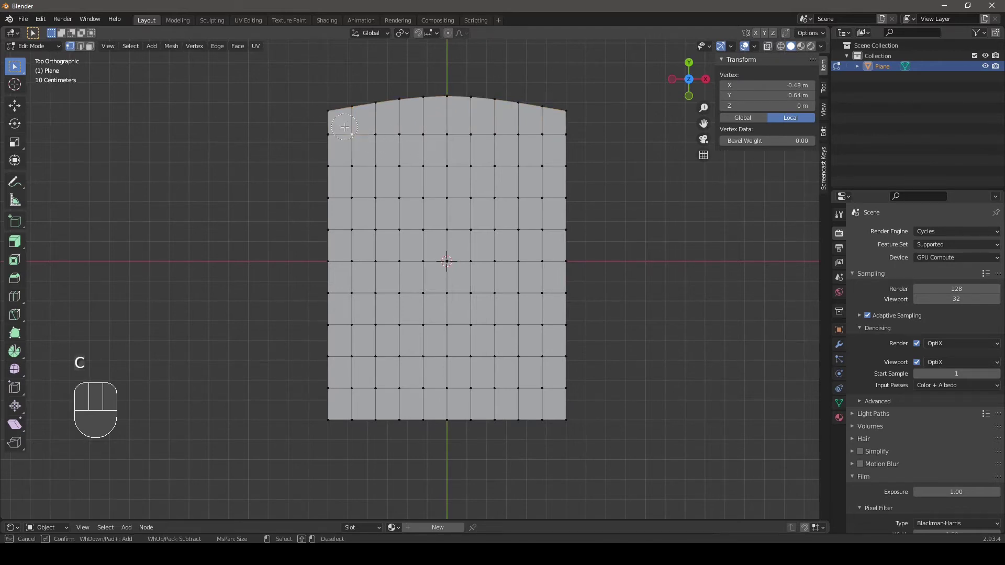
pyautogui.press('Escape')
# Circle-select alternating 2×2 blocks of faces across the whole plane in a checkerboard pattern, starting with the corner blocks
pyautogui.press('3')
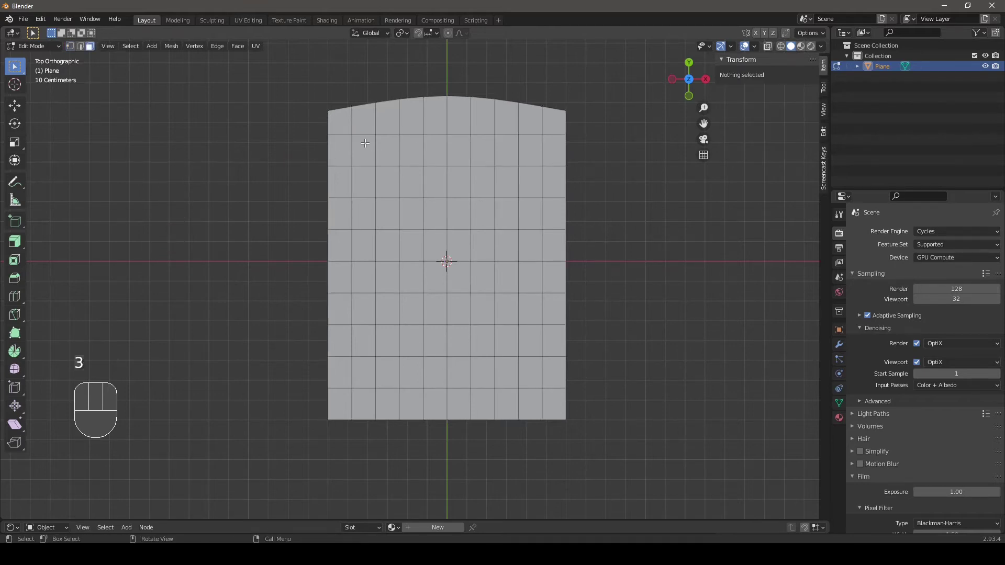
pyautogui.press('c')
pyautogui.click(351, 134)
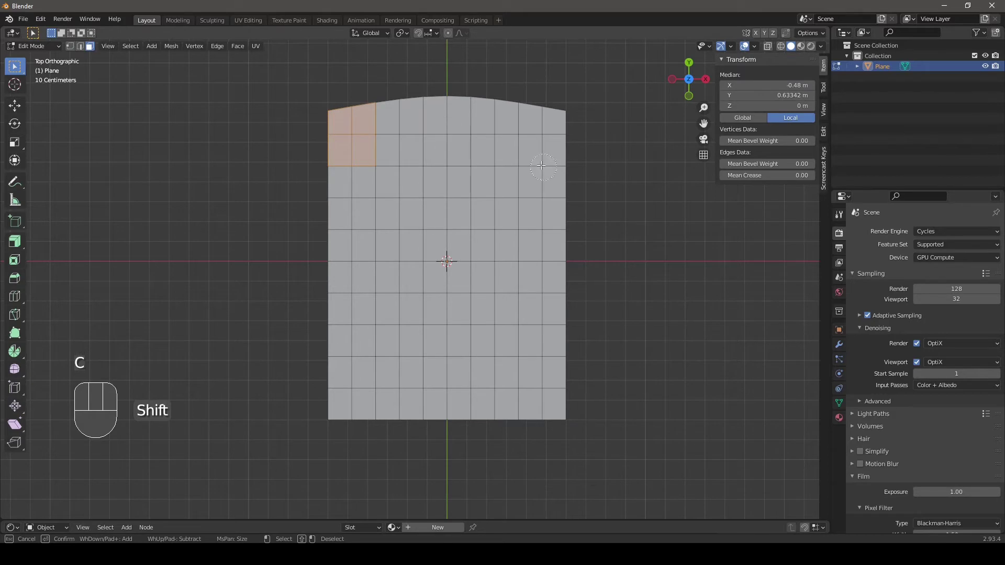
pyautogui.click(447, 133)
pyautogui.click(541, 135)
pyautogui.click(399, 198)
pyautogui.click(495, 198)
pyautogui.click(445, 260)
pyautogui.click(540, 259)
pyautogui.click(358, 260)
pyautogui.click(399, 325)
pyautogui.click(494, 323)
pyautogui.click(542, 389)
pyautogui.click(447, 387)
pyautogui.click(359, 384)
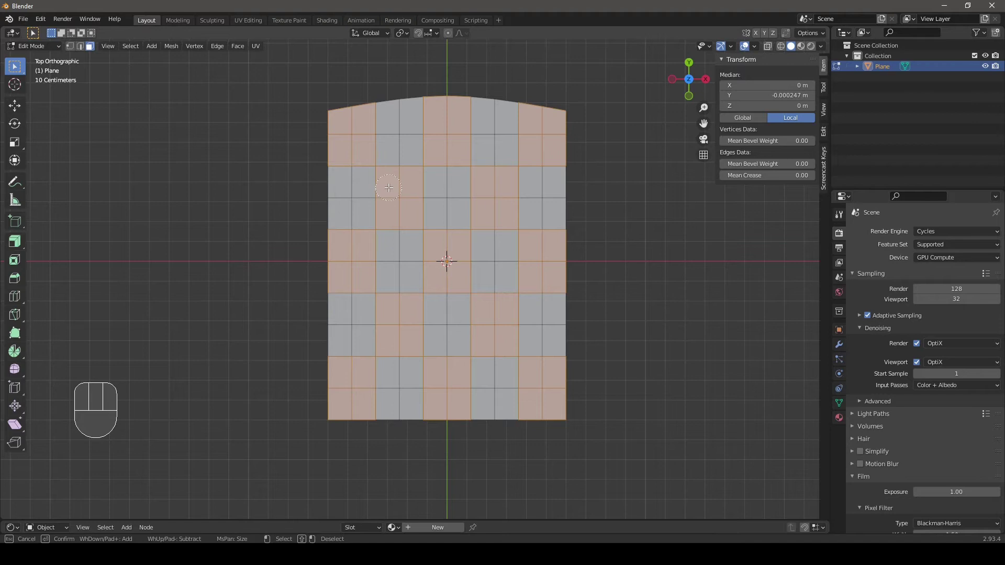
pyautogui.rightClick(372, 251)
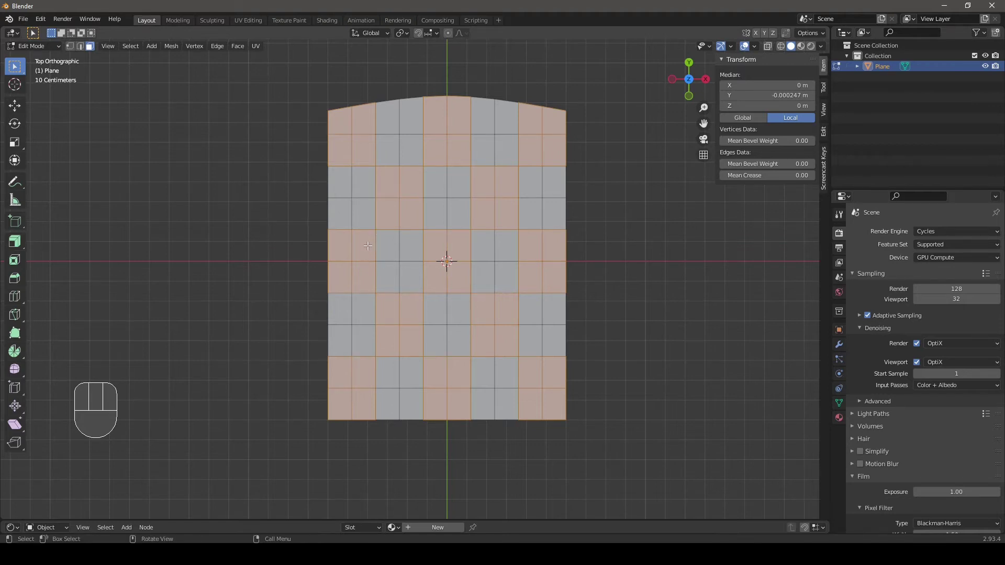
# Duplicate the selected checkerboard faces in place and separate the duplicate into its own object
pyautogui.hotkey('shift', 'd')
pyautogui.rightClick(287, 217)
pyautogui.press('p')
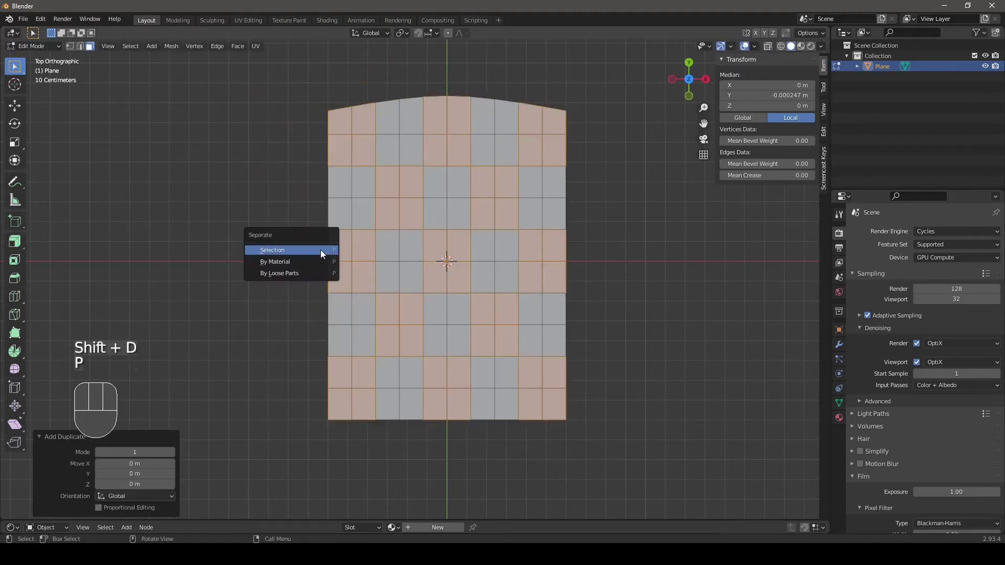
pyautogui.click(320, 250)
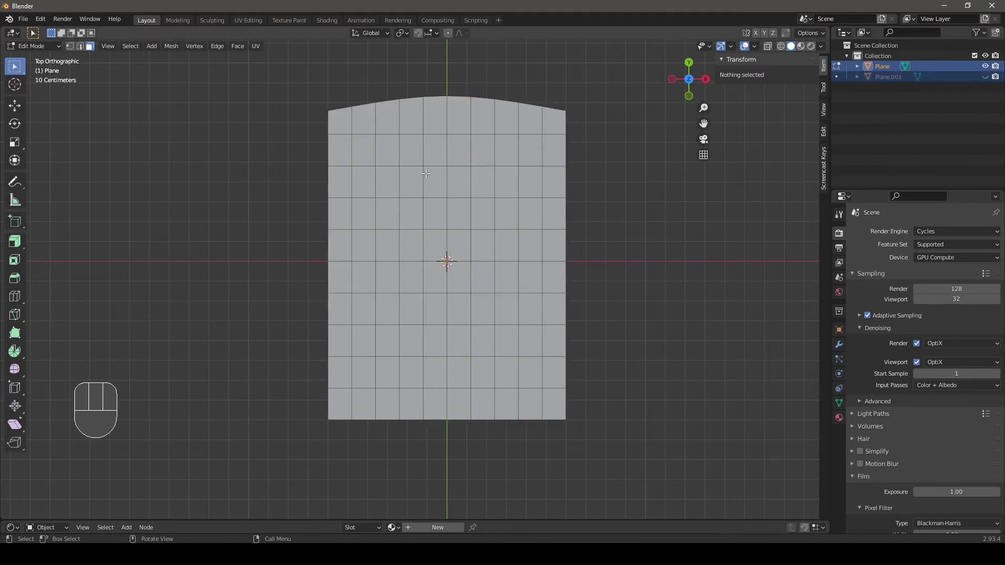
# Circle-select the remaining alternate 2×2 face blocks of the plane, the opposite checkerboard pattern without the corner blocks
pyautogui.press('c')
pyautogui.click(401, 135)
pyautogui.click(492, 137)
pyautogui.click(450, 199)
pyautogui.click(351, 203)
pyautogui.click(540, 198)
pyautogui.click(501, 260)
pyautogui.click(398, 257)
pyautogui.click(359, 327)
pyautogui.click(446, 330)
pyautogui.click(542, 324)
pyautogui.click(491, 386)
pyautogui.click(399, 389)
pyautogui.rightClick(416, 243)
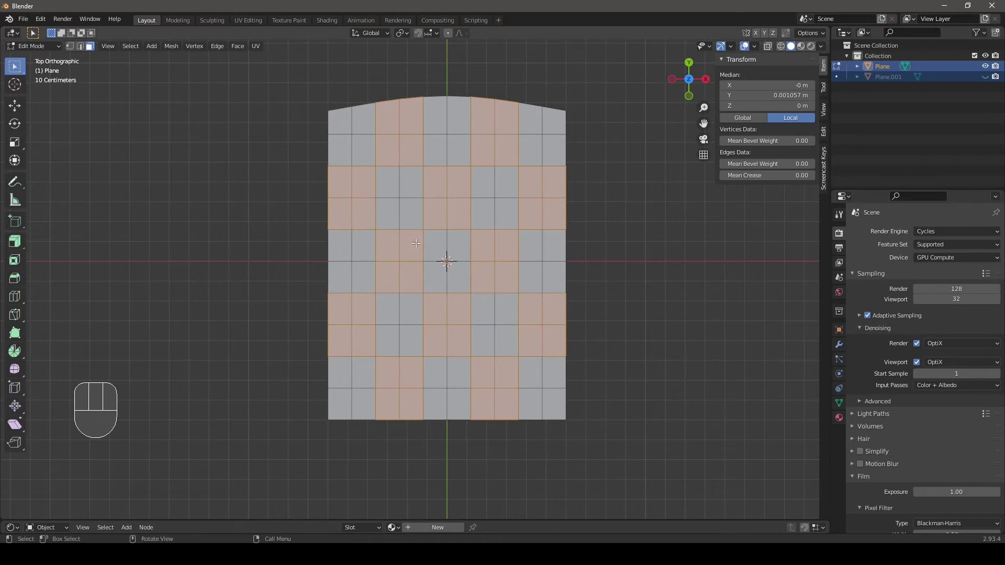
# Duplicate the selected faces in place, separate the duplicate into its own object and hide it
pyautogui.hotkey('shift', 'd')
pyautogui.rightClick(301, 241)
pyautogui.press('p')
pyautogui.click(303, 240)
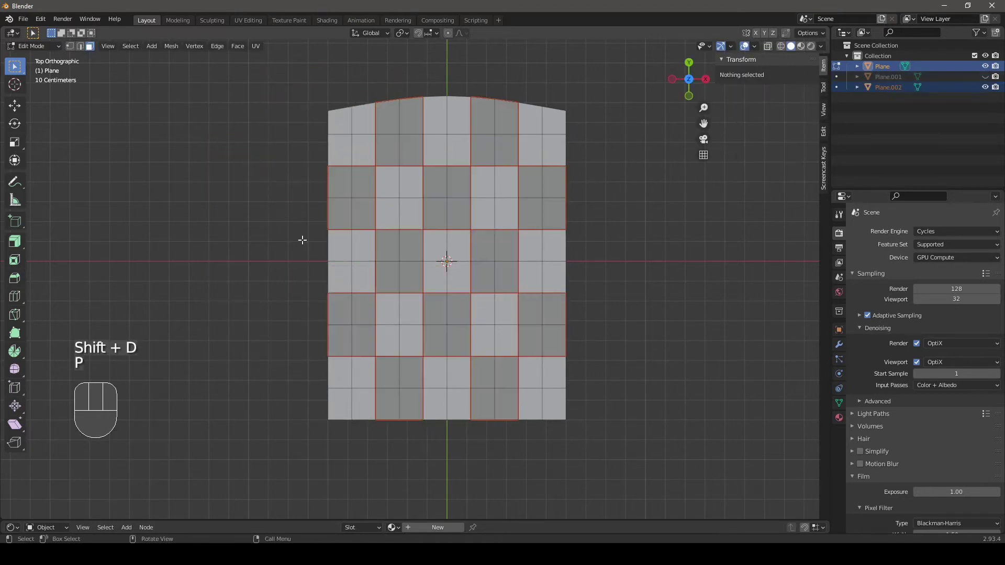
pyautogui.click(984, 87)
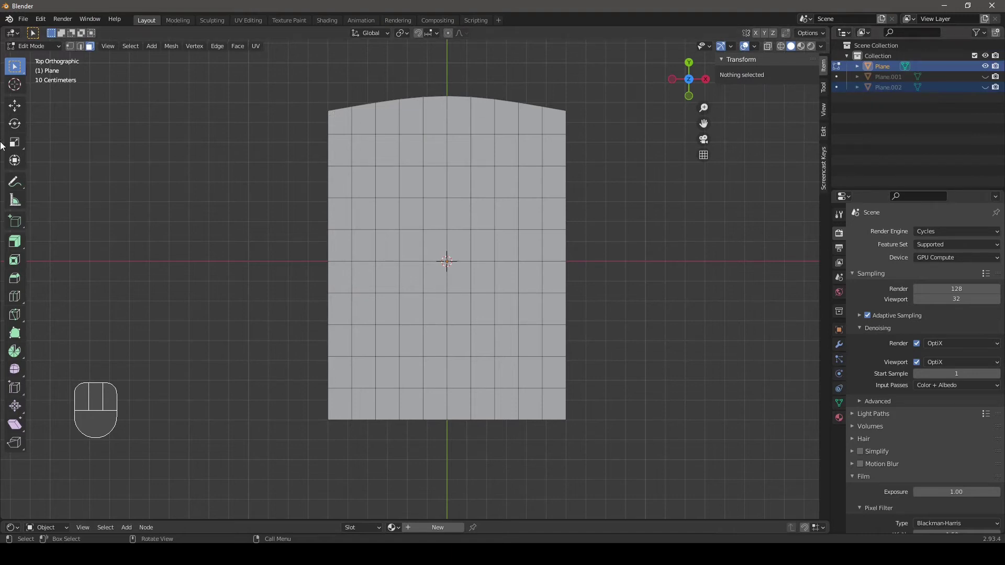
# Select the centre vertex of every 2×2 face block in the plane and delete these vertices, leaving a wire grid
pyautogui.press('1')
pyautogui.click(351, 131)
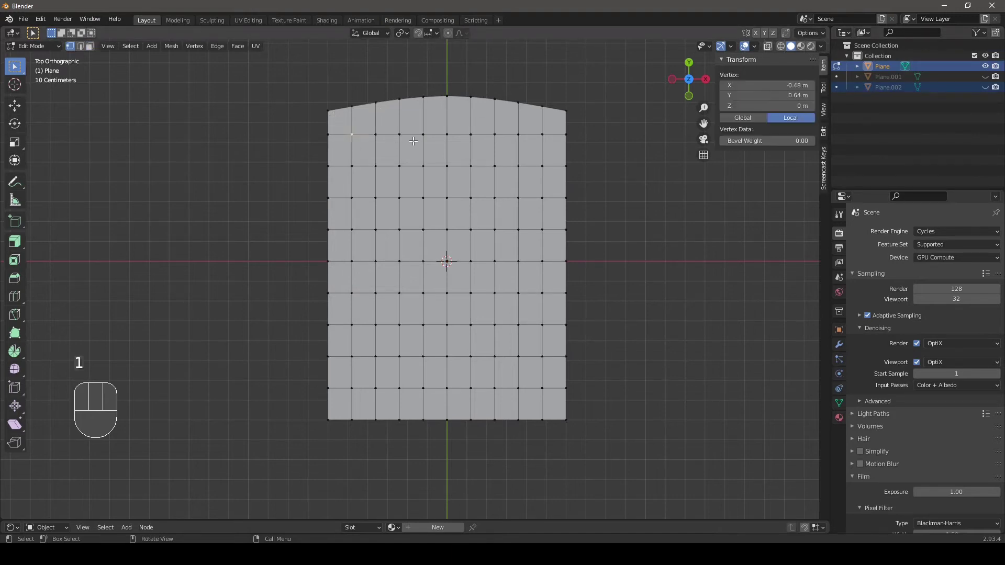
pyautogui.keyDown('shift'); pyautogui.click(400, 136); pyautogui.keyUp('shift')
pyautogui.keyDown('shift'); pyautogui.click(463, 135); pyautogui.keyUp('shift')
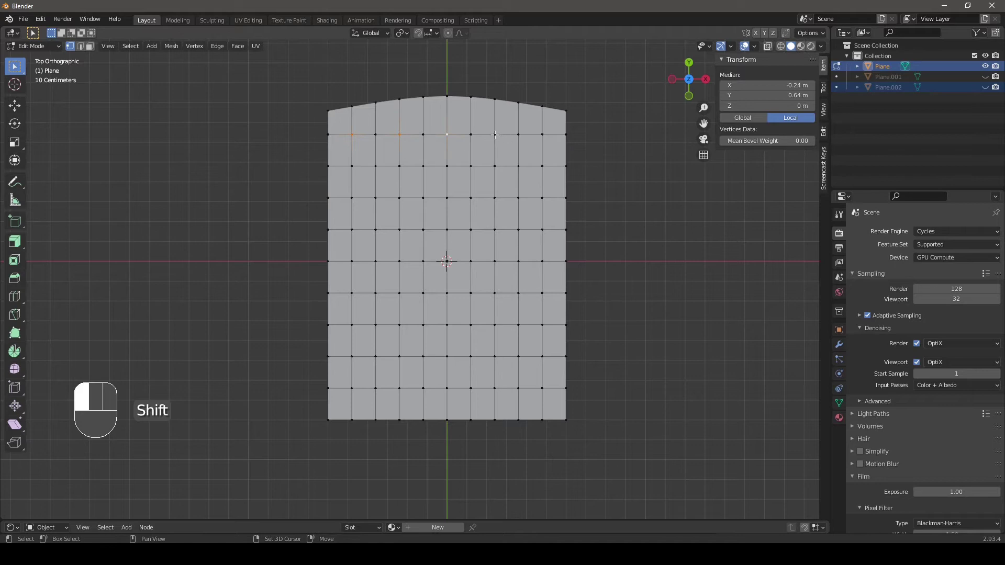
pyautogui.keyDown('shift'); pyautogui.click(543, 196); pyautogui.keyUp('shift')
pyautogui.keyDown('shift'); pyautogui.click(451, 201); pyautogui.keyUp('shift')
pyautogui.keyDown('shift'); pyautogui.click(401, 199); pyautogui.keyUp('shift')
pyautogui.keyDown('shift'); pyautogui.click(355, 199); pyautogui.keyUp('shift')
pyautogui.keyDown('shift'); pyautogui.click(351, 262); pyautogui.keyUp('shift')
pyautogui.keyDown('shift'); pyautogui.click(402, 264); pyautogui.keyUp('shift')
pyautogui.keyDown('shift'); pyautogui.click(446, 263); pyautogui.keyUp('shift')
pyautogui.keyDown('shift'); pyautogui.click(495, 262); pyautogui.keyUp('shift')
pyautogui.keyDown('shift'); pyautogui.click(533, 262); pyautogui.keyUp('shift')
pyautogui.keyDown('shift'); pyautogui.click(494, 324); pyautogui.keyUp('shift')
pyautogui.keyDown('shift'); pyautogui.click(440, 327); pyautogui.keyUp('shift')
pyautogui.keyDown('shift'); pyautogui.click(362, 333); pyautogui.keyUp('shift')
pyautogui.keyDown('shift'); pyautogui.click(352, 389); pyautogui.keyUp('shift')
pyautogui.keyDown('shift'); pyautogui.click(399, 388); pyautogui.keyUp('shift')
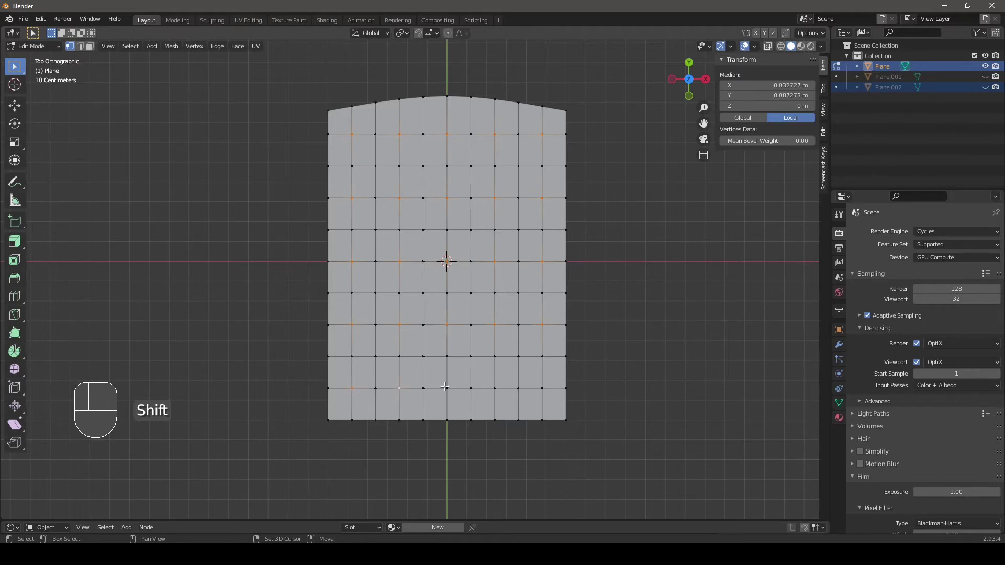
pyautogui.keyDown('shift'); pyautogui.click(542, 388); pyautogui.keyUp('shift')
pyautogui.press('x')
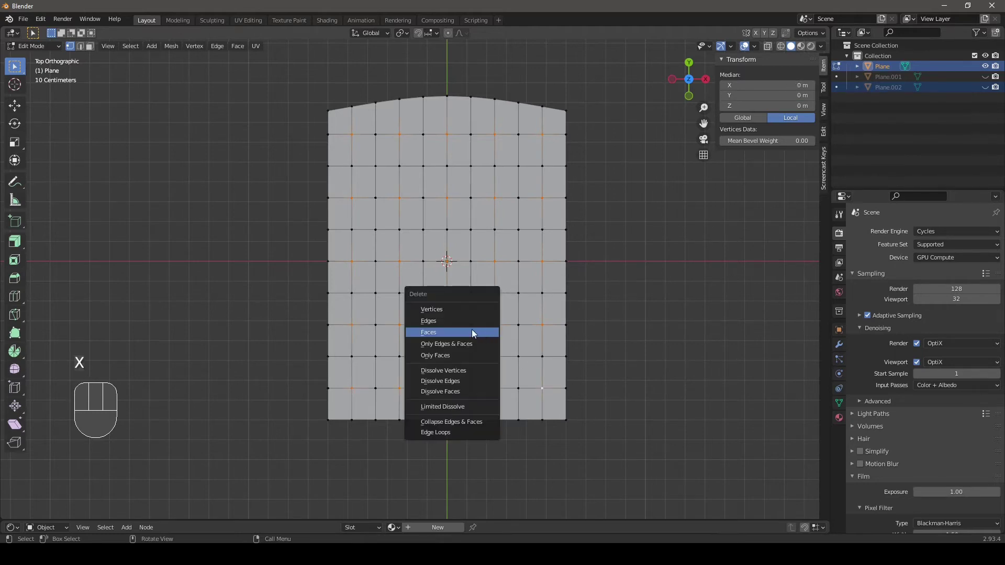
pyautogui.click(449, 310)
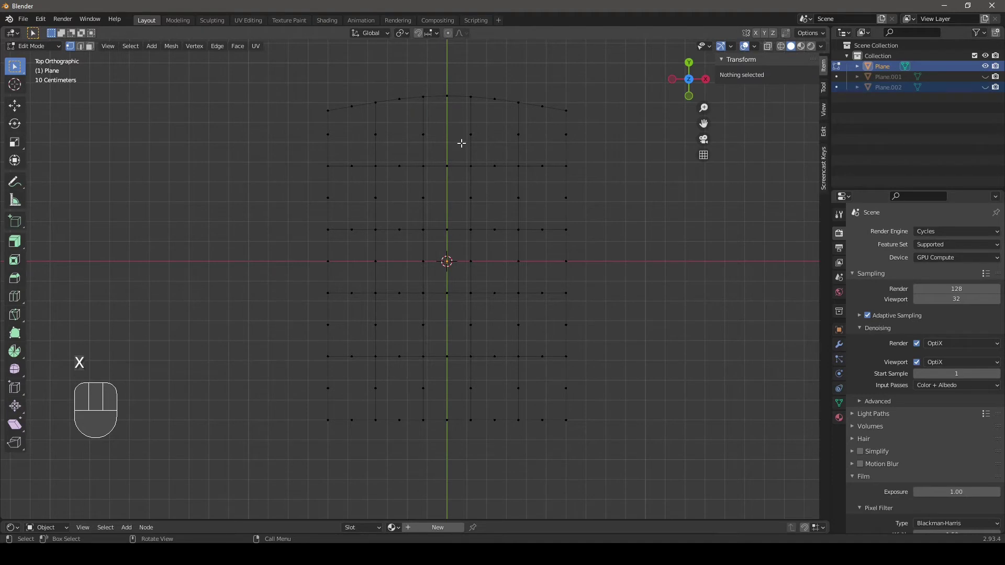
# Extrude the entire wire grid 0.03 m upward along Z and return to Object Mode
pyautogui.moveTo(473, 150); pyautogui.dragTo(526, 128, button='middle')
pyautogui.scroll(2, 505, 223)
pyautogui.keyDown('shift'); pyautogui.moveTo(471, 290); pyautogui.dragTo(501, 208, button='middle'); pyautogui.keyUp('shift')
pyautogui.press('a')
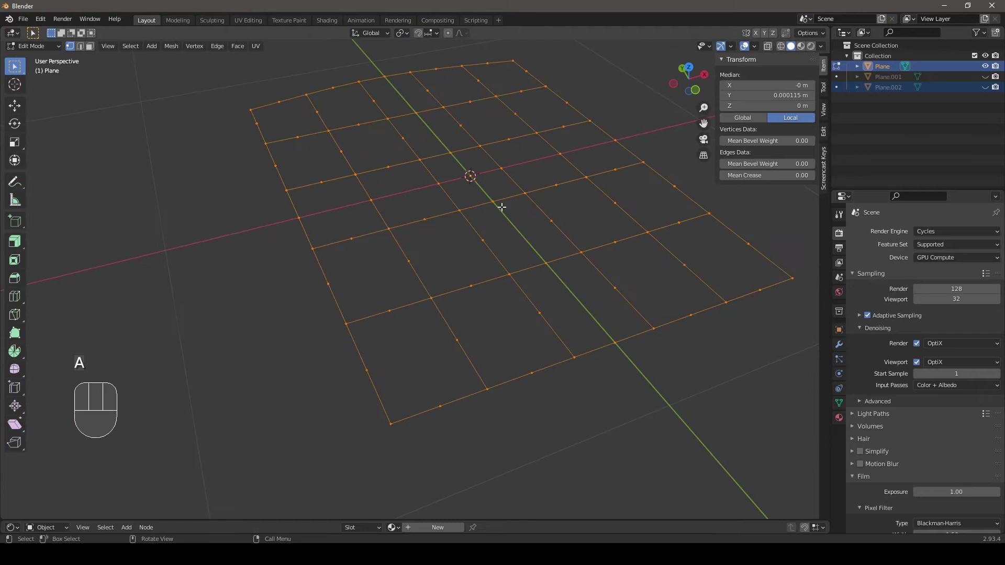
pyautogui.press('e')
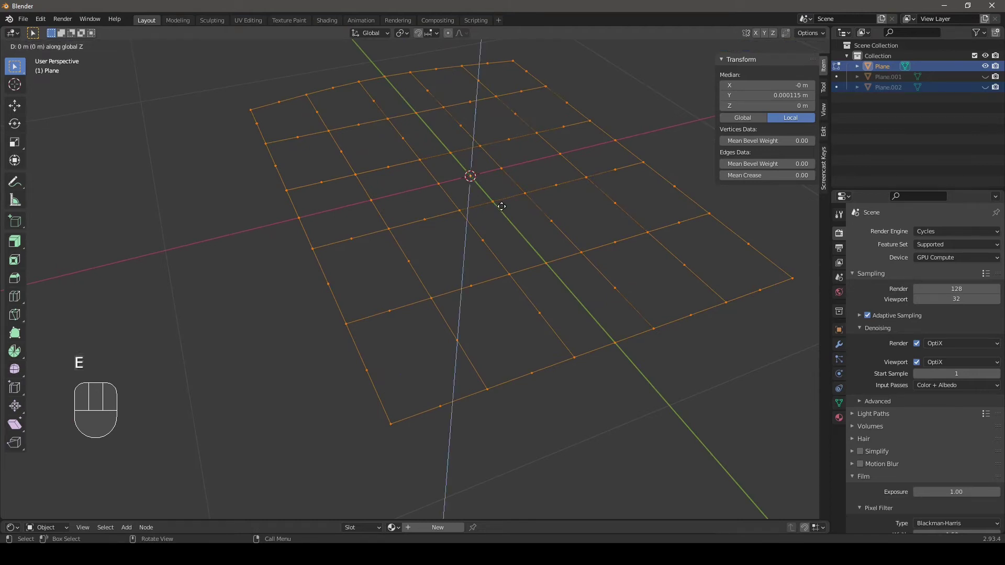
pyautogui.click(501, 211)
pyautogui.press('Tab')
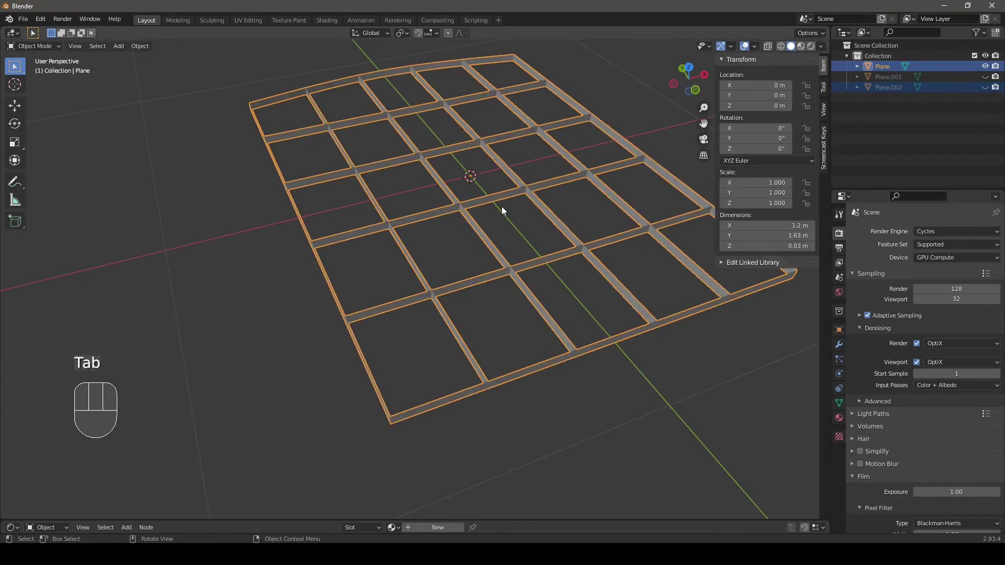
# Apply the grid frame's scale and move the frame -0.015 m along Z
pyautogui.hotkey('ctrl', 'a')
pyautogui.click(502, 208)
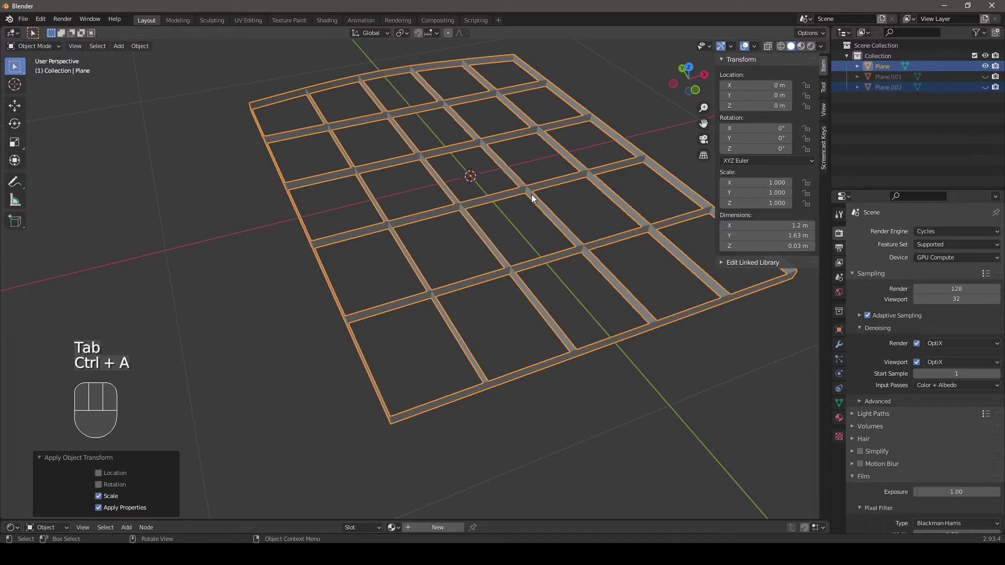
pyautogui.press('g')
pyautogui.press('z')
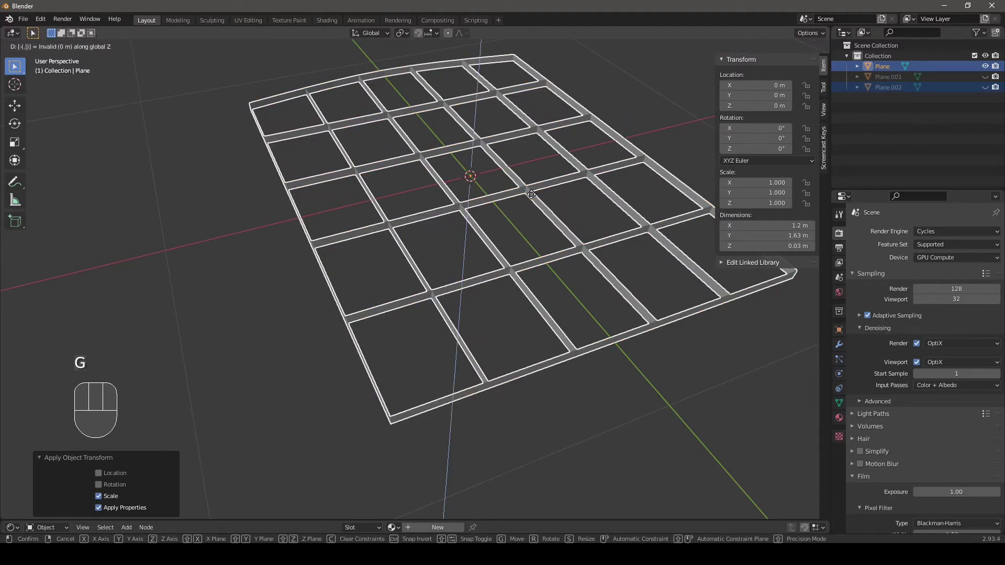
pyautogui.write('-0.015')
pyautogui.press('Return')
pyautogui.moveTo(531, 194); pyautogui.dragTo(585, 338, button='middle')
pyautogui.scroll(3, 586, 338)
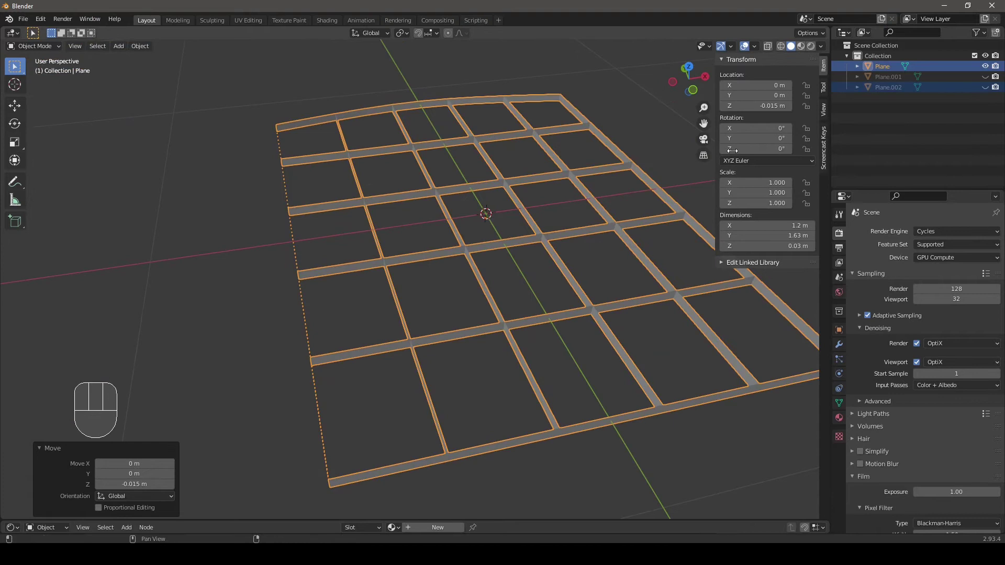
# Unhide the checkerboard objects Plane.001 and Plane.002 and select them both
pyautogui.click(623, 108)
pyautogui.click(985, 76)
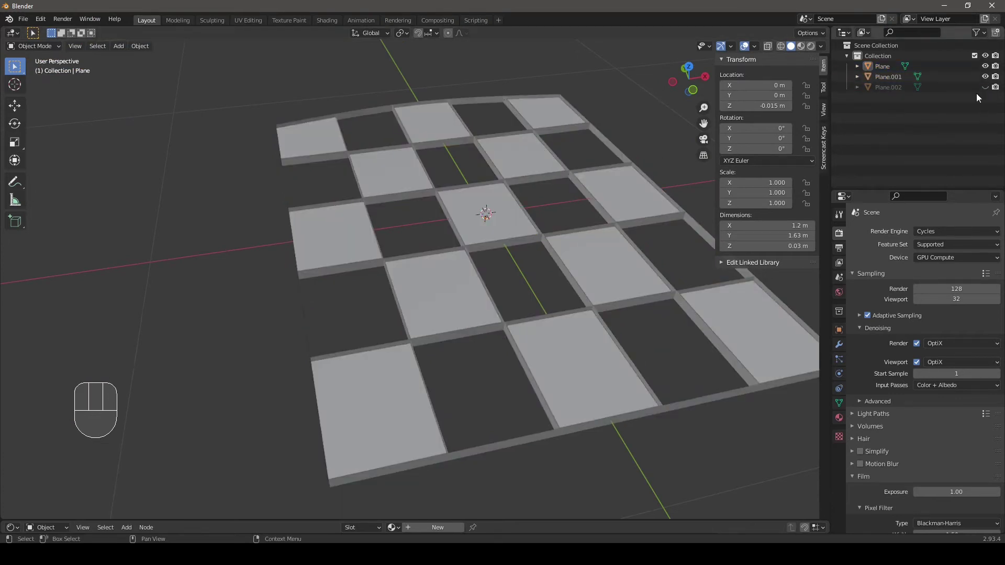
pyautogui.scroll(3, 575, 199)
pyautogui.keyDown('shift'); pyautogui.moveTo(505, 227); pyautogui.dragTo(490, 281, button='middle'); pyautogui.keyUp('shift')
pyautogui.click(985, 87)
pyautogui.keyDown('shift'); pyautogui.moveTo(330, 366); pyautogui.dragTo(413, 366, button='middle'); pyautogui.keyUp('shift')
pyautogui.click(461, 321)
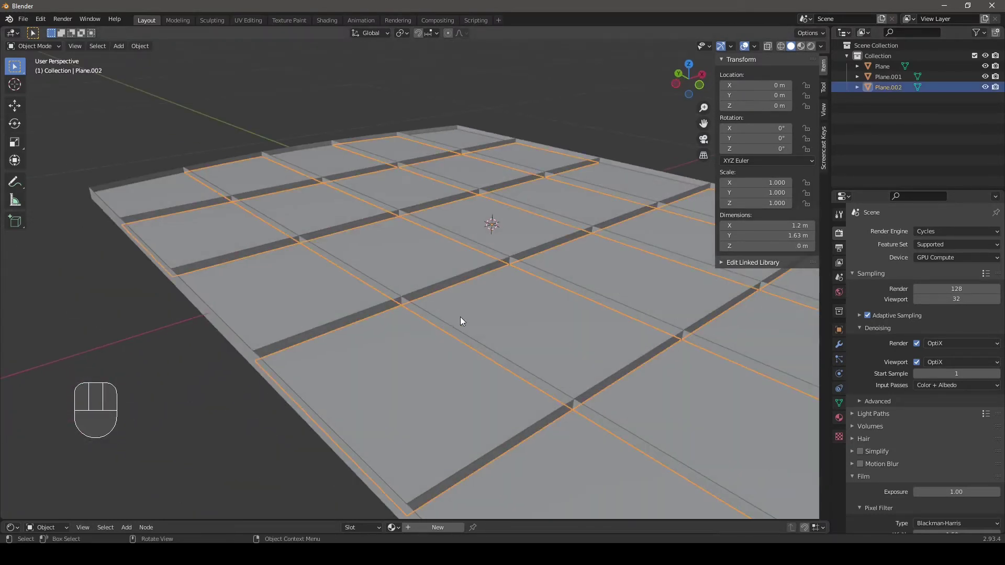
pyautogui.keyDown('shift'); pyautogui.click(888, 76); pyautogui.keyUp('shift')
# Try to raise both checkerboard objects 0.015 m along Z
pyautogui.write('gz')
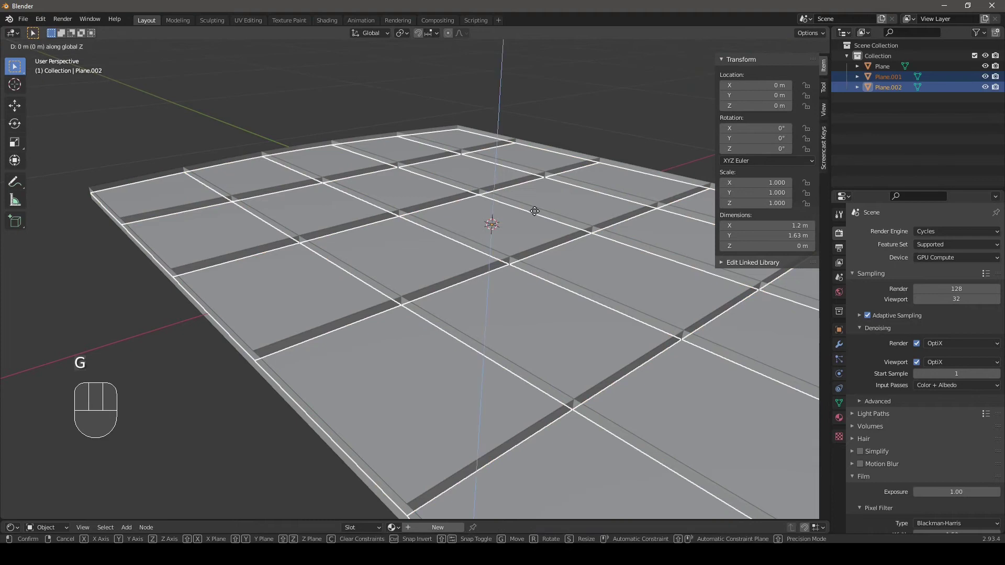
pyautogui.write('.015')
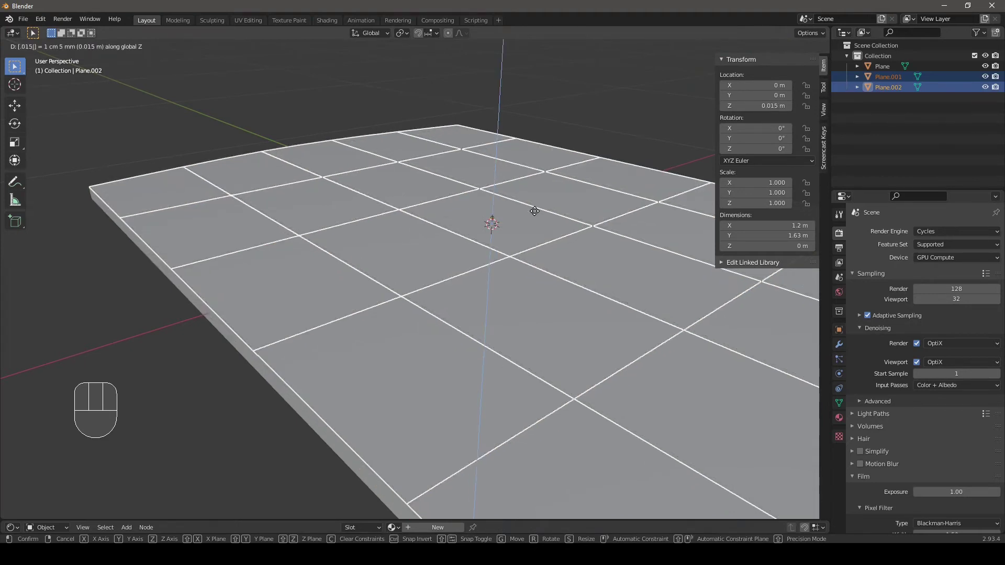
pyautogui.rightClick(535, 212)
pyautogui.press('KP_Decimal')
pyautogui.press('KP_0')
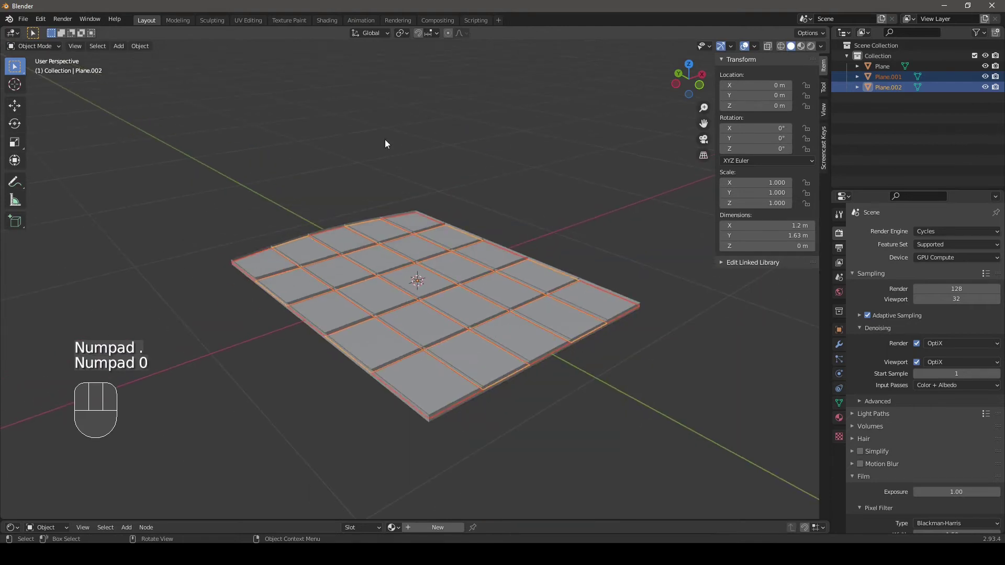
# Raise both checkerboard objects 0.012 m along Z in Object Mode and undo the move
pyautogui.keyDown('shift'); pyautogui.click(576, 220); pyautogui.keyUp('shift')
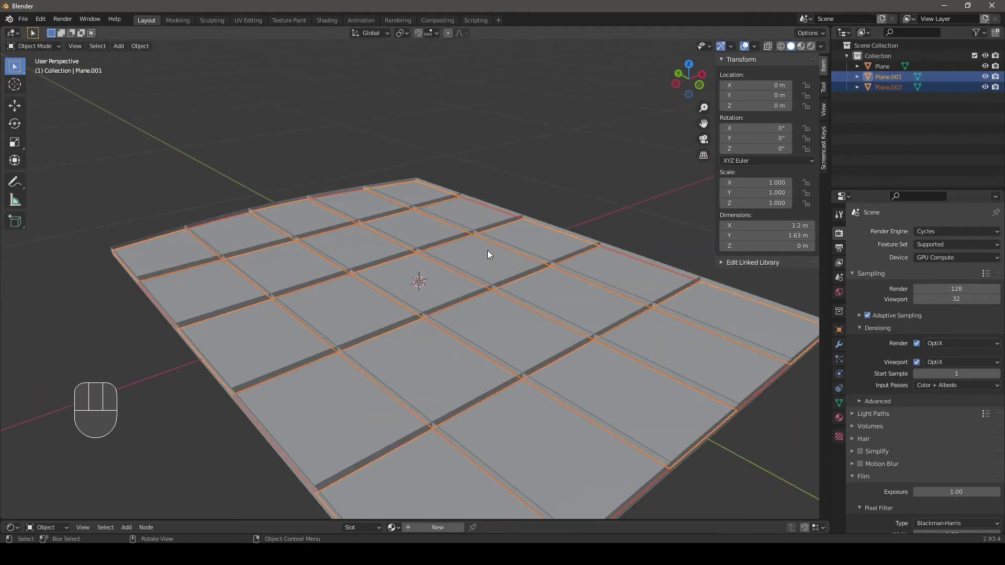
pyautogui.write('gz.')
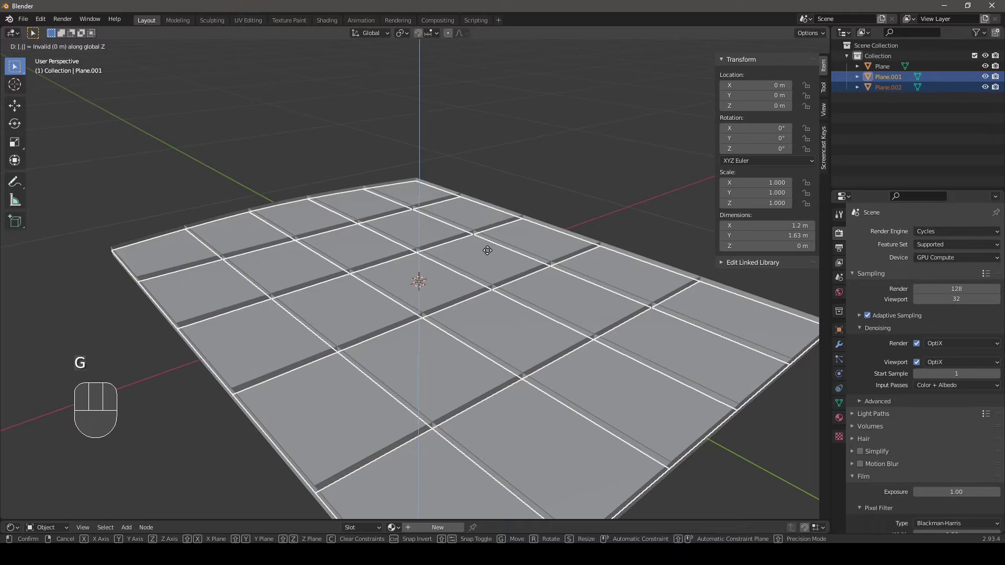
pyautogui.write('012')
pyautogui.press('Return')
pyautogui.click(582, 133)
pyautogui.keyDown('shift'); pyautogui.moveTo(582, 133); pyautogui.dragTo(405, 239, button='middle'); pyautogui.keyUp('shift')
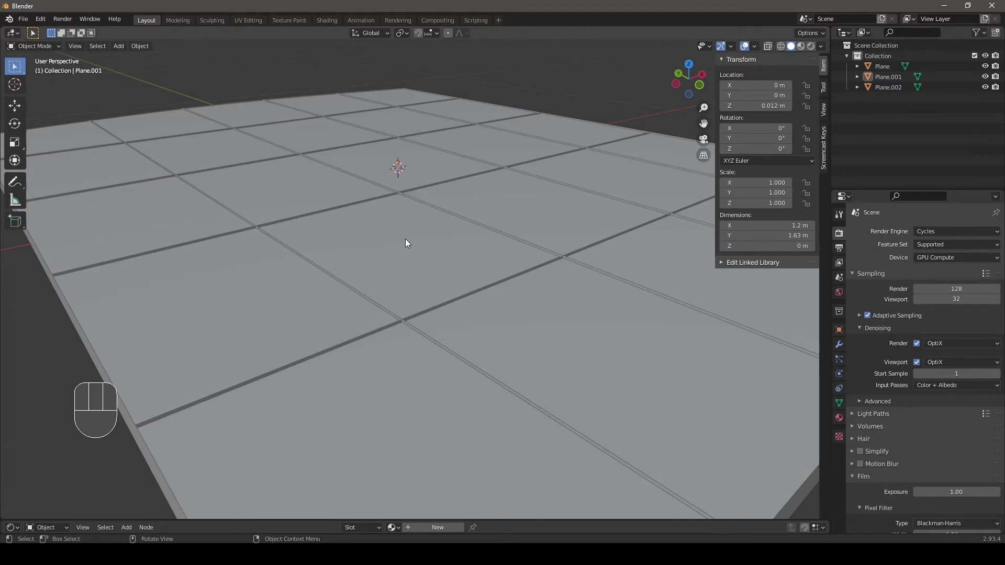
pyautogui.hotkey('ctrl', 'z')
pyautogui.hotkey('ctrl', 'z')
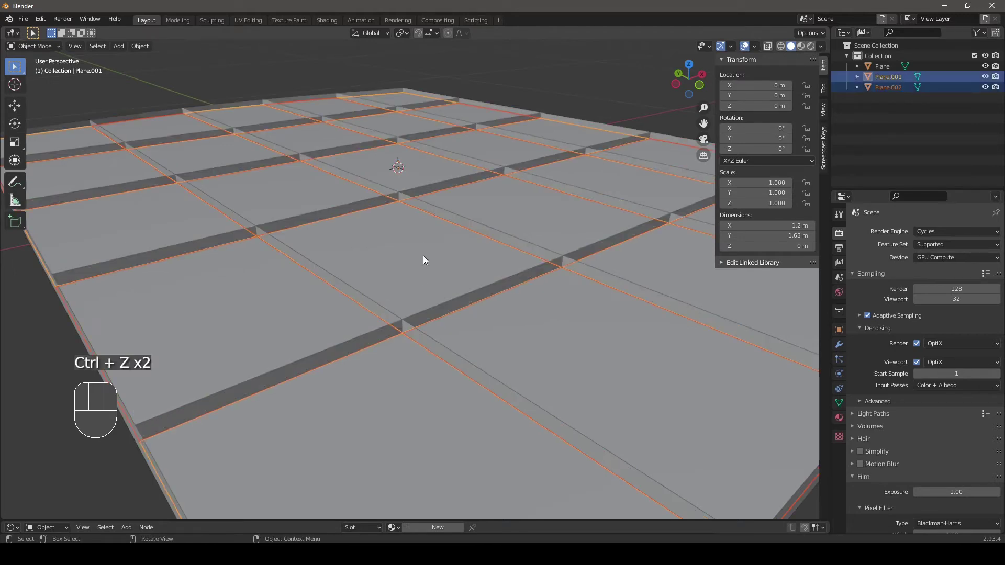
# Move all geometry of both checkerboard objects 0.012 m along Z in Edit Mode, keeping their origins in place
pyautogui.keyDown('shift'); pyautogui.click(937, 88); pyautogui.keyUp('shift')
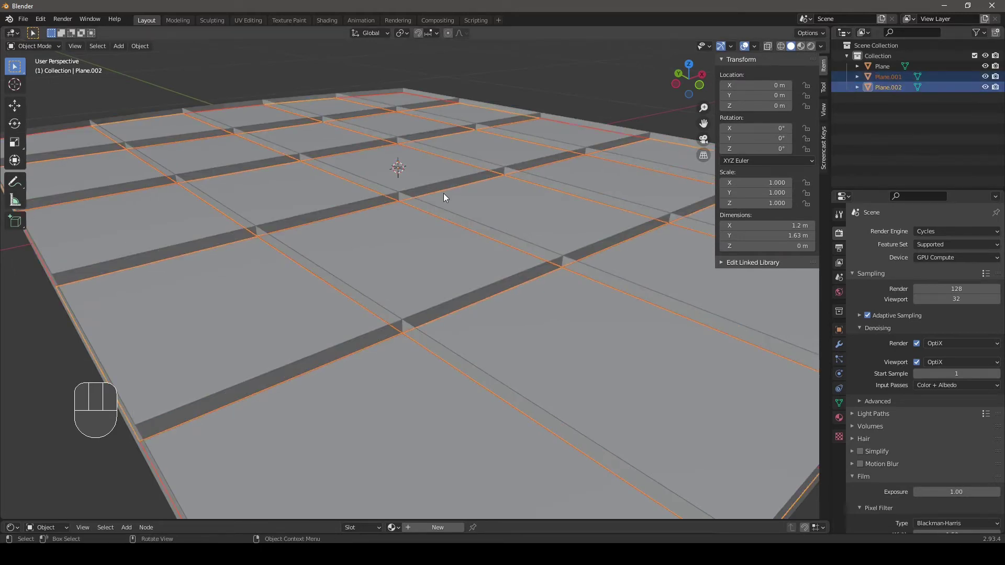
pyautogui.press('Tab')
pyautogui.press('a')
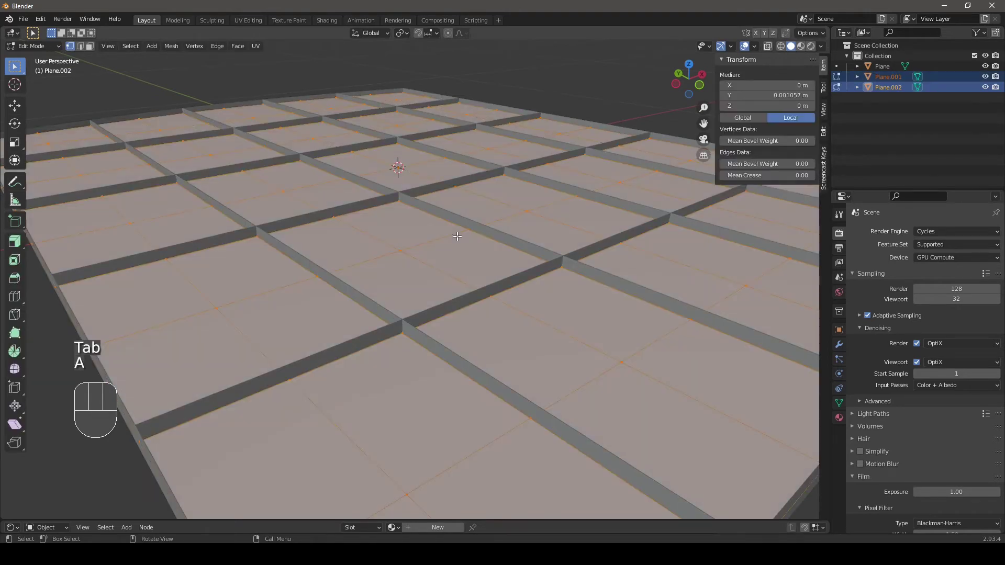
pyautogui.write('g')
pyautogui.write('.012')
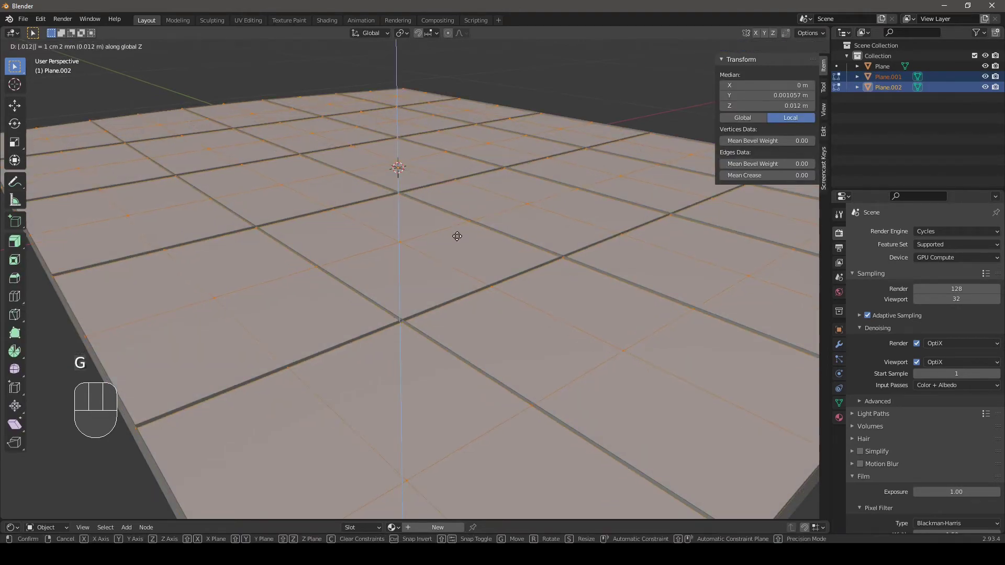
pyautogui.press('Return')
pyautogui.moveTo(456, 218); pyautogui.dragTo(444, 224, button='middle')
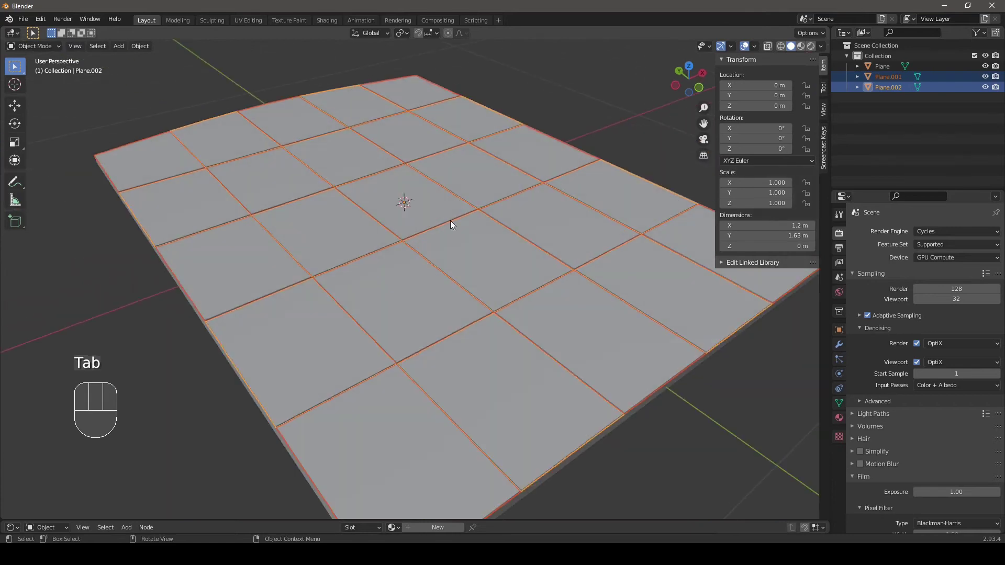
# Hide both checkerboard objects and add a Solidify modifier to the grid frame
pyautogui.click(581, 110)
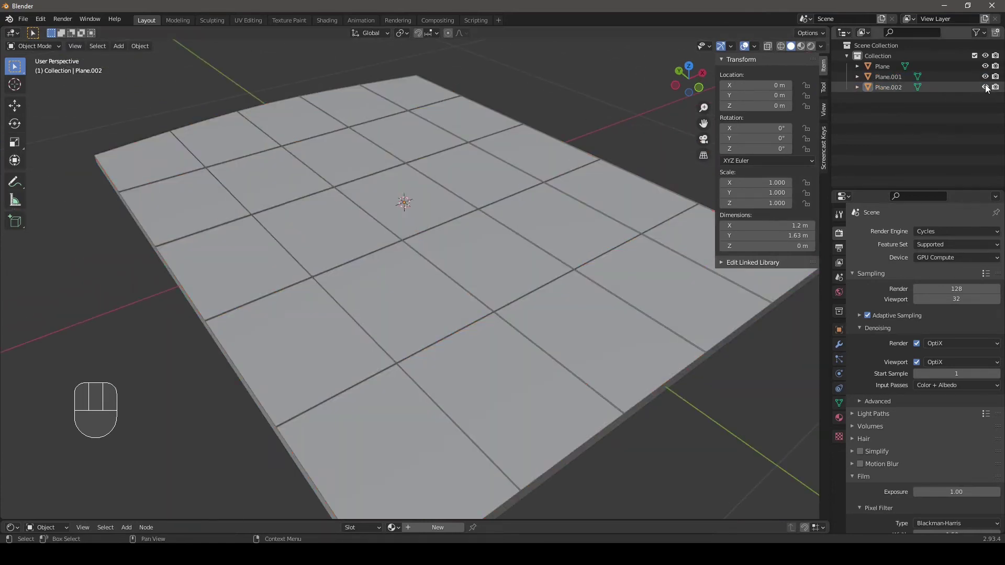
pyautogui.moveTo(985, 87); pyautogui.dragTo(985, 77)
pyautogui.scroll(-3, 489, 274)
pyautogui.click(489, 274)
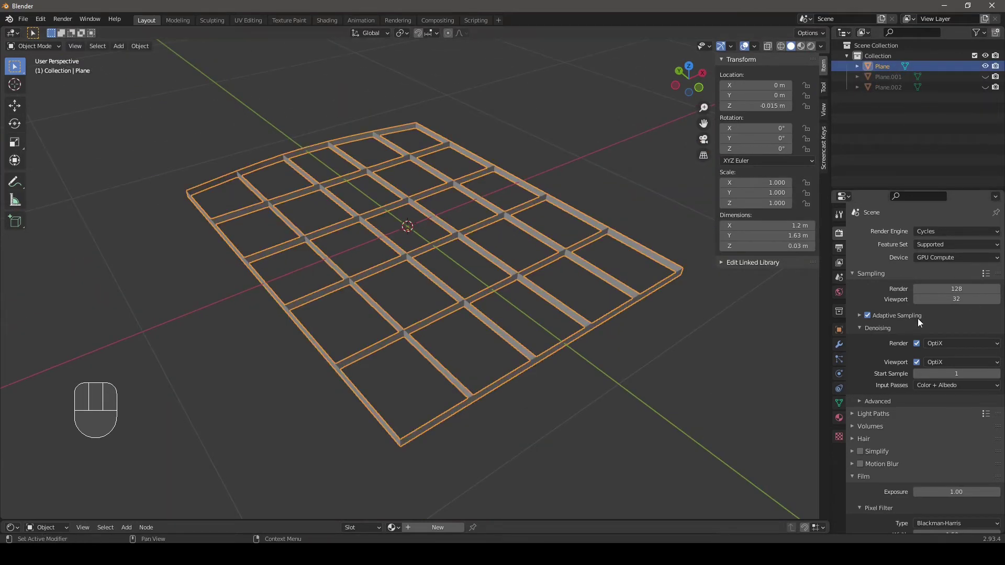
pyautogui.click(839, 344)
pyautogui.click(884, 231)
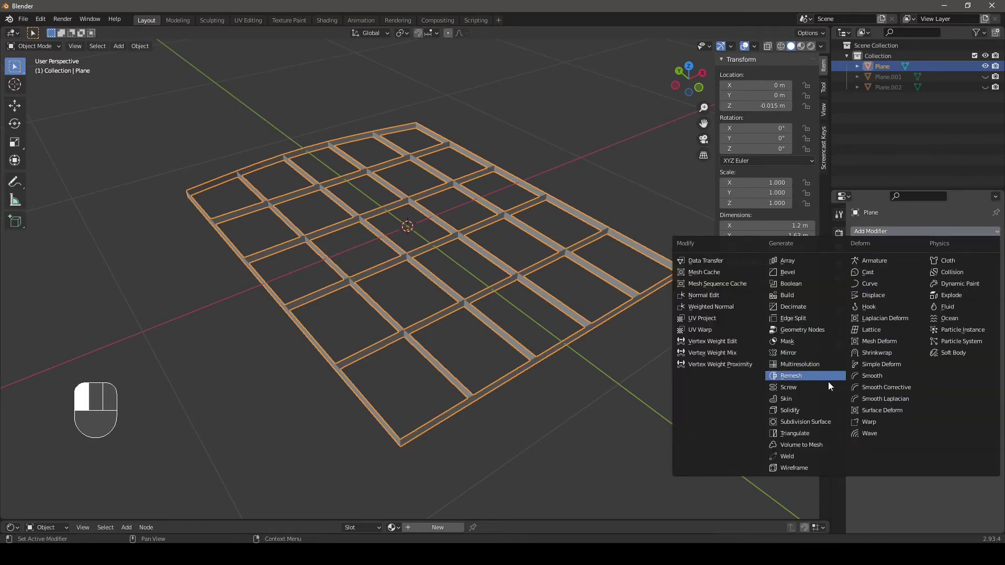
pyautogui.click(797, 411)
# Set the frame's Solidify modifier to Complex mode with an offset of 0 and a thickness of 0.02 m
pyautogui.click(931, 265)
pyautogui.click(927, 291)
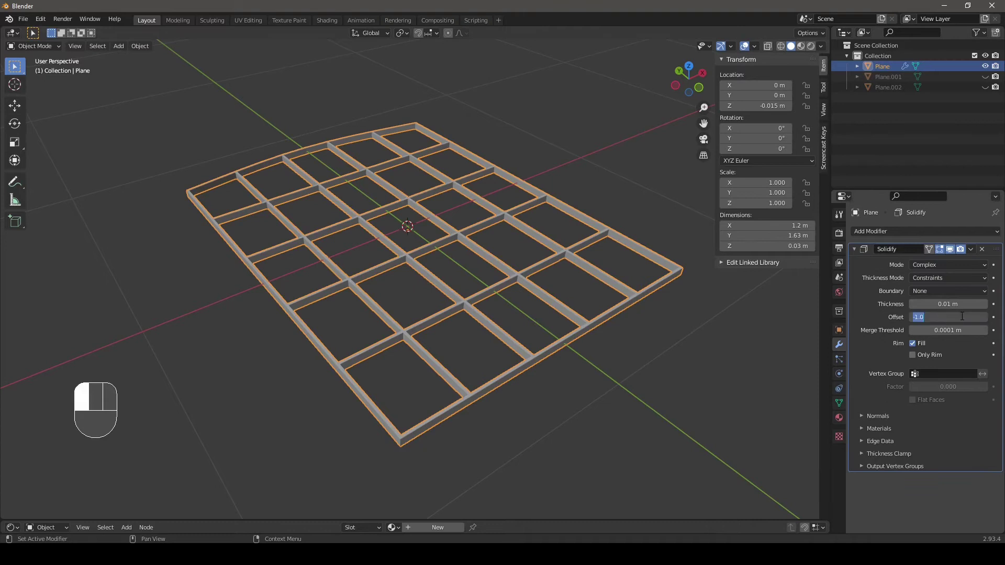
pyautogui.press('Return')
pyautogui.moveTo(441, 194); pyautogui.dragTo(476, 254, button='middle')
pyautogui.click(951, 304)
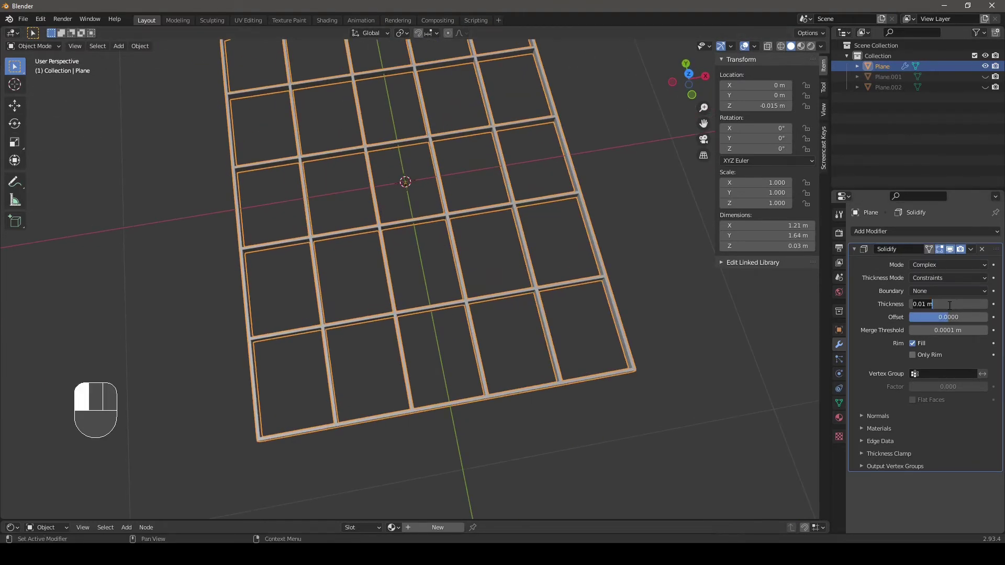
pyautogui.write('.02')
pyautogui.press('Return')
pyautogui.scroll(3, 518, 209)
pyautogui.keyDown('shift'); pyautogui.moveTo(518, 209); pyautogui.dragTo(534, 276, button='middle'); pyautogui.keyUp('shift')
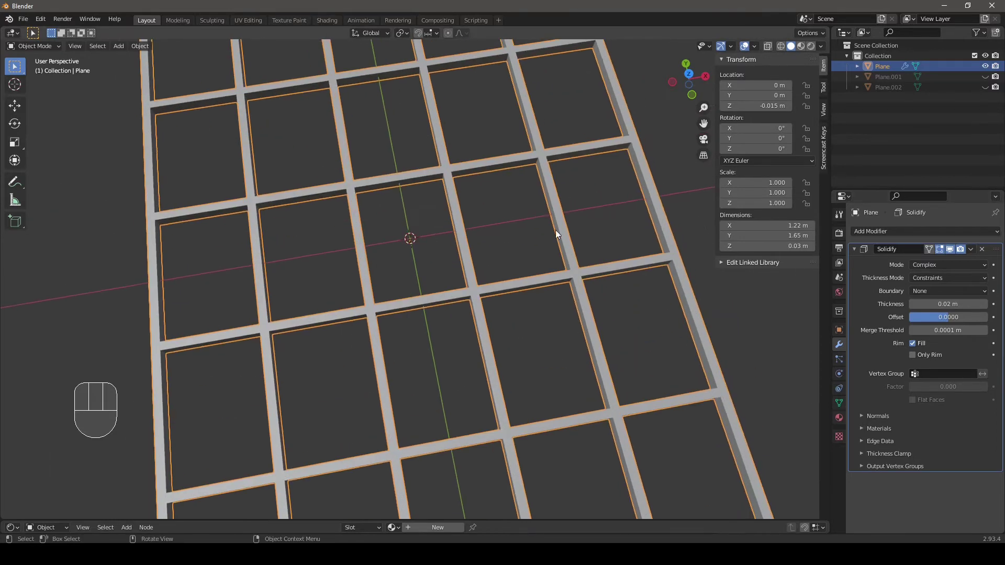
# Reveal the hidden checkerboard objects and select Plane.002
pyautogui.hotkey('alt', 'h')
pyautogui.scroll(-4, 522, 225)
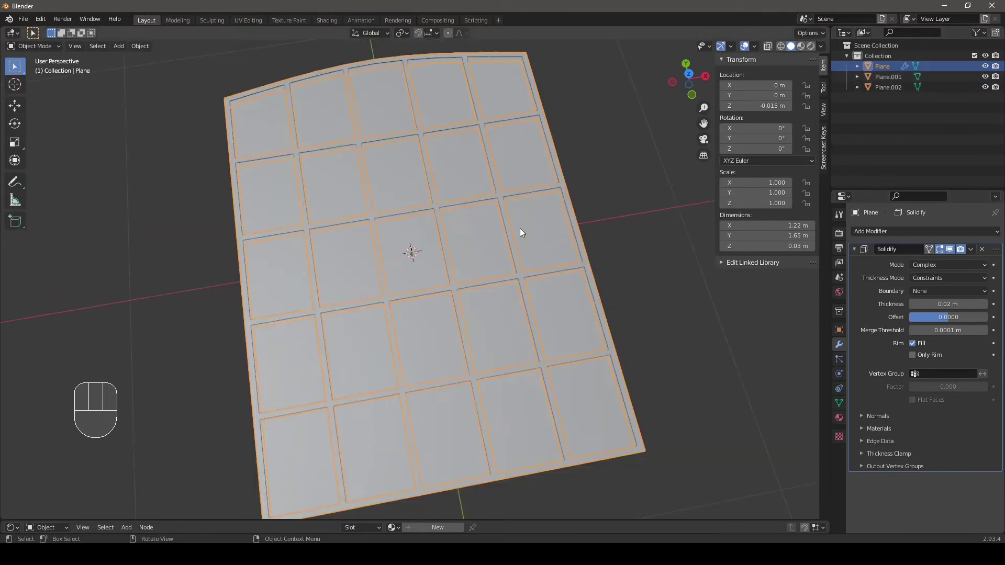
pyautogui.moveTo(574, 166); pyautogui.dragTo(498, 245, button='middle')
pyautogui.click(444, 266)
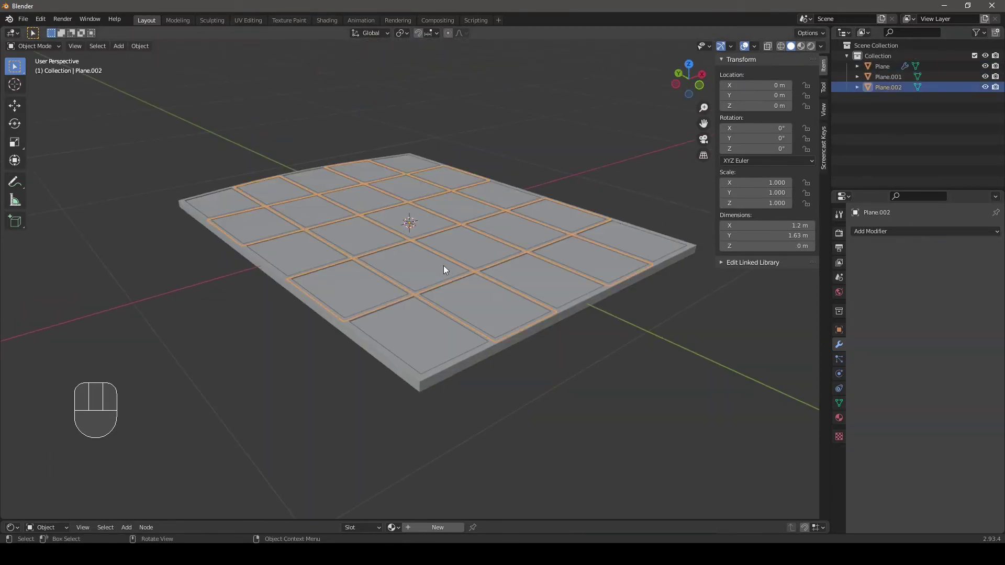
# Inset the panel faces of Plane.001 by 0.02 m in Edit Mode
pyautogui.keyDown('shift'); pyautogui.click(423, 318); pyautogui.keyUp('shift')
pyautogui.moveTo(584, 187); pyautogui.dragTo(462, 223, button='middle')
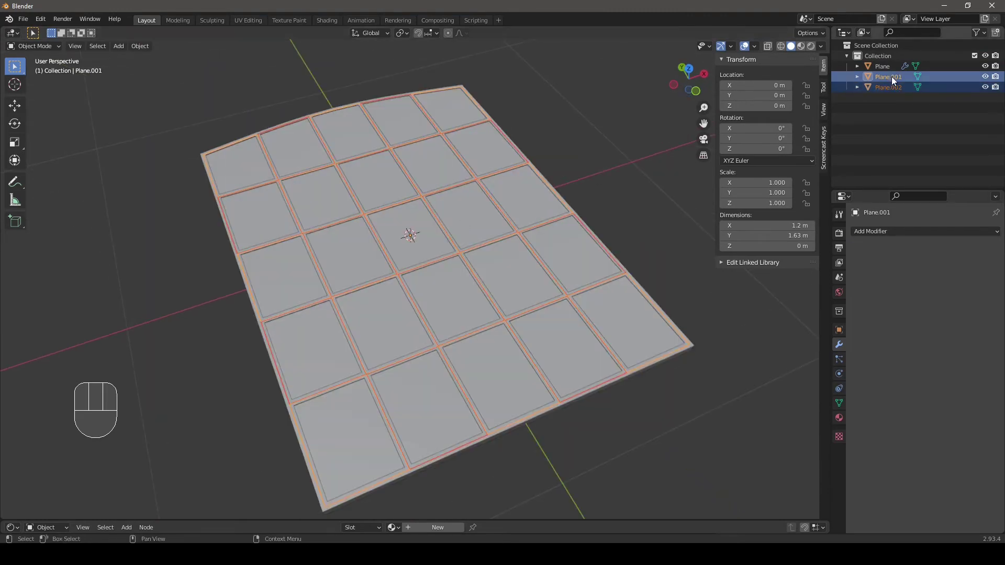
pyautogui.press('Tab')
pyautogui.scroll(3, 317, 227)
pyautogui.keyDown('shift'); pyautogui.moveTo(352, 243); pyautogui.dragTo(492, 285, button='middle'); pyautogui.keyUp('shift')
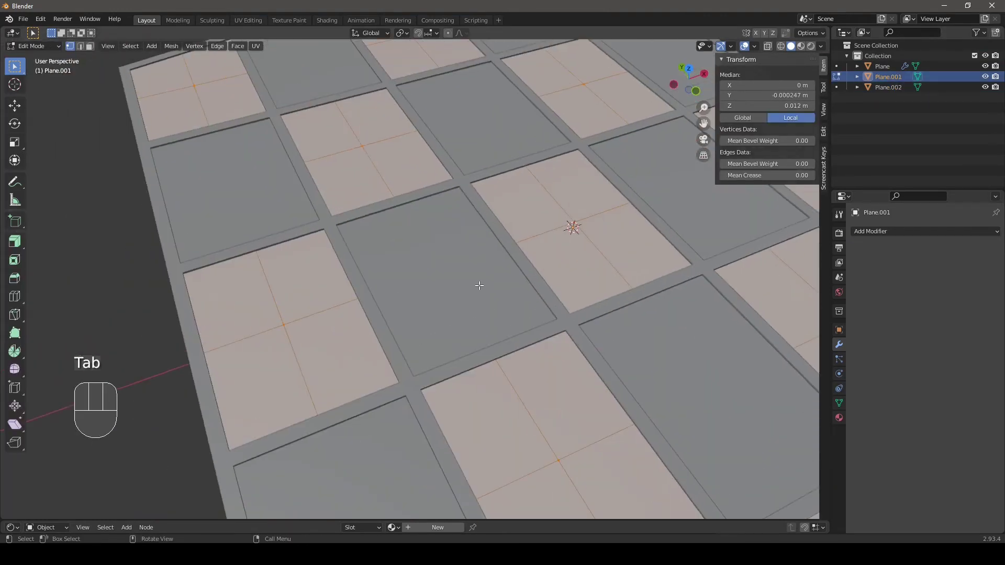
pyautogui.write('i')
pyautogui.write('.015')
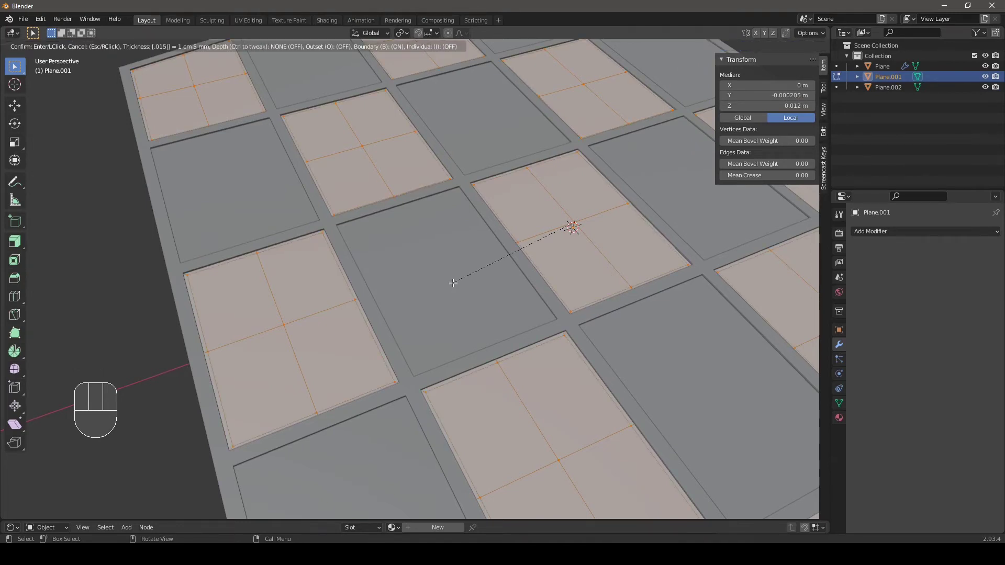
pyautogui.press('BackSpace')
pyautogui.press('BackSpace')
pyautogui.write('2')
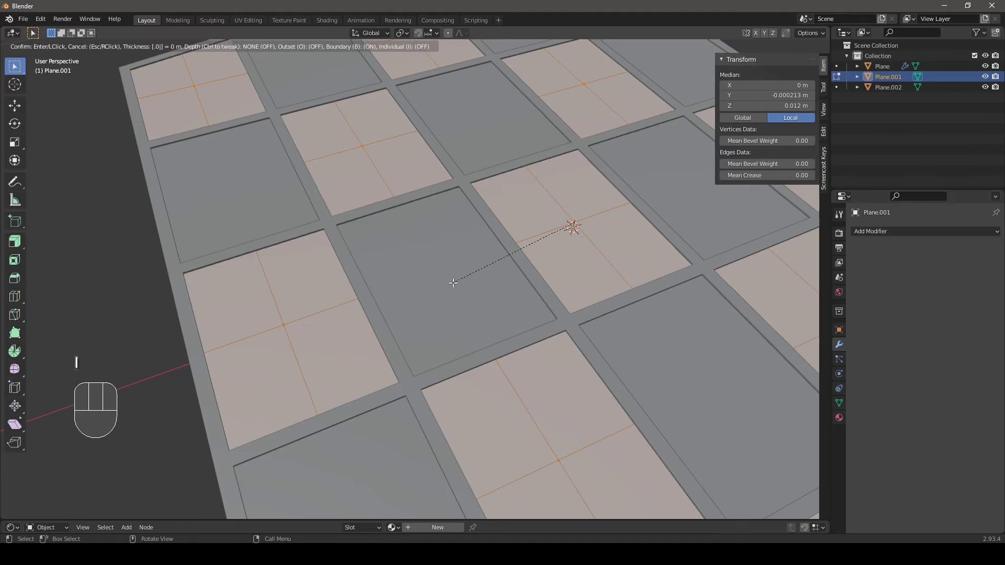
pyautogui.press('Return')
# Raise the inset faces of Plane.001 0.005 m along Z and return to Object Mode
pyautogui.moveTo(445, 274)
pyautogui.mouseDown(button='middle')
pyautogui.moveTo(523, 254)
pyautogui.moveTo(537, 277)
pyautogui.moveTo(434, 274)
pyautogui.mouseUp(button='middle')
pyautogui.press('g')
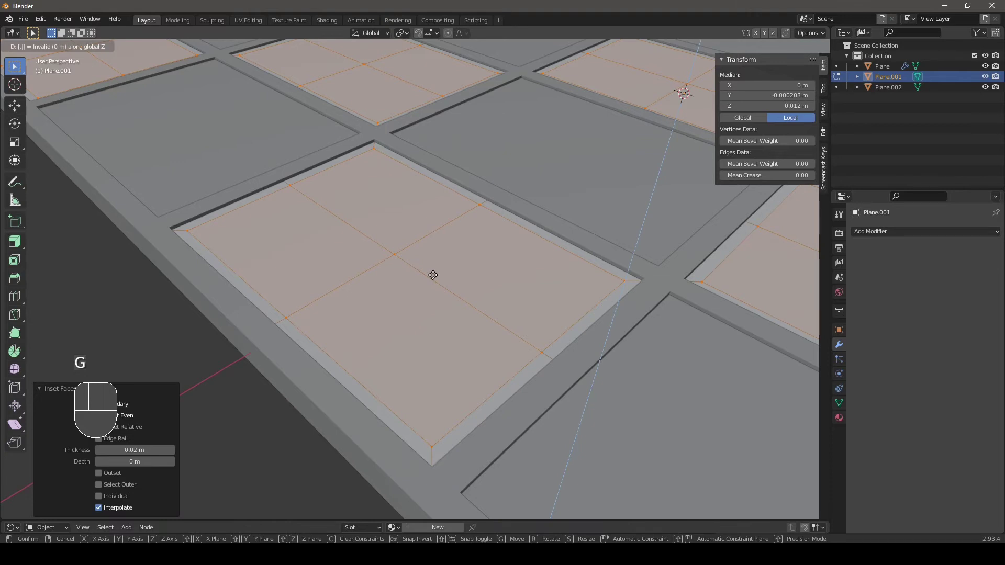
pyautogui.write('.005')
pyautogui.press('Return')
pyautogui.moveTo(433, 274); pyautogui.dragTo(492, 255, button='middle')
pyautogui.press('Tab')
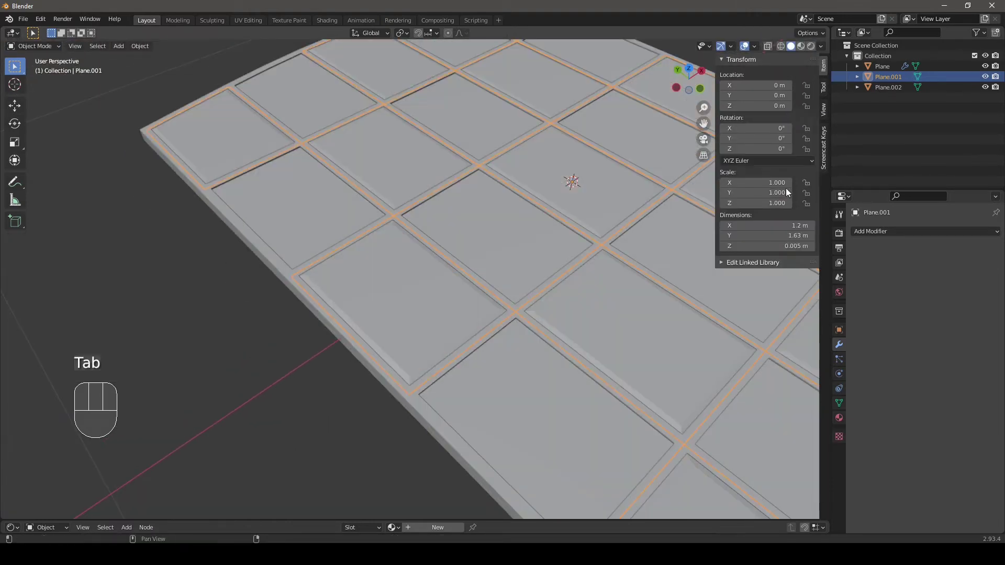
# Inset the panel faces of Plane.002 by 0.015 m in Edit Mode
pyautogui.click(911, 88)
pyautogui.press('Tab')
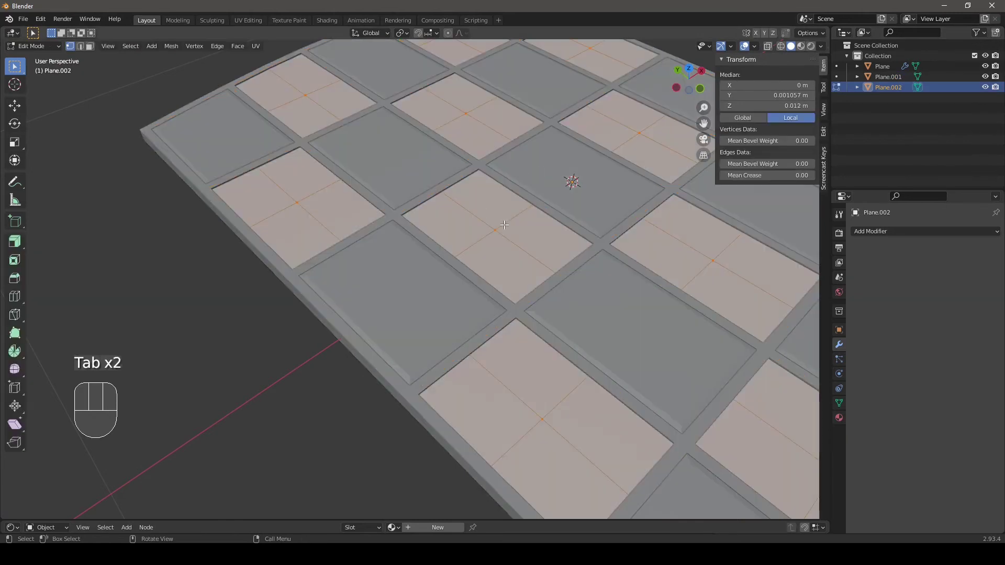
pyautogui.write('i.015')
pyautogui.press('Return')
# Raise the inset faces of Plane.002 0.005 m along Z and leave Edit Mode
pyautogui.keyDown('shift'); pyautogui.moveTo(528, 224); pyautogui.dragTo(459, 282, button='middle'); pyautogui.keyUp('shift')
pyautogui.write('gz.005')
pyautogui.press('Return')
pyautogui.press('Tab')
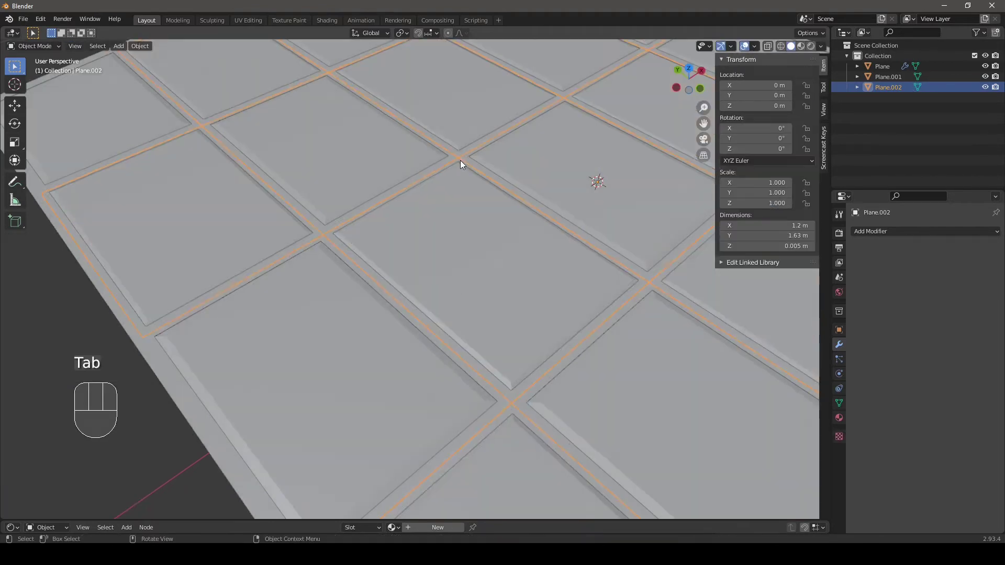
# Add a Mirror modifier to Plane.002 that mirrors on the Z axis only
pyautogui.scroll(-5, 490, 234)
pyautogui.moveTo(490, 234); pyautogui.dragTo(526, 281, button='middle')
pyautogui.click(527, 280)
pyautogui.scroll(5, 526, 281)
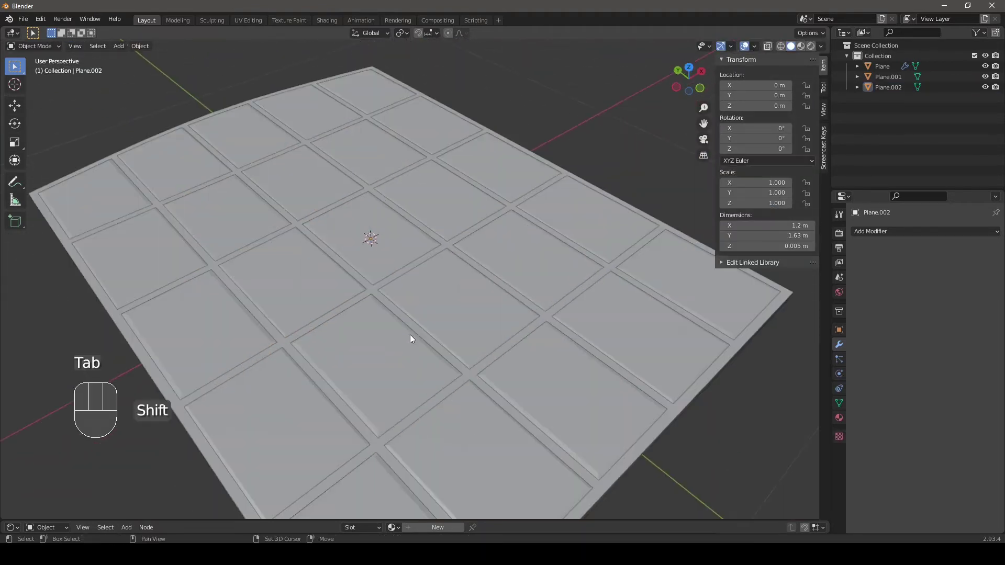
pyautogui.keyDown('shift'); pyautogui.moveTo(409, 335); pyautogui.dragTo(464, 233, button='middle'); pyautogui.keyUp('shift')
pyautogui.click(490, 247)
pyautogui.keyDown('shift'); pyautogui.click(418, 259); pyautogui.keyUp('shift')
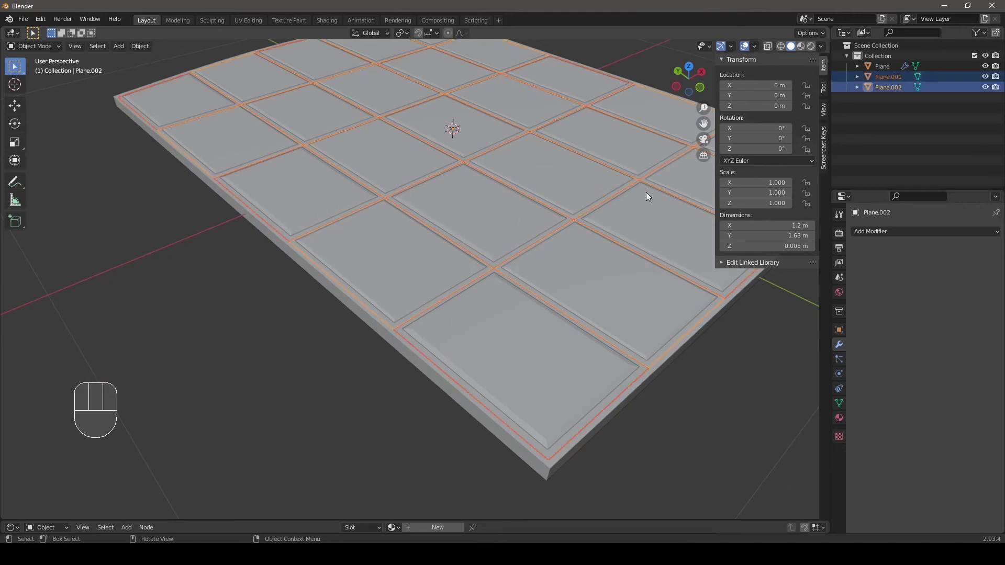
pyautogui.click(743, 406)
pyautogui.click(906, 232)
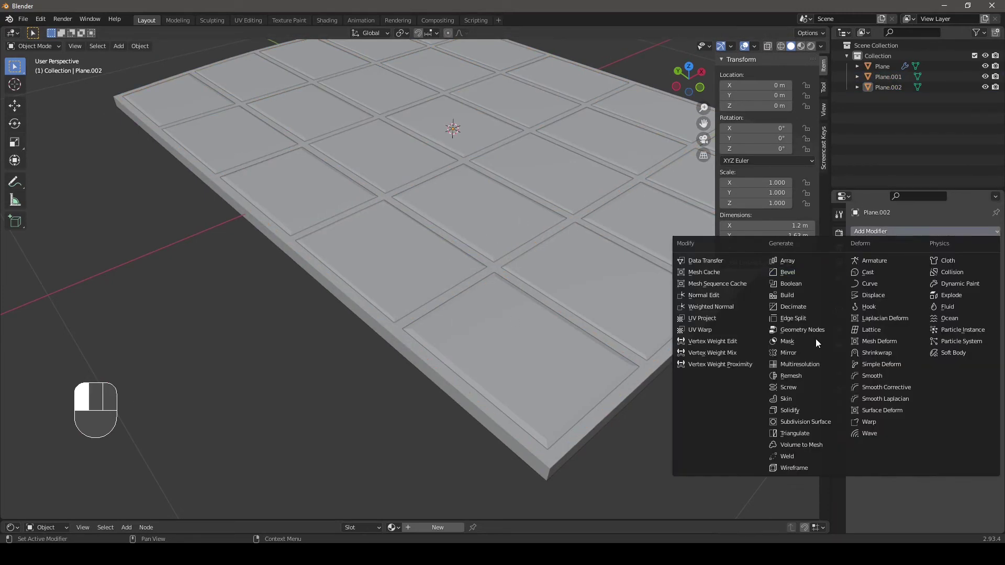
pyautogui.click(799, 352)
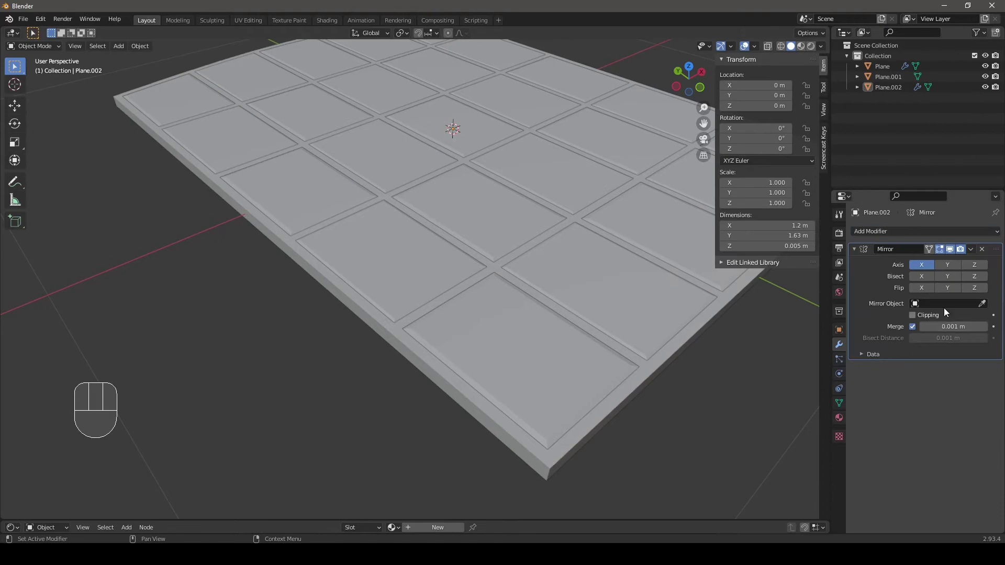
pyautogui.moveTo(602, 261); pyautogui.dragTo(524, 243, button='middle')
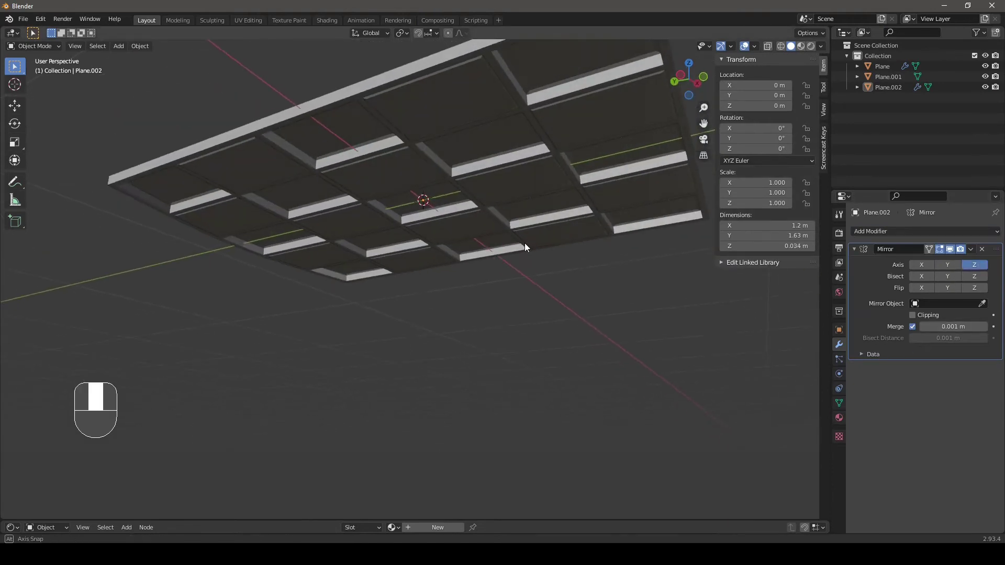
# Copy the Mirror modifier of Plane.002 onto Plane.001 and check the panels from several sides
pyautogui.click(857, 87)
pyautogui.click(868, 108)
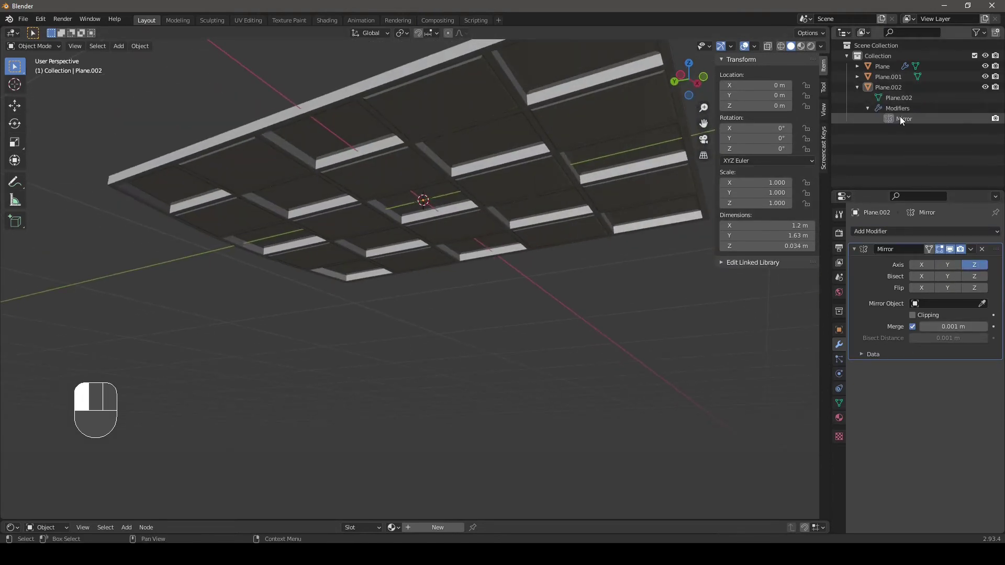
pyautogui.moveTo(618, 220); pyautogui.dragTo(527, 278, button='middle')
pyautogui.scroll(-3, 527, 278)
pyautogui.moveTo(521, 243)
pyautogui.mouseDown(button='middle')
pyautogui.moveTo(542, 205)
pyautogui.moveTo(536, 251)
pyautogui.mouseUp(button='middle')
pyautogui.scroll(1, 536, 251)
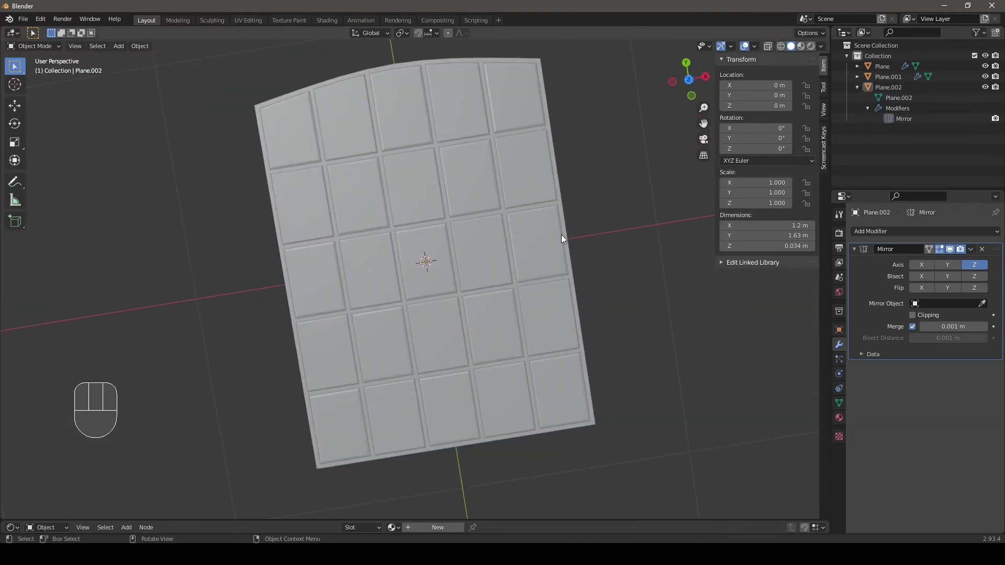
pyautogui.press('KP_3')
pyautogui.press('KP_1')
pyautogui.moveTo(565, 220); pyautogui.dragTo(584, 265, button='middle')
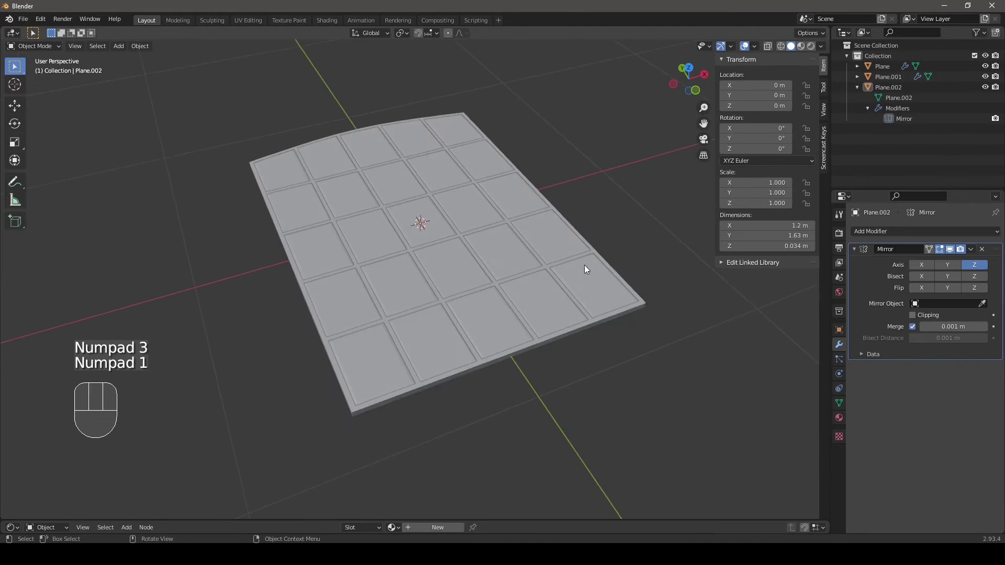
# Rename the grid frame object Plane as Frame_window
pyautogui.scroll(2, 584, 264)
pyautogui.click(455, 364)
pyautogui.keyDown('shift'); pyautogui.click(857, 88); pyautogui.keyUp('shift')
pyautogui.doubleClick(885, 65)
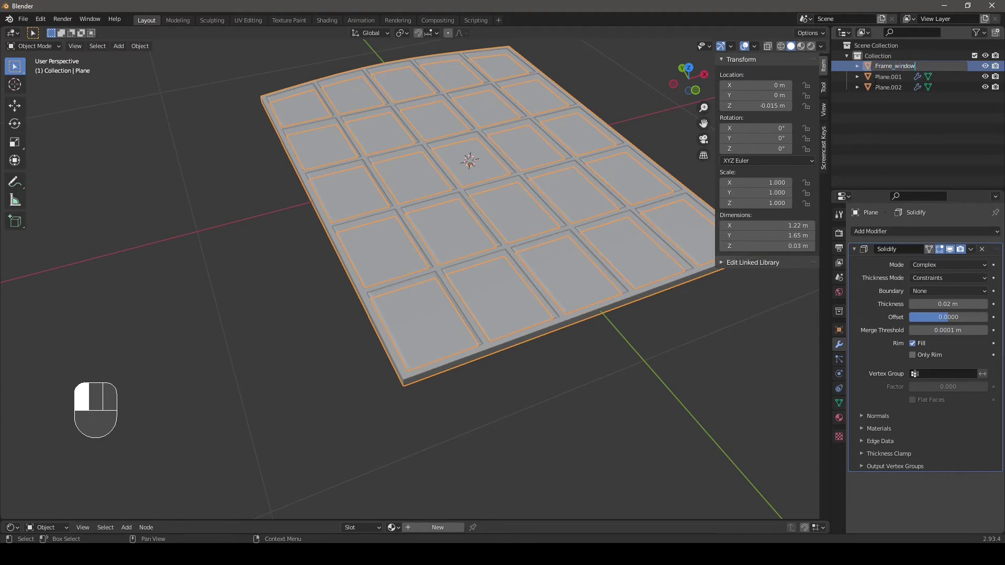
pyautogui.press('Return')
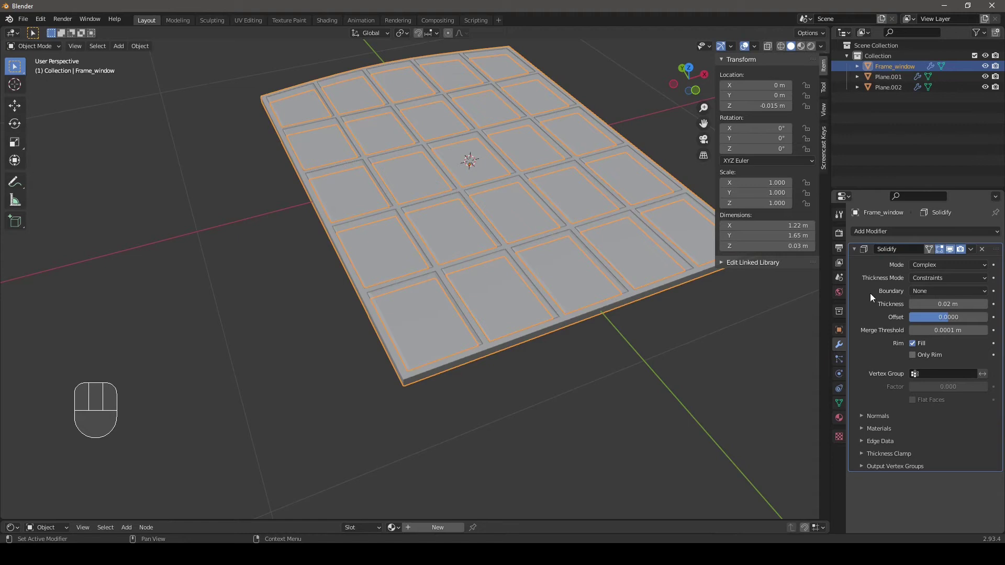
# Apply the Solidify modifier on Frame_window
pyautogui.hotkey('ctrl', 'a')
pyautogui.click(867, 87)
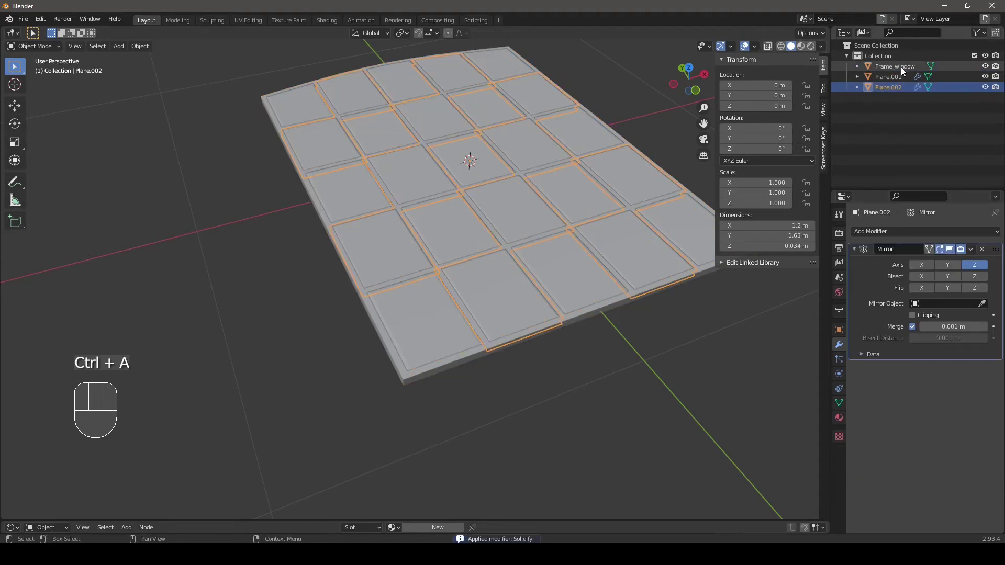
pyautogui.click(891, 76)
pyautogui.click(897, 67)
# Undo the applied Solidify modifier and the renaming of the grid frame
pyautogui.hotkey('ctrl', 'z')
pyautogui.hotkey('ctrl', 'z')
pyautogui.hotkey('ctrl', 'z')
pyautogui.hotkey('ctrl', 'z')
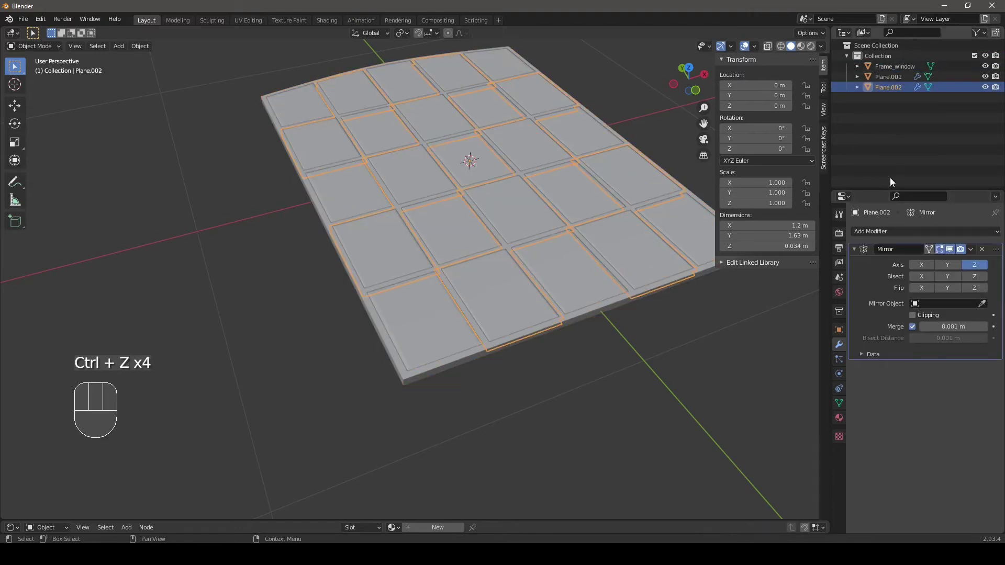
pyautogui.click(901, 66)
pyautogui.hotkey('ctrl', 'z')
pyautogui.hotkey('ctrl', 'z')
pyautogui.hotkey('ctrl', 'z')
pyautogui.hotkey('ctrl', 'z')
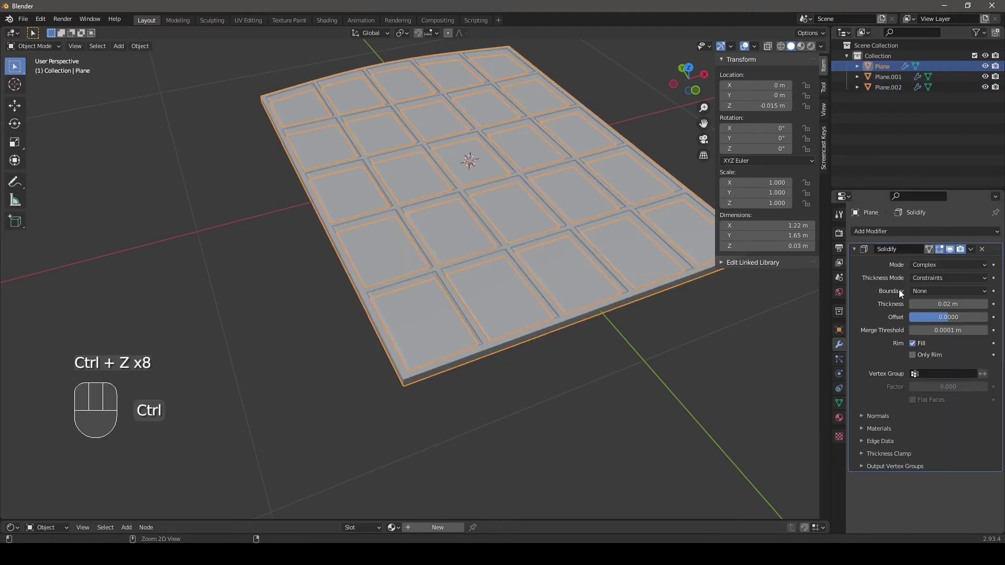
pyautogui.click(884, 78)
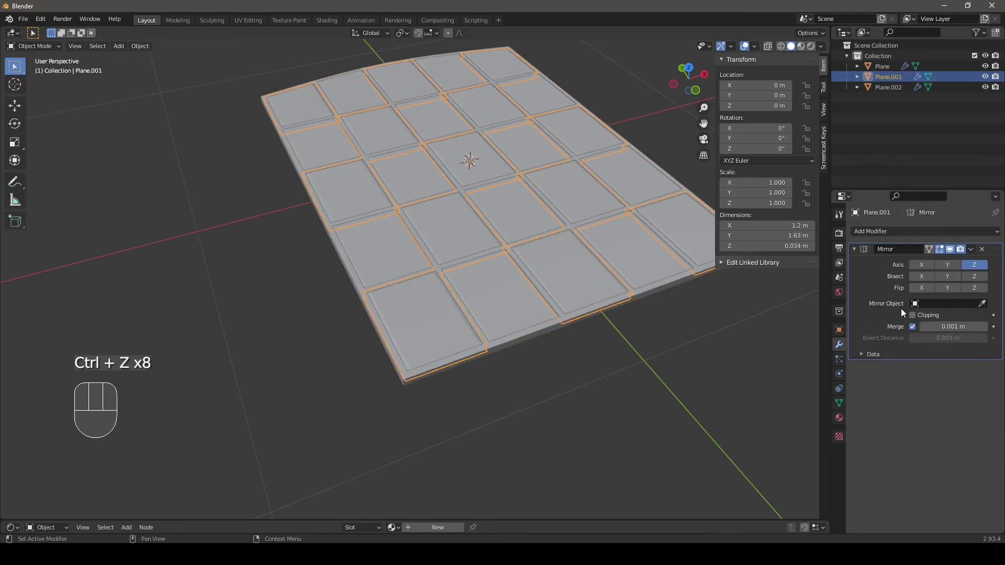
pyautogui.hotkey('ctrl', 'z')
pyautogui.click(890, 87)
pyautogui.hotkey('ctrl', 'z')
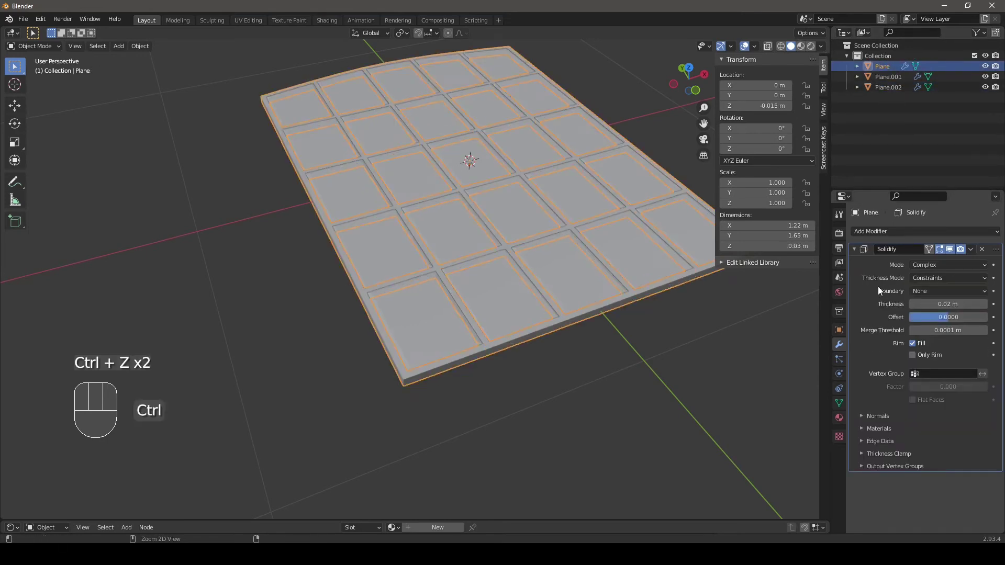
# Apply the Mirror modifiers on Plane.001 and Plane.002
pyautogui.click(884, 77)
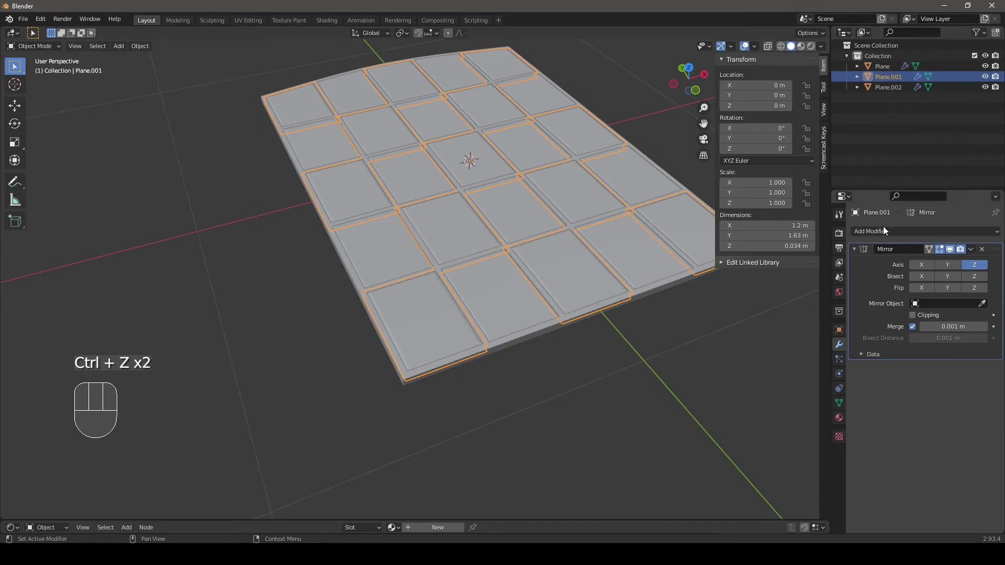
pyautogui.press('ctrl')
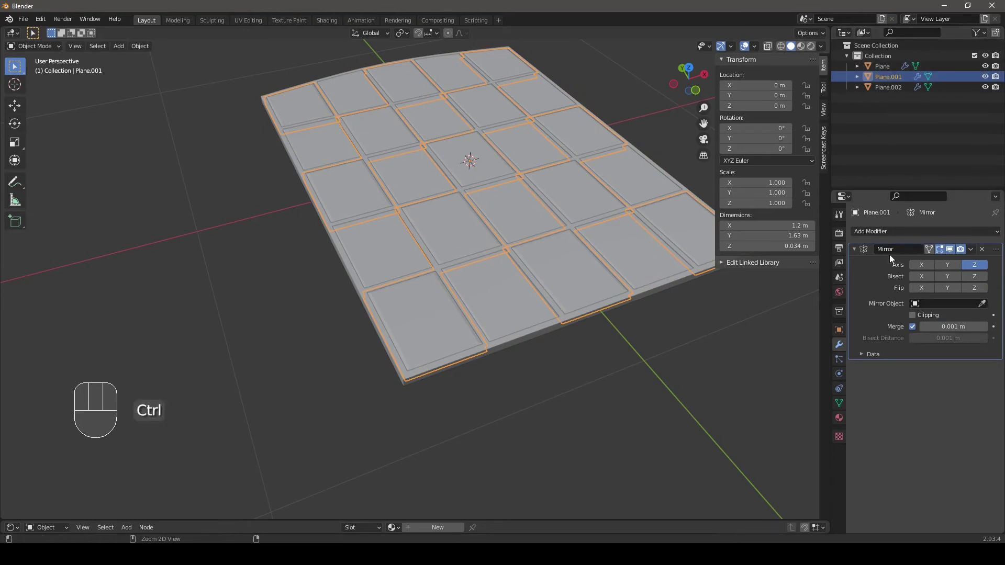
pyautogui.hotkey('ctrl', 'a')
pyautogui.hotkey('ctrl', 'a')
# Give the grid frame object the name Frame_window, leaving its Solidify modifier unapplied
pyautogui.click(888, 66)
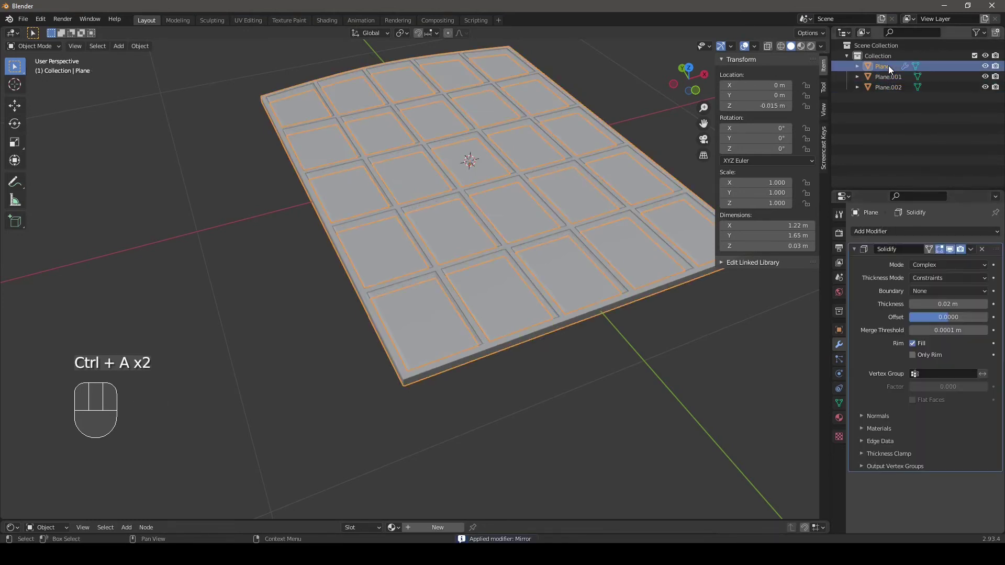
pyautogui.doubleClick(888, 65)
pyautogui.write('Frame_window')
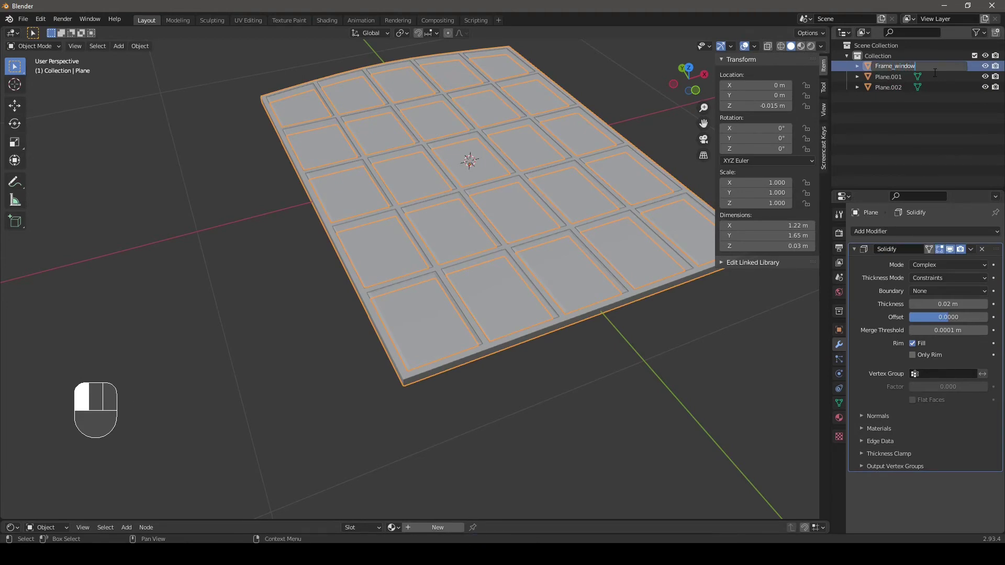
pyautogui.press('Return')
# Rename Plane.001 as Glass and join Plane.002 into it
pyautogui.doubleClick(891, 75)
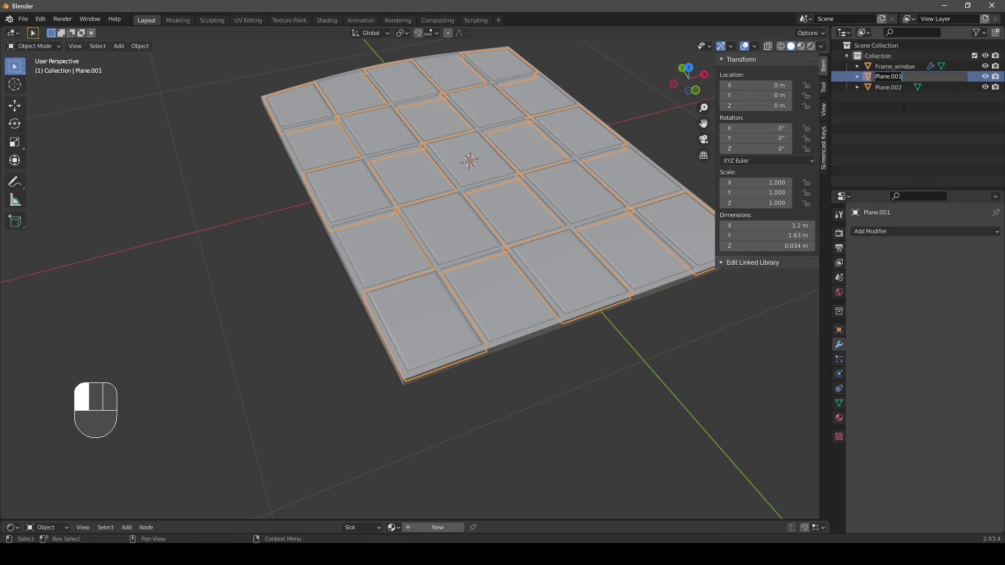
pyautogui.write('Glass')
pyautogui.press('Return')
pyautogui.keyDown('shift'); pyautogui.click(888, 87); pyautogui.keyUp('shift')
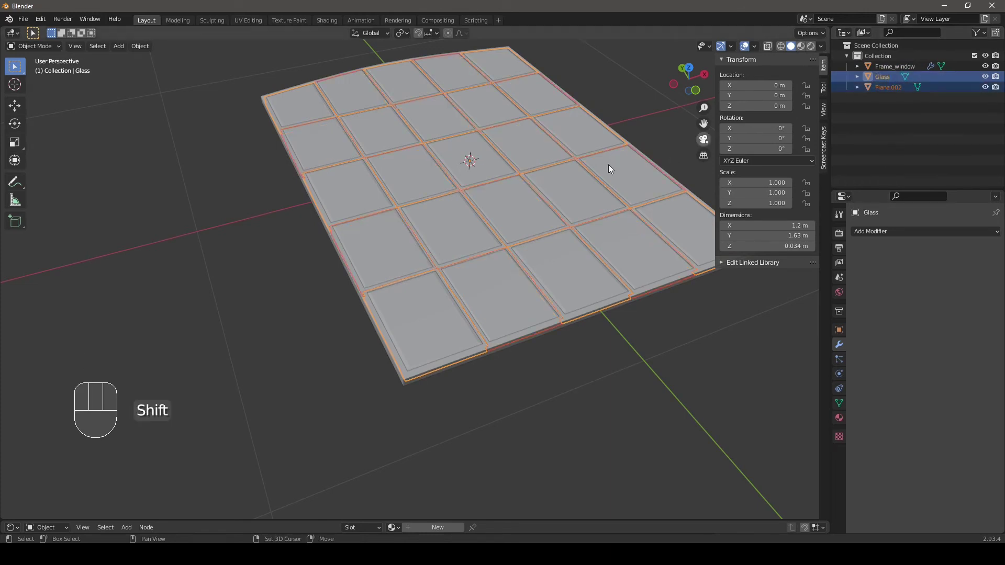
pyautogui.hotkey('ctrl', 'j')
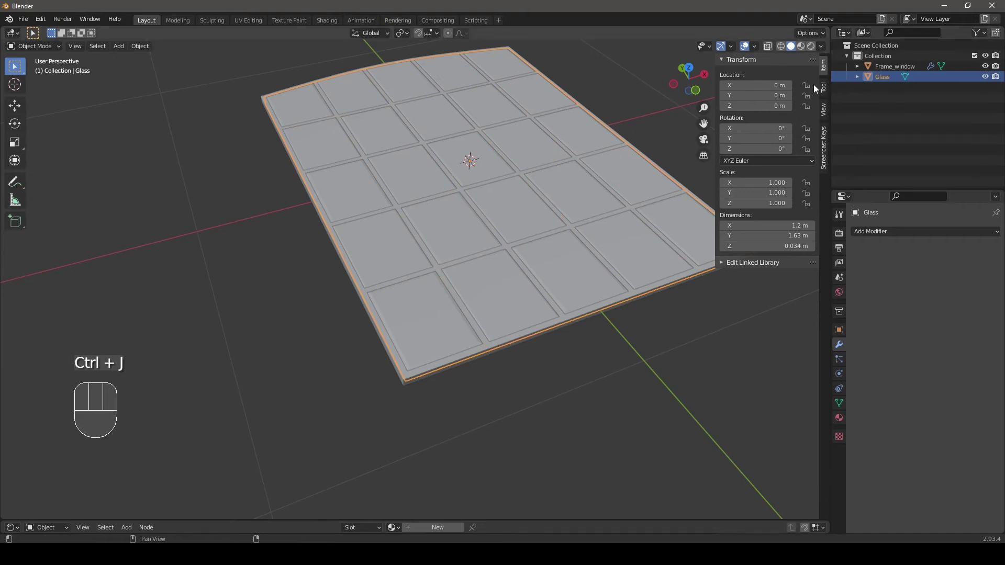
# Duplicate Frame_window in place and name the copy Frame_ext_window
pyautogui.keyDown('shift'); pyautogui.moveTo(493, 210); pyautogui.dragTo(480, 316, button='middle'); pyautogui.keyUp('shift')
pyautogui.click(397, 388)
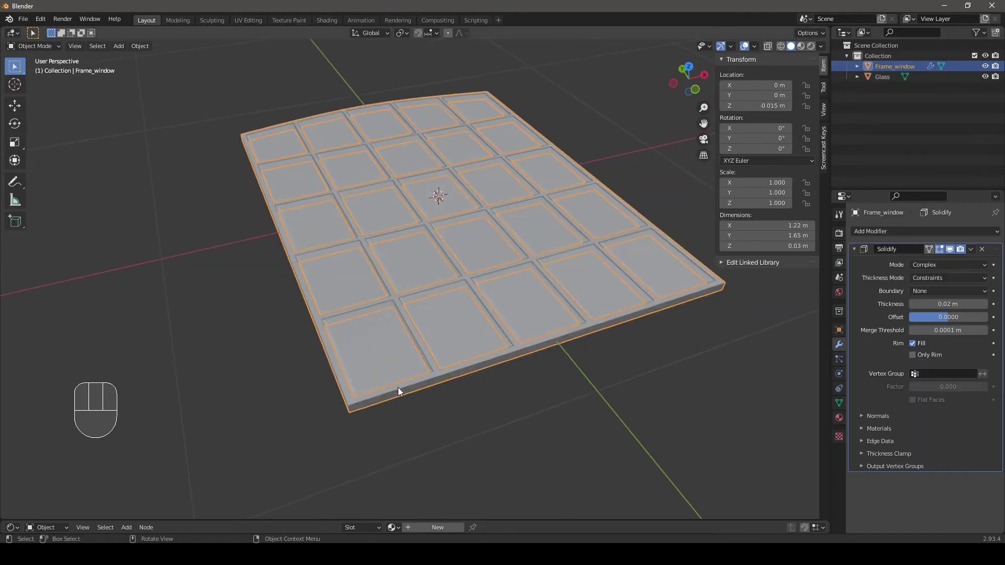
pyautogui.hotkey('shift', 'd')
pyautogui.rightClick(335, 367)
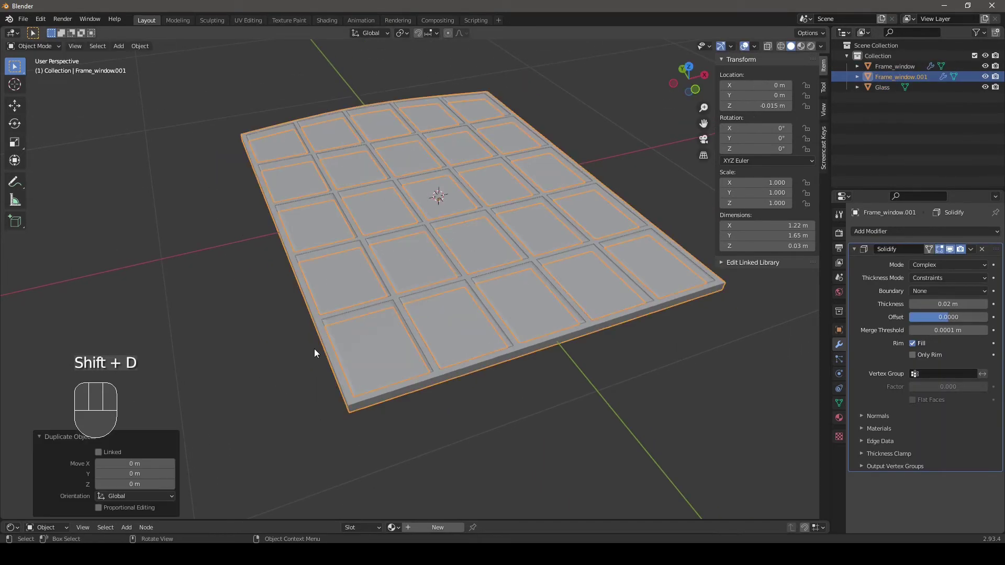
pyautogui.doubleClick(891, 76)
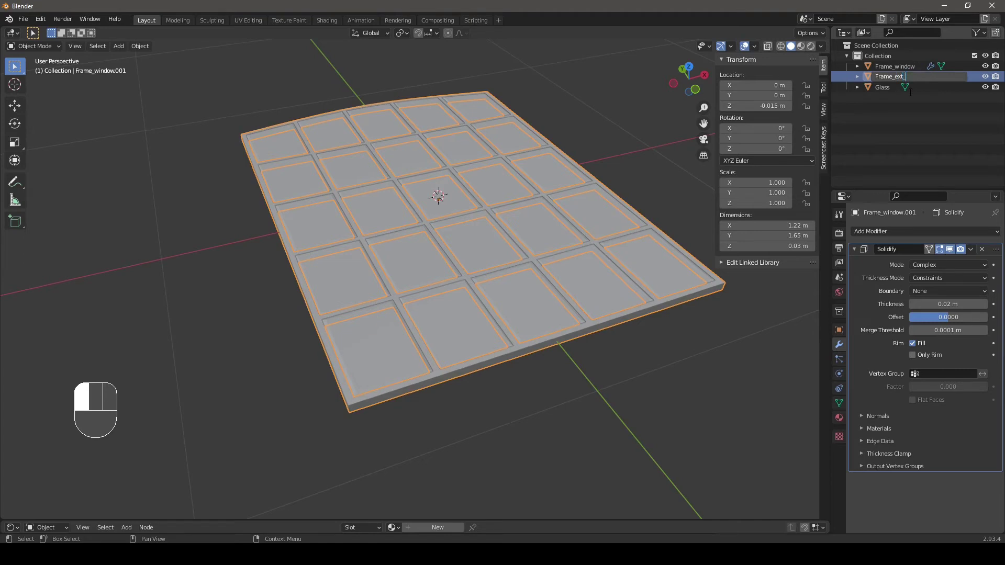
pyautogui.write('Frame_ext_window')
pyautogui.press('Return')
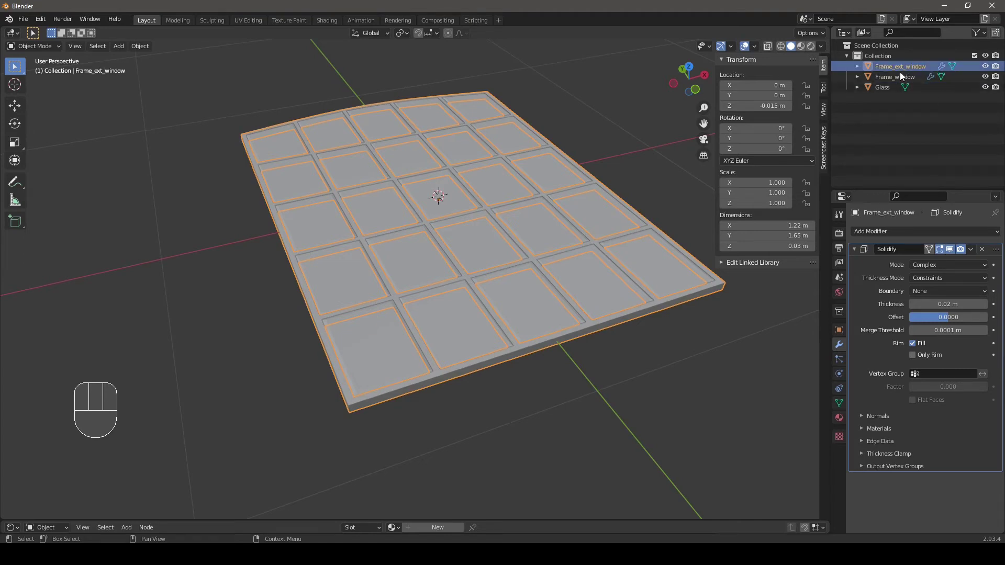
# Apply the Solidify modifier on Frame_ext_window and open its mesh for editing
pyautogui.press('Tab')
pyautogui.moveTo(505, 306); pyautogui.dragTo(492, 251, button='middle')
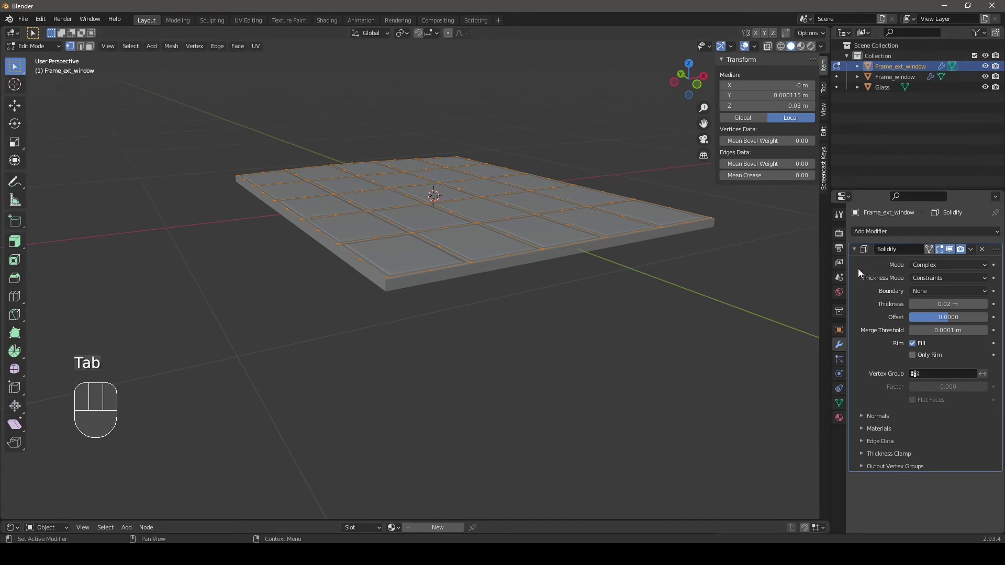
pyautogui.hotkey('ctrl', 'a')
pyautogui.hotkey('ctrl', 'a')
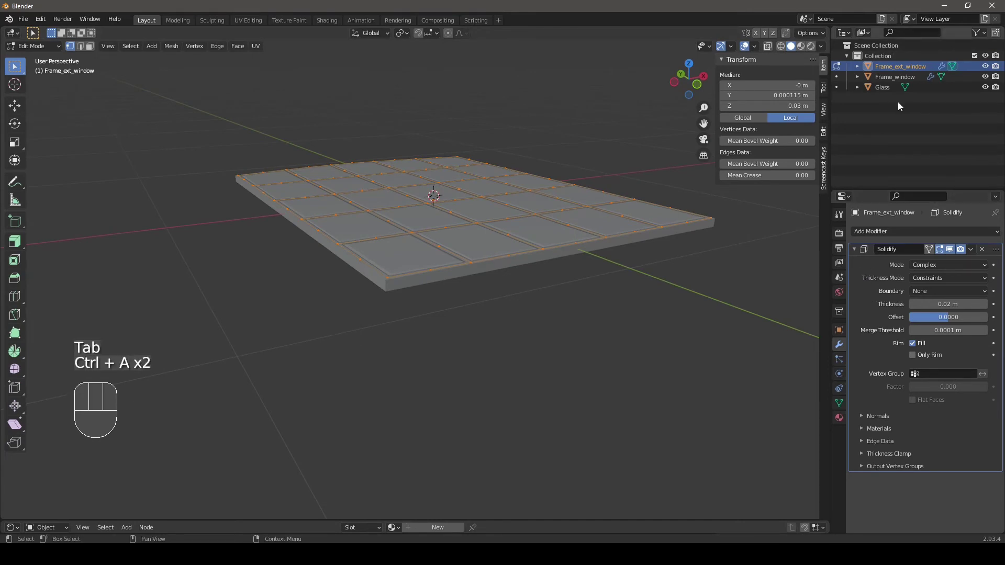
pyautogui.press('Tab')
pyautogui.hotkey('ctrl', 'a')
pyautogui.press('Tab')
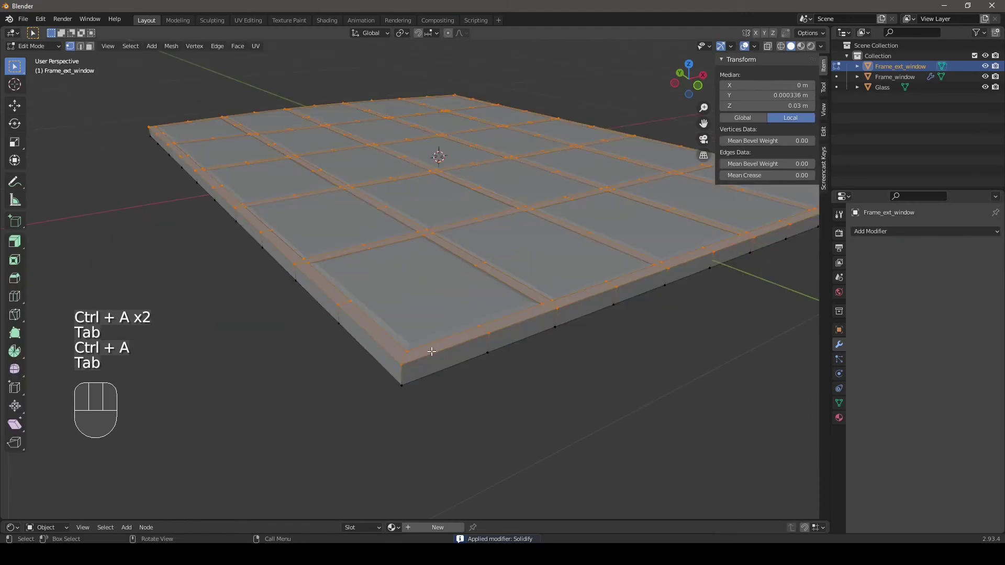
# Select the outer rim face loop of Frame_ext_window, invert the selection and delete all the other faces
pyautogui.click(388, 360)
pyautogui.keyDown('alt'); pyautogui.click(388, 360); pyautogui.keyUp('alt')
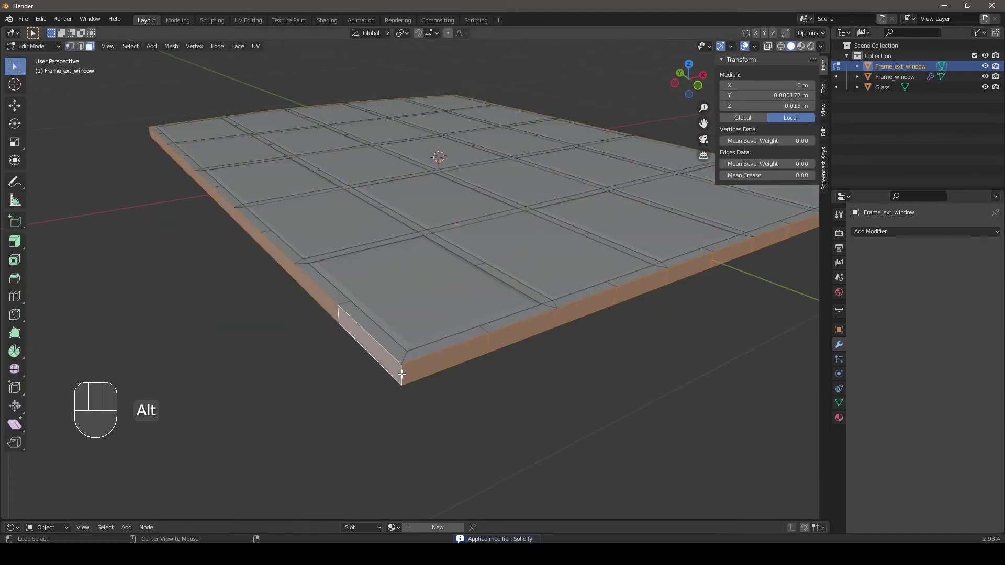
pyautogui.hotkey('ctrl', 'i')
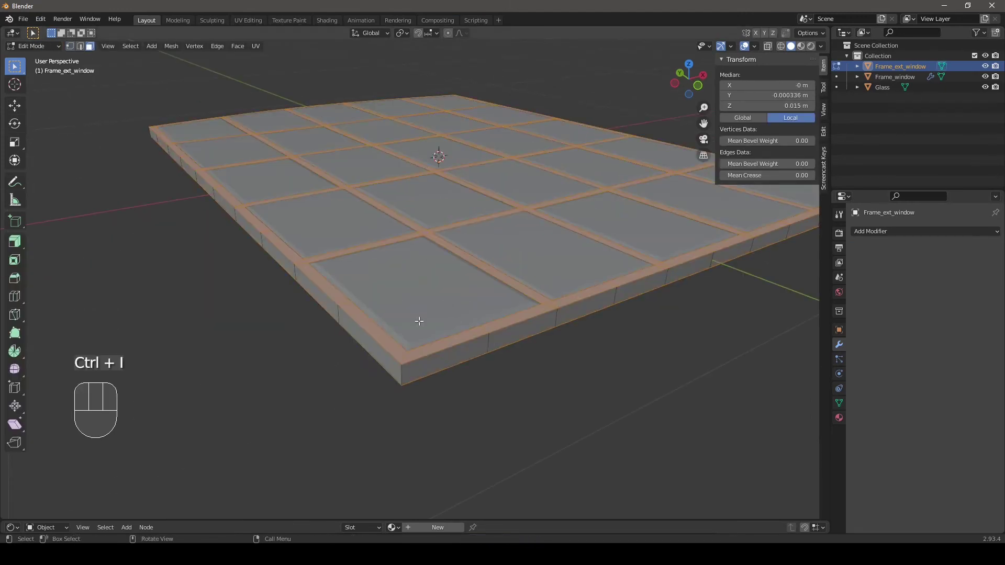
pyautogui.press('x')
pyautogui.click(405, 344)
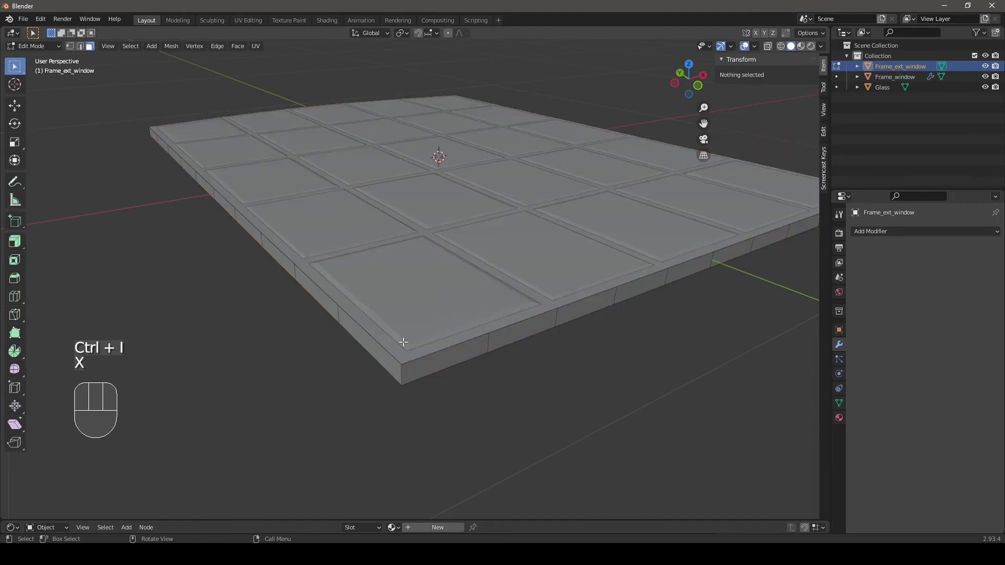
# Extrude the remaining rim faces of Frame_ext_window outward along their normals with Offset Even enabled and an offset of 0.03 m
pyautogui.click(421, 370)
pyautogui.keyDown('alt'); pyautogui.click(420, 369); pyautogui.keyUp('alt')
pyautogui.moveTo(424, 352); pyautogui.dragTo(460, 330, button='middle')
pyautogui.scroll(2, 460, 327)
pyautogui.keyDown('shift'); pyautogui.moveTo(457, 317); pyautogui.dragTo(458, 270, button='middle'); pyautogui.keyUp('shift')
pyautogui.scroll(1, 459, 269)
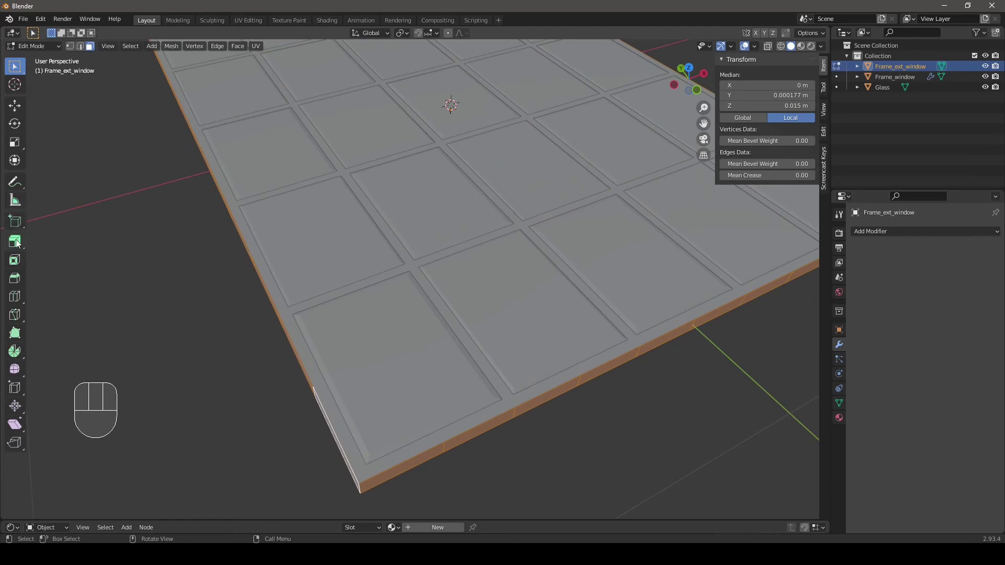
pyautogui.moveTo(19, 246); pyautogui.dragTo(62, 287)
pyautogui.moveTo(483, 137); pyautogui.dragTo(480, 132)
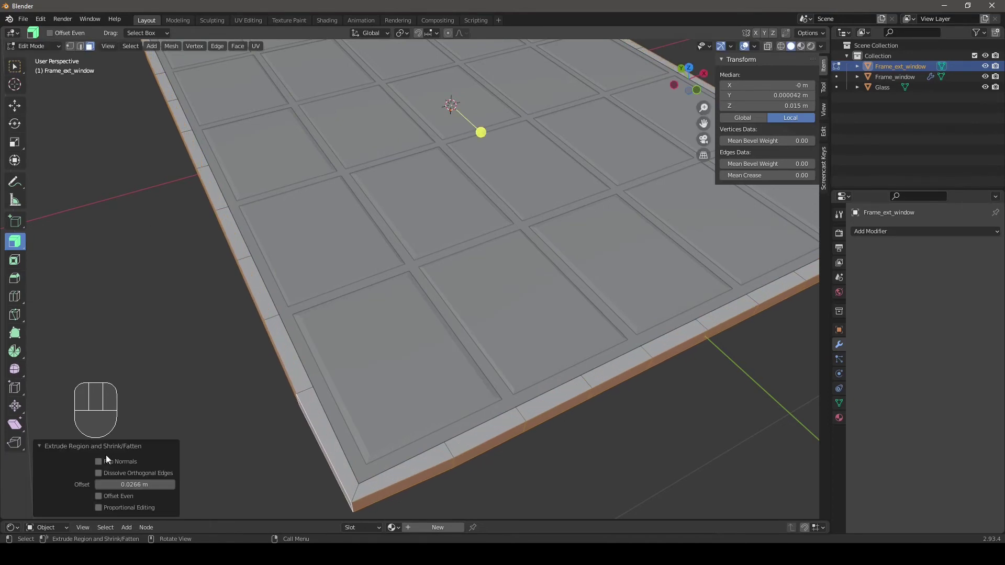
pyautogui.click(98, 495)
pyautogui.click(137, 485)
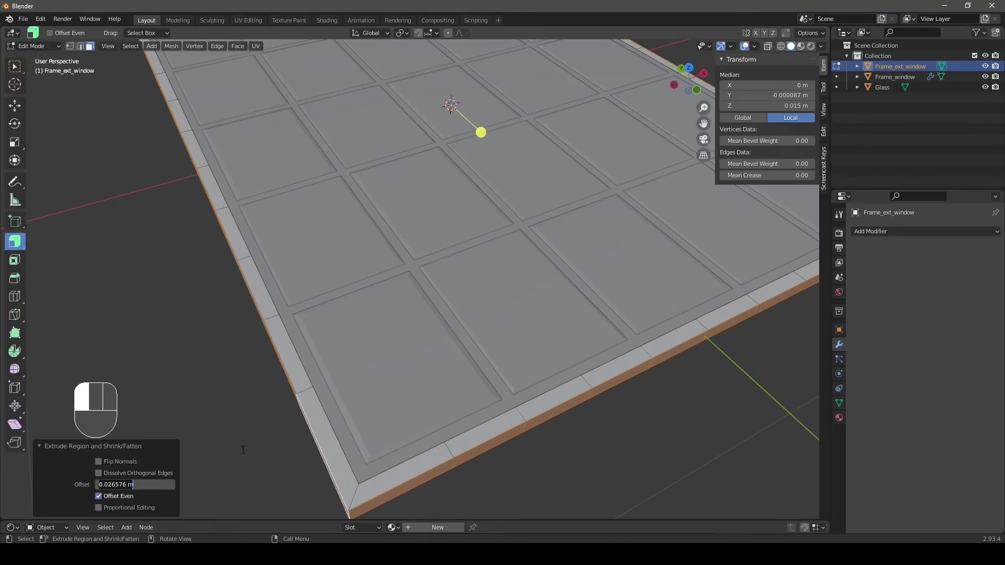
pyautogui.press('Return')
pyautogui.scroll(-4, 278, 404)
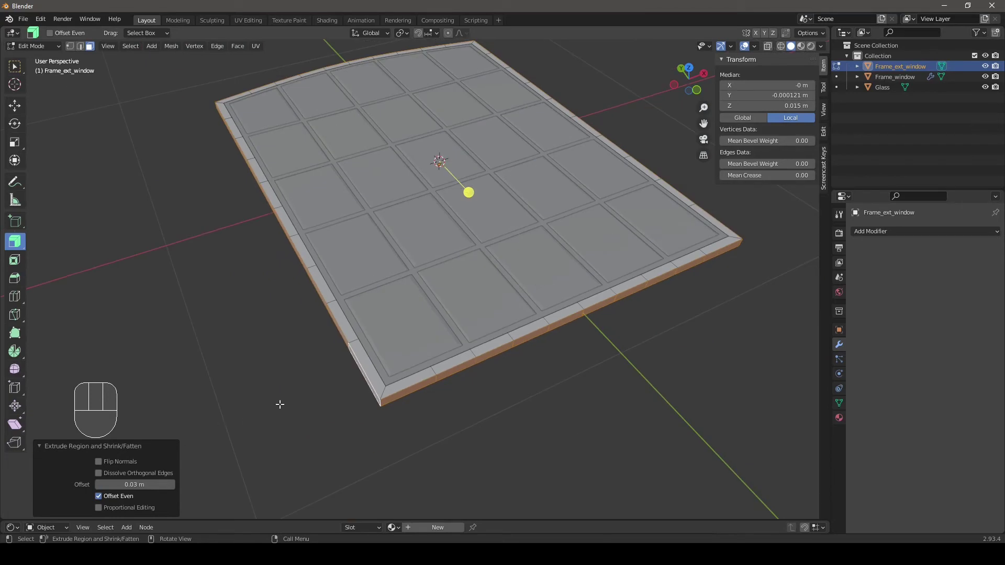
pyautogui.press('Tab')
# Duplicate Frame_ext_window in place and name the copy Boolean_window
pyautogui.moveTo(417, 360); pyautogui.dragTo(393, 342, button='middle')
pyautogui.click(343, 328)
pyautogui.click(300, 326)
pyautogui.moveTo(301, 328); pyautogui.dragTo(318, 332, button='middle')
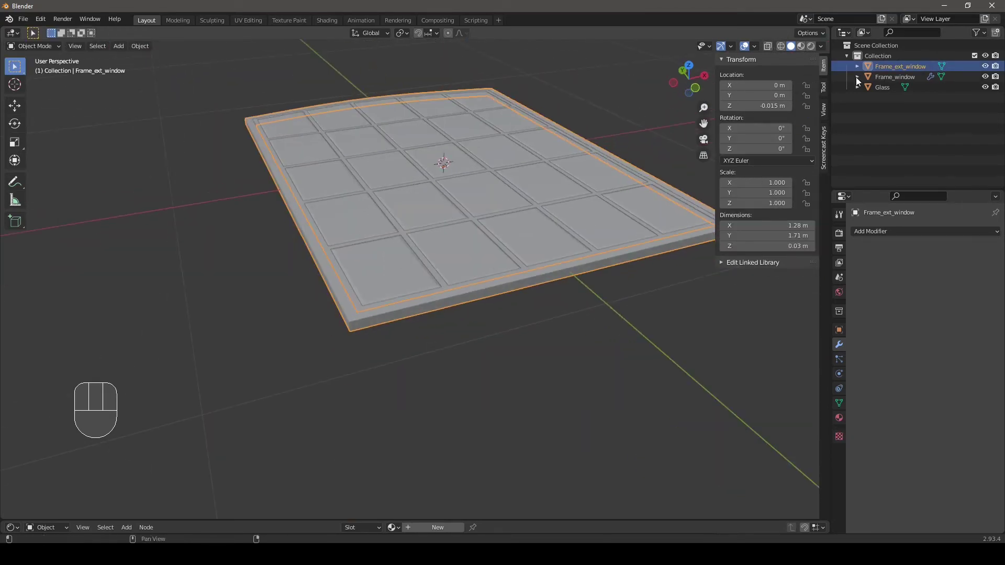
pyautogui.hotkey('shift', 'd')
pyautogui.rightClick(617, 166)
pyautogui.doubleClick(903, 76)
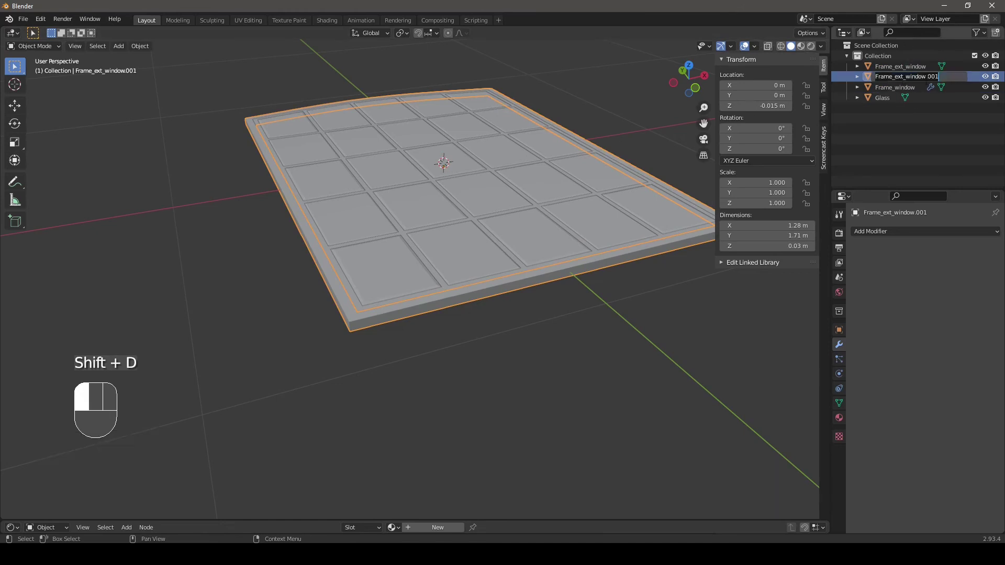
pyautogui.write('Boolean_window')
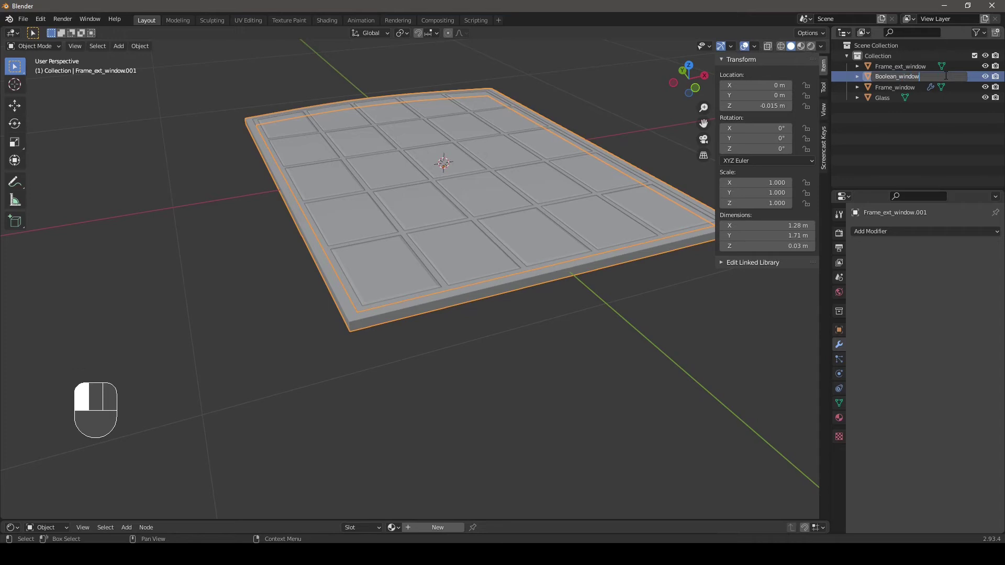
pyautogui.press('Return')
# Hide Frame_ext_window and delete every face of Boolean_window except its outermost side loop
pyautogui.moveTo(497, 275); pyautogui.dragTo(516, 280, button='middle')
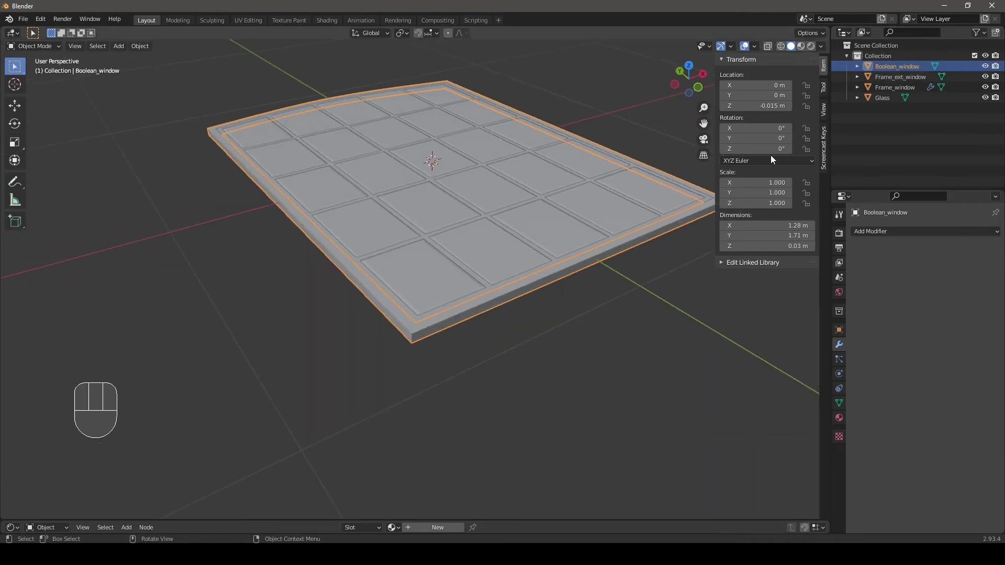
pyautogui.click(985, 76)
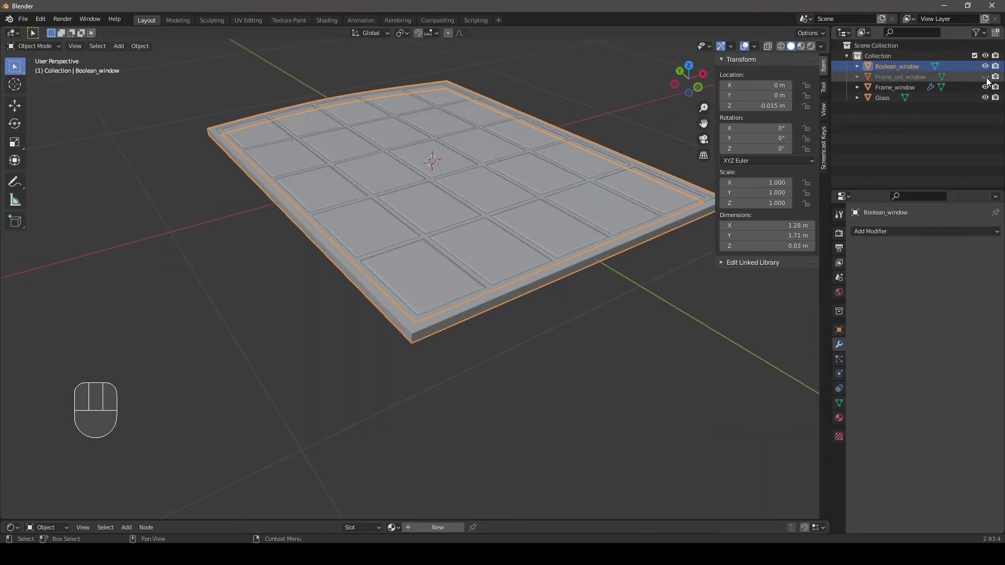
pyautogui.press('Tab')
pyautogui.moveTo(439, 325); pyautogui.dragTo(437, 330, button='middle')
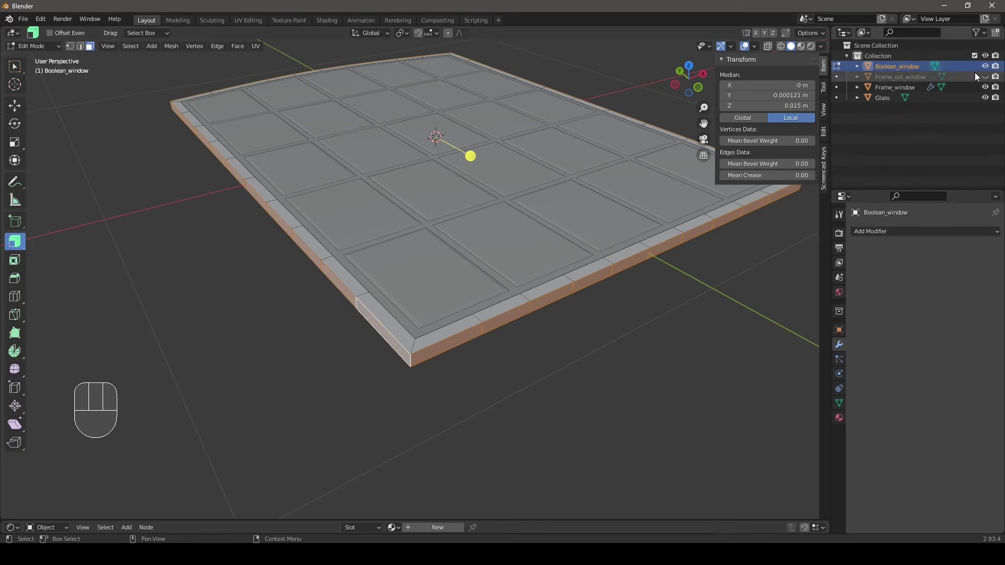
pyautogui.hotkey('ctrl', 'i')
pyautogui.hotkey('ctrl', 'u')
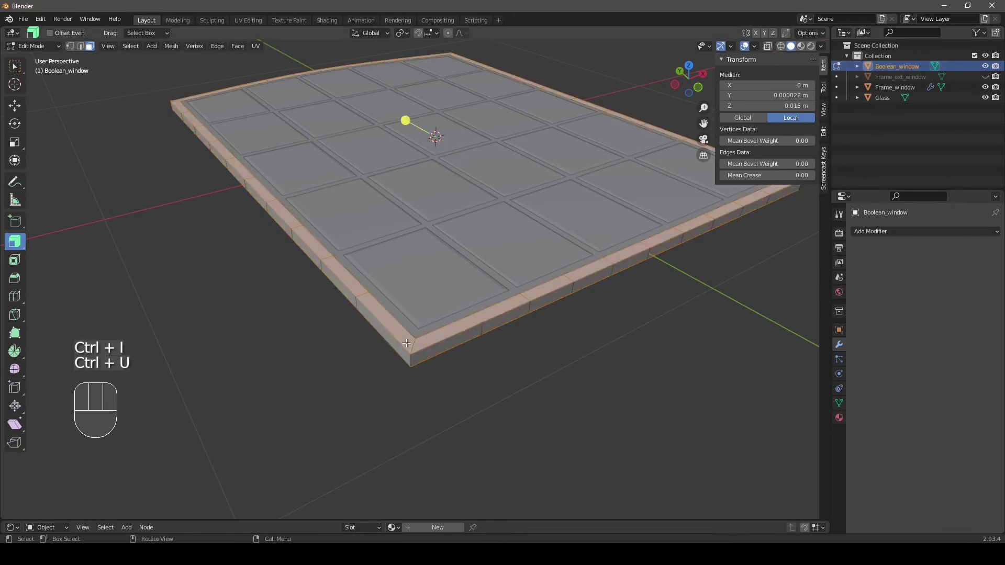
pyautogui.press('x')
pyautogui.click(407, 344)
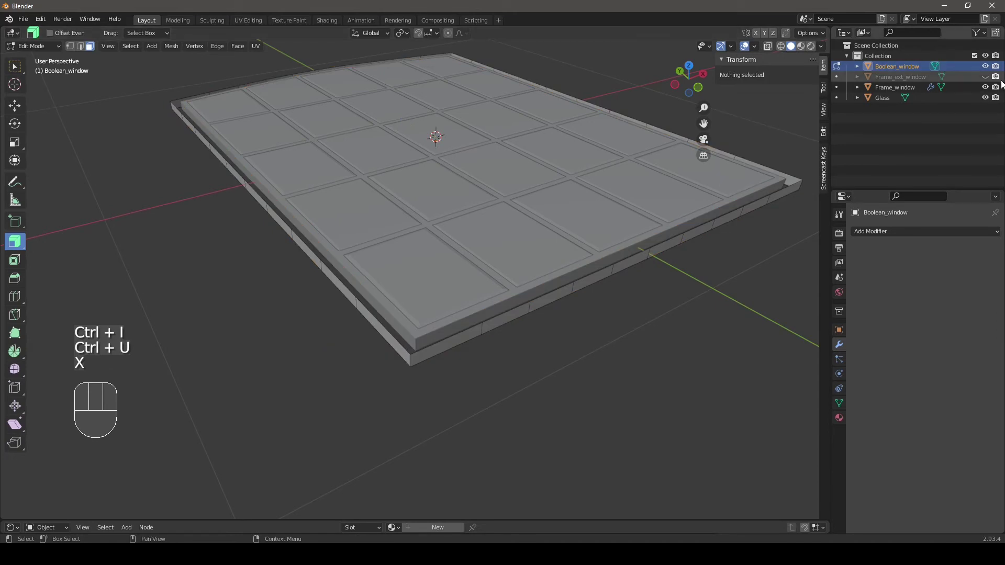
# Select the side face loop of Boolean_window and scale it along Z by about 6.185
pyautogui.click(411, 361)
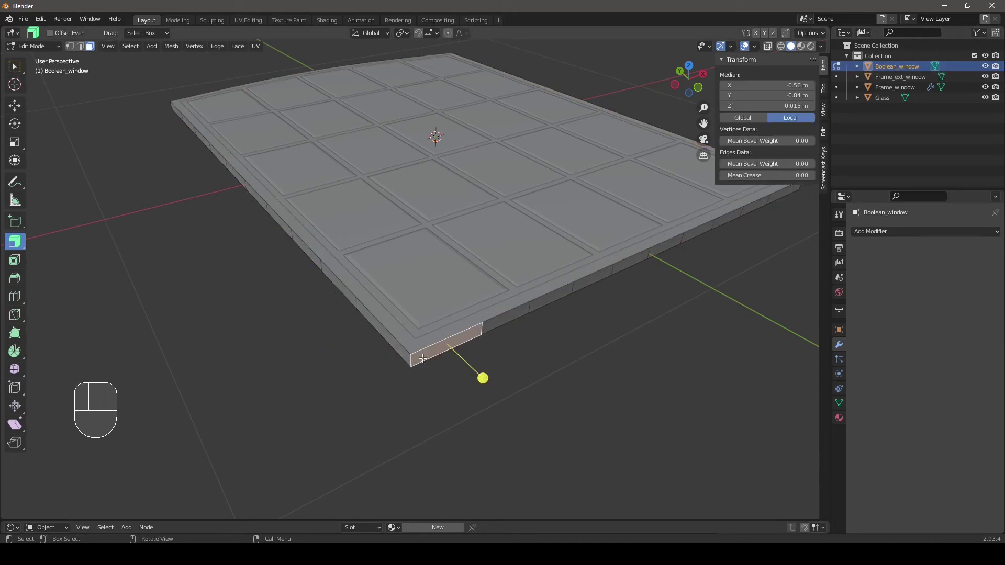
pyautogui.hotkey('alt', 'a')
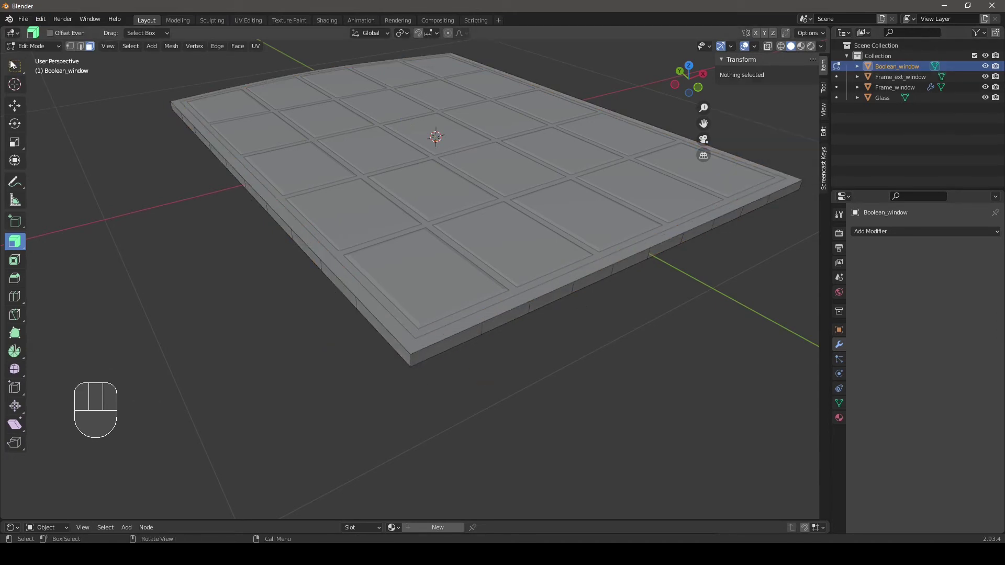
pyautogui.press('w')
pyautogui.click(456, 343)
pyautogui.keyDown('alt'); pyautogui.click(480, 329); pyautogui.keyUp('alt')
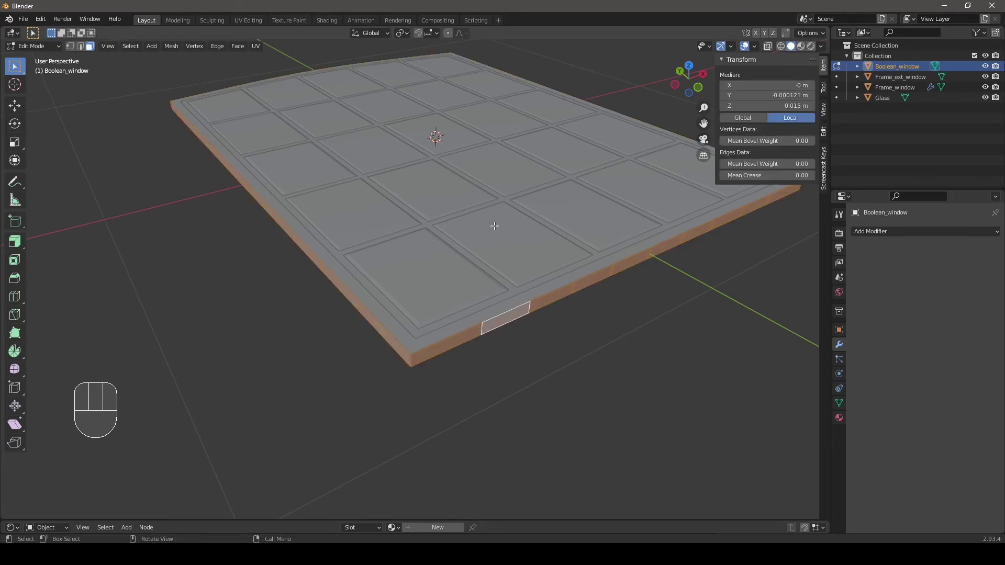
pyautogui.moveTo(463, 237); pyautogui.dragTo(474, 231, button='middle')
pyautogui.press('s')
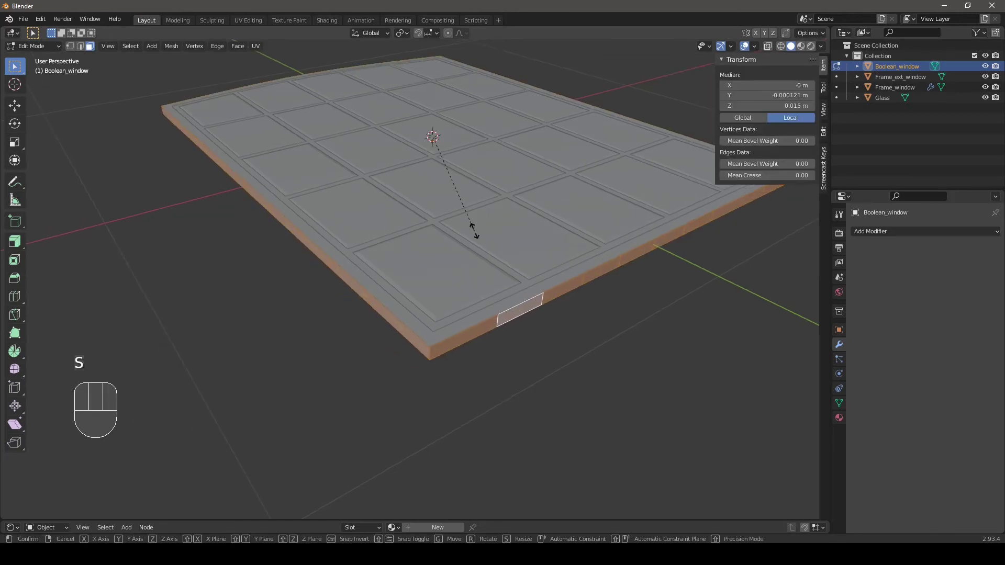
pyautogui.press('z')
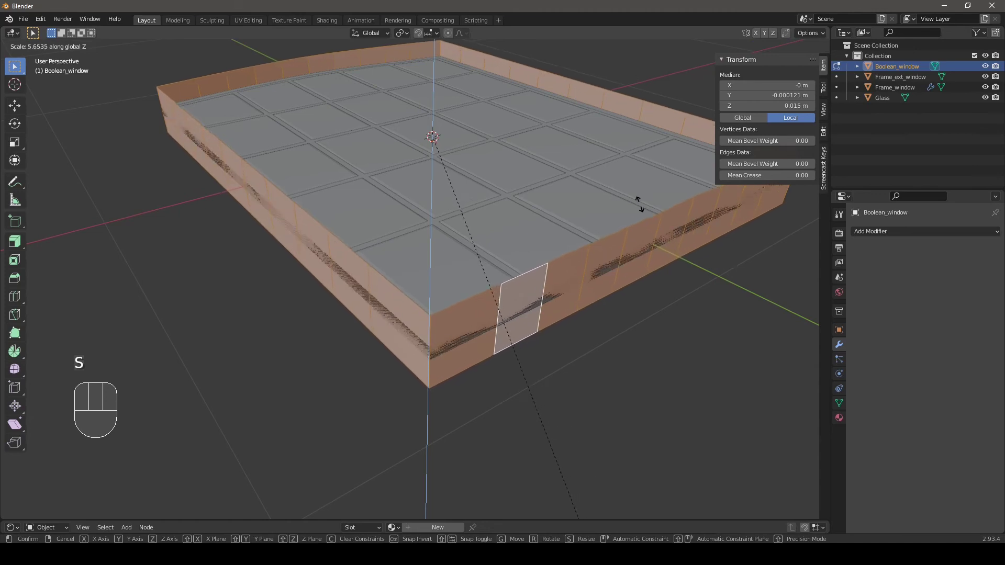
pyautogui.click(633, 262)
# Fill the open upper and lower edge loops of Boolean_window with faces to close it into a solid block
pyautogui.click(80, 46)
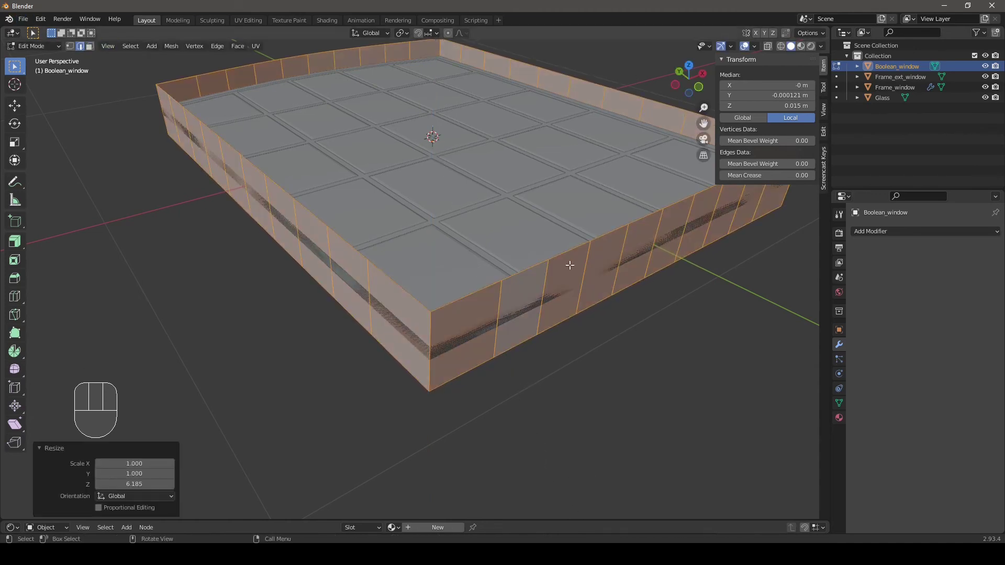
pyautogui.click(486, 289)
pyautogui.keyDown('alt'); pyautogui.click(485, 289); pyautogui.keyUp('alt')
pyautogui.press('f')
pyautogui.moveTo(478, 275); pyautogui.dragTo(461, 78, button='middle')
pyautogui.keyDown('alt'); pyautogui.click(465, 82); pyautogui.keyUp('alt')
pyautogui.press('d')
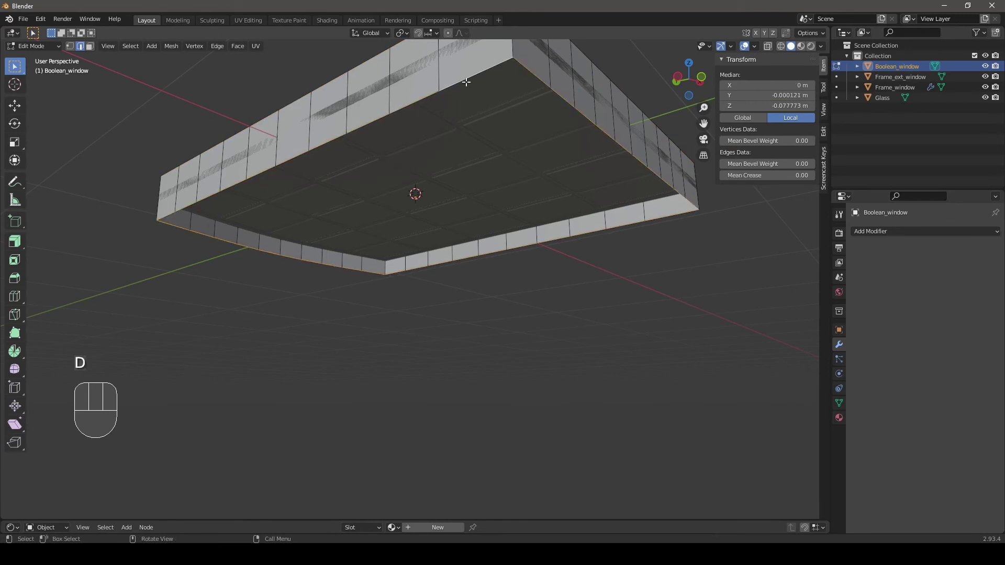
pyautogui.press('f')
pyautogui.moveTo(462, 82); pyautogui.dragTo(529, 235, button='middle')
pyautogui.press('Tab')
# Select all objects in the Collection and rotate them 90° about the X axis
pyautogui.click(875, 55)
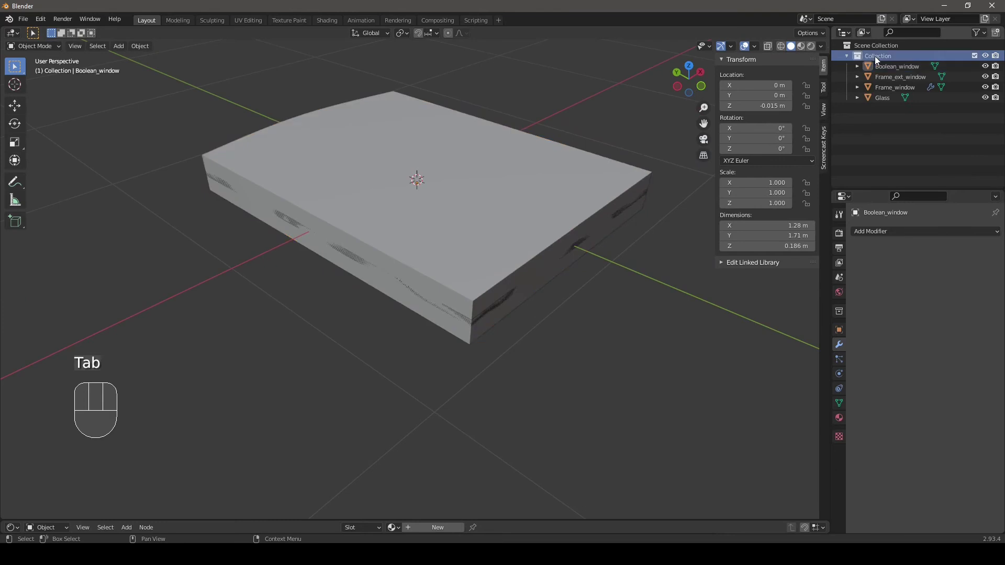
pyautogui.hotkey('shift', 'g')
pyautogui.click(476, 244)
pyautogui.press('r')
pyautogui.press('x')
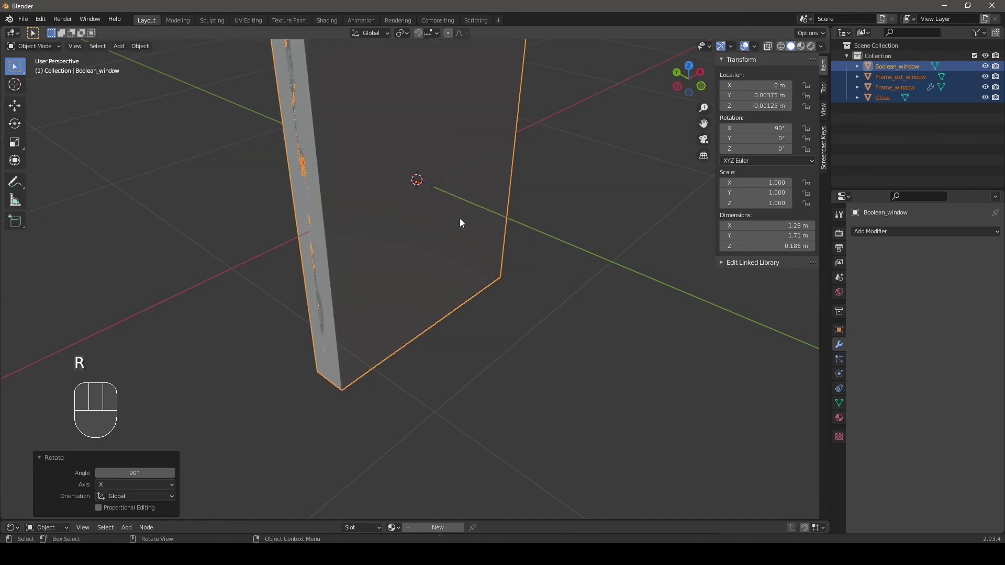
# Raise all window objects along Z above the ground line, bringing Boolean_window's Z location to about 0.892 m
pyautogui.press('KP_3')
pyautogui.press('KP_1')
pyautogui.press('g')
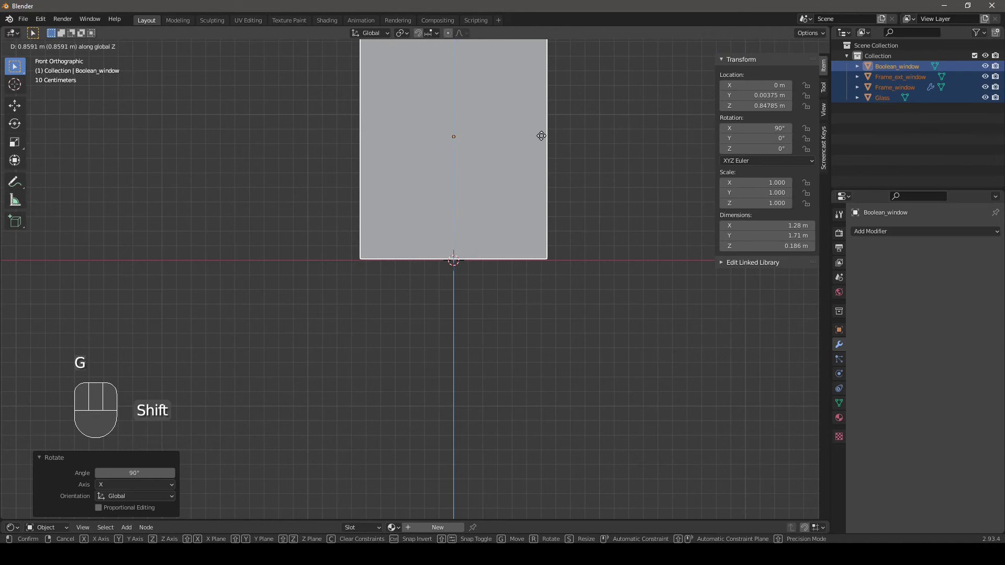
pyautogui.click(550, 84)
pyautogui.moveTo(551, 76); pyautogui.dragTo(570, 222, button='middle')
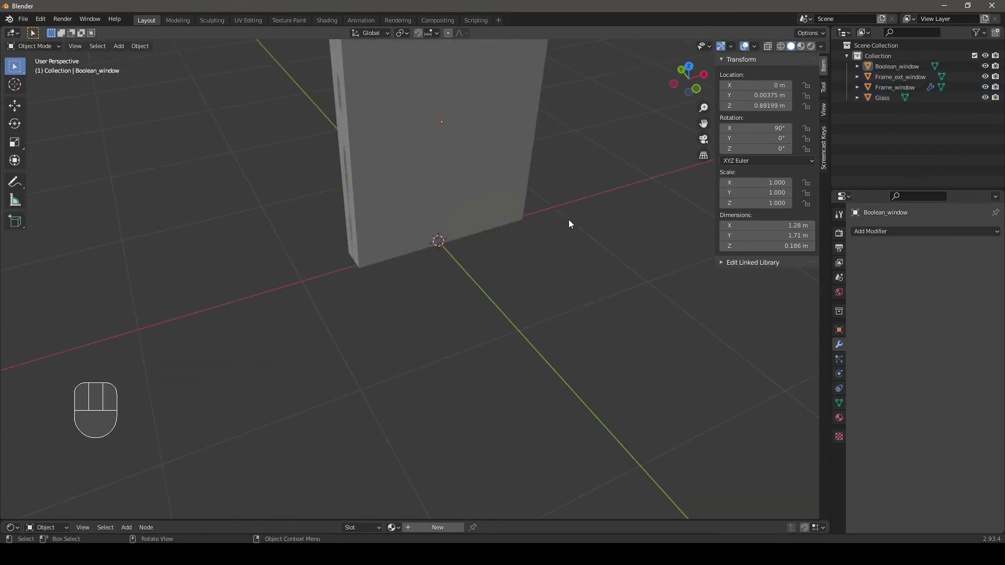
# Set the viewport display of Boolean_window to Wire
pyautogui.click(839, 330)
pyautogui.click(861, 481)
pyautogui.scroll(-5, 902, 484)
pyautogui.click(937, 482)
pyautogui.click(929, 459)
pyautogui.moveTo(502, 275); pyautogui.dragTo(483, 265, button='middle')
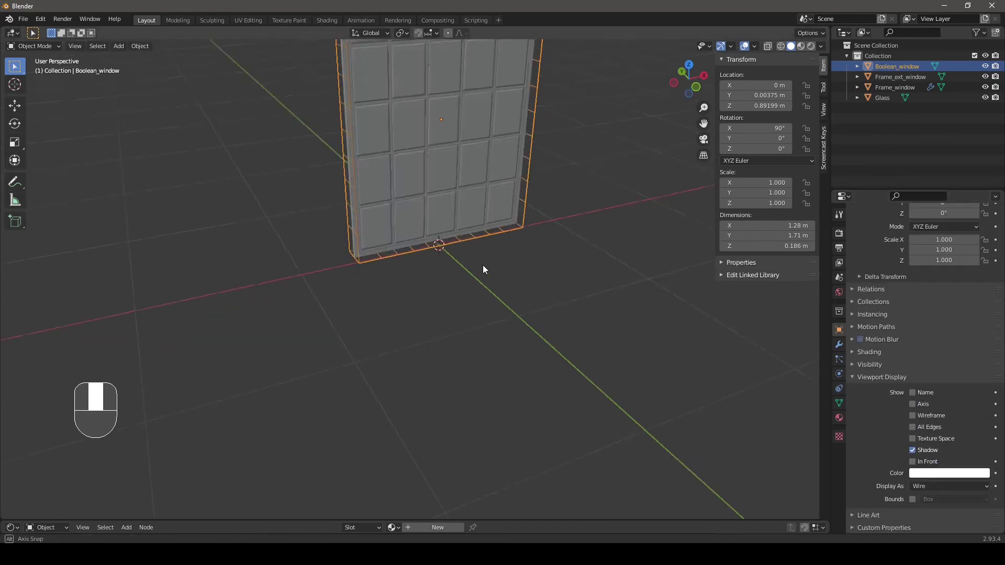
# Disable Boolean_window in renders while keeping it shown in viewports
pyautogui.scroll(2, 483, 265)
pyautogui.keyDown('shift'); pyautogui.moveTo(432, 237); pyautogui.dragTo(435, 319, button='middle'); pyautogui.keyUp('shift')
pyautogui.moveTo(440, 240); pyautogui.dragTo(484, 358, button='middle')
pyautogui.click(854, 365)
pyautogui.moveTo(913, 405); pyautogui.dragTo(913, 393)
pyautogui.click(913, 393)
pyautogui.moveTo(624, 319); pyautogui.dragTo(510, 289, button='middle')
# Add a 2 m cube and move it up 1 m along Z in front view
pyautogui.hotkey('shift', 'a')
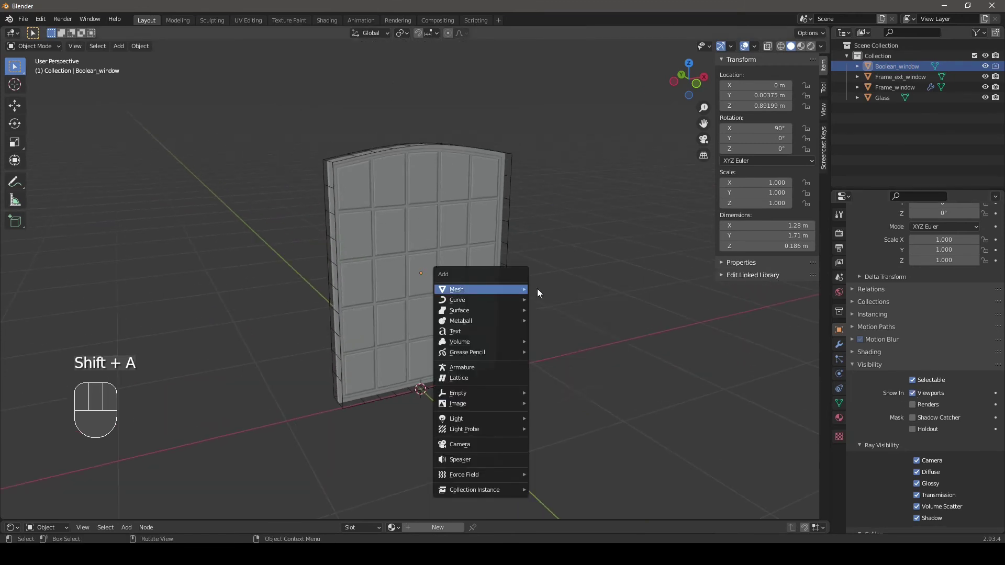
pyautogui.click(550, 301)
pyautogui.press('KP_3')
pyautogui.press('KP_1')
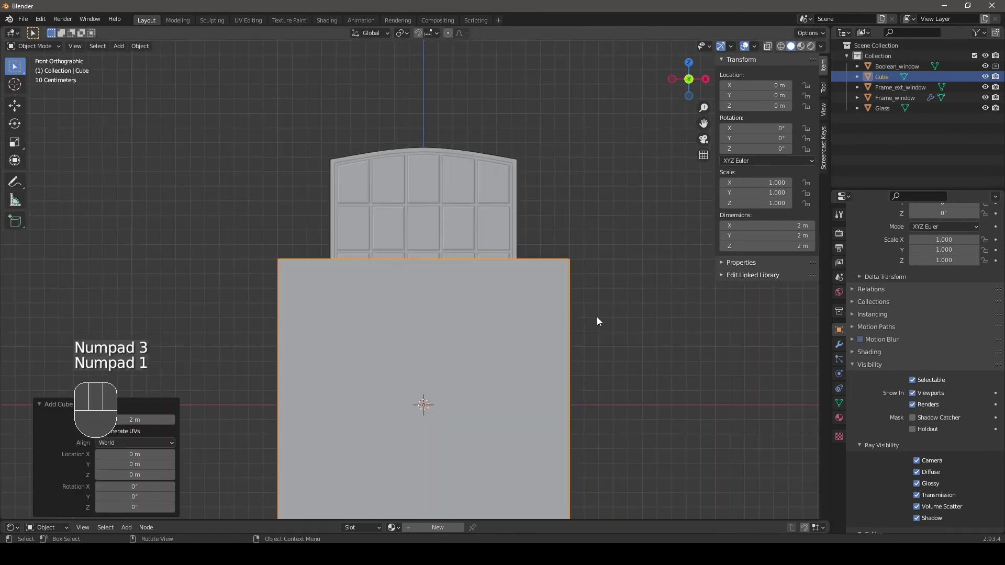
pyautogui.press('g')
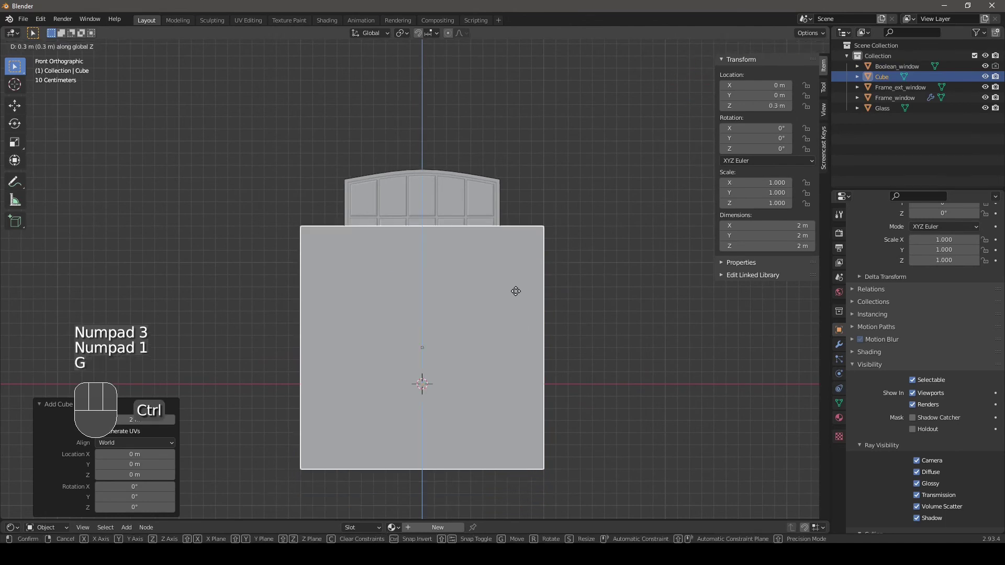
pyautogui.keyDown('ctrl'); pyautogui.click(532, 218); pyautogui.keyUp('ctrl')
# Set the cube's Y dimension to 0.2 m
pyautogui.click(767, 236)
pyautogui.write('0.2')
pyautogui.press('Return')
pyautogui.moveTo(356, 282); pyautogui.dragTo(437, 309, button='middle')
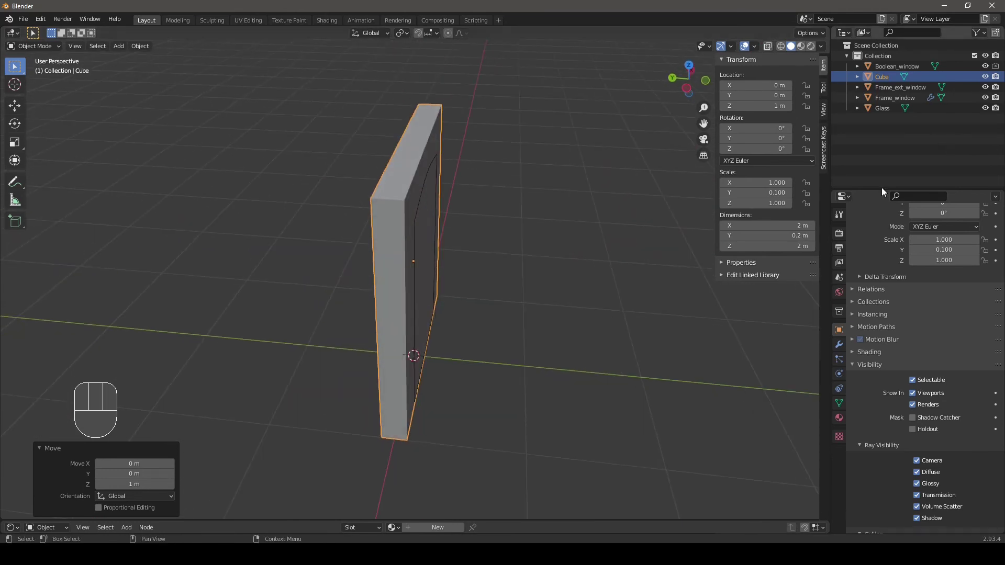
# Set the cube's Y dimension to 0.15 m
pyautogui.click(799, 236)
pyautogui.write('.15')
pyautogui.press('Return')
pyautogui.moveTo(251, 330); pyautogui.dragTo(246, 283, button='middle')
# Add a Boolean modifier in Difference mode to the cube, using Boolean_window as the cutter object
pyautogui.click(512, 168)
pyautogui.click(839, 344)
pyautogui.click(896, 230)
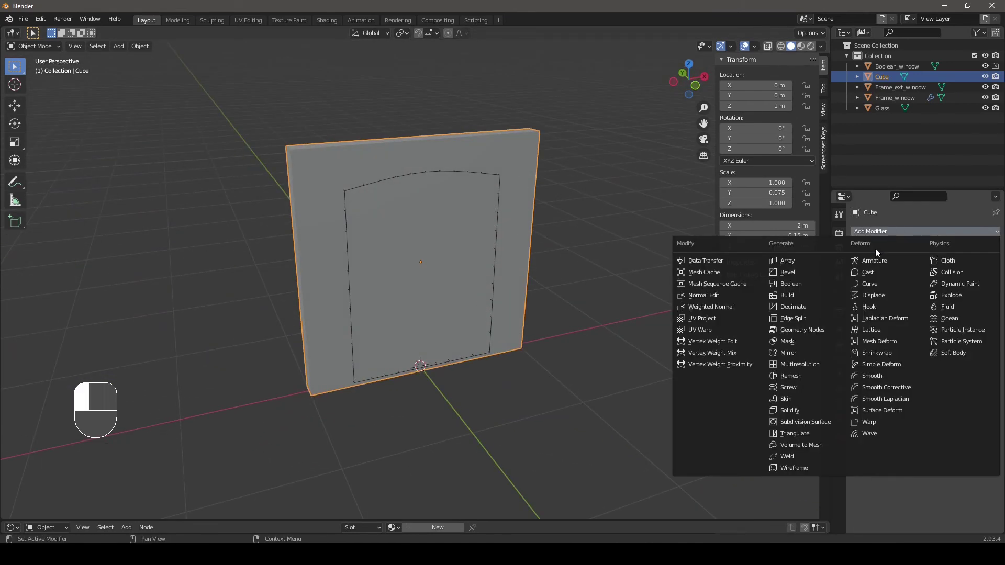
pyautogui.click(814, 287)
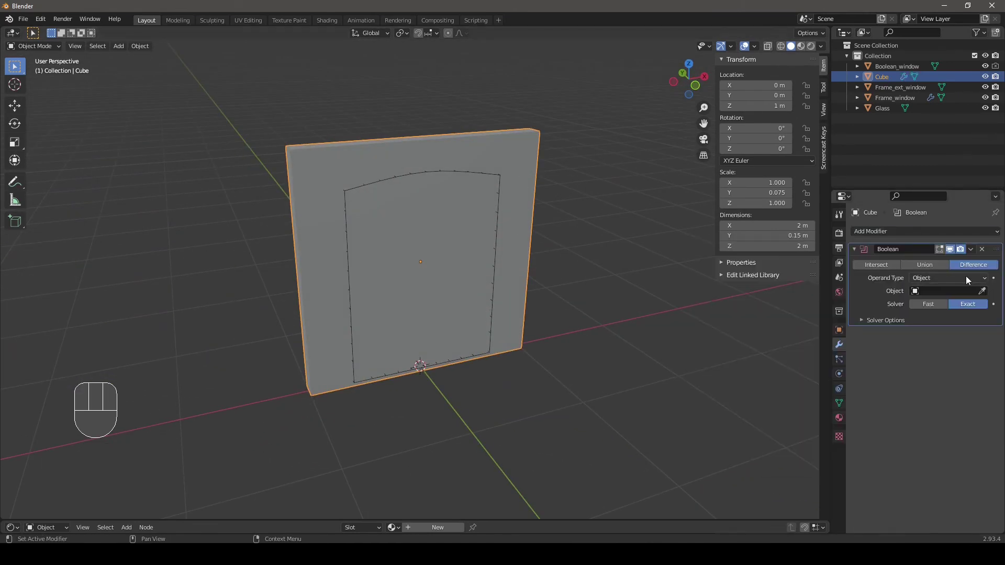
pyautogui.click(347, 187)
pyautogui.moveTo(523, 233); pyautogui.dragTo(469, 236, button='middle')
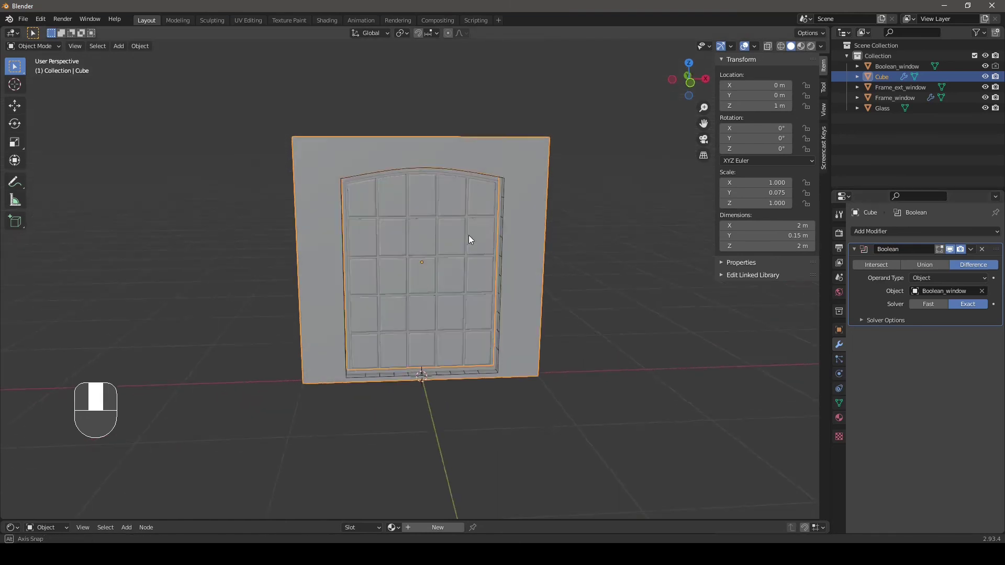
pyautogui.click(541, 231)
pyautogui.moveTo(542, 232); pyautogui.dragTo(534, 309, button='middle')
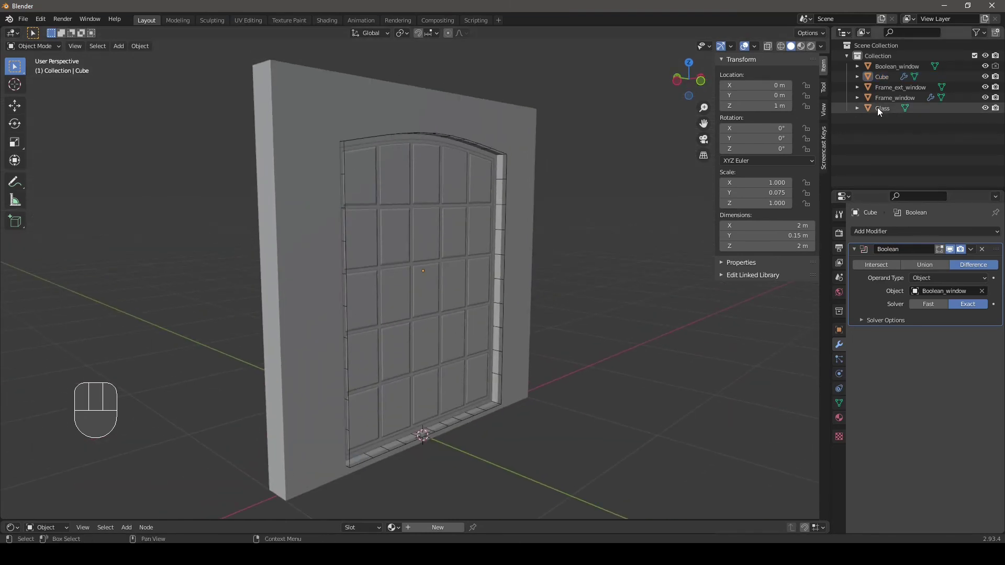
# Rename the cube object as Wall
pyautogui.doubleClick(885, 77)
pyautogui.write('Wall')
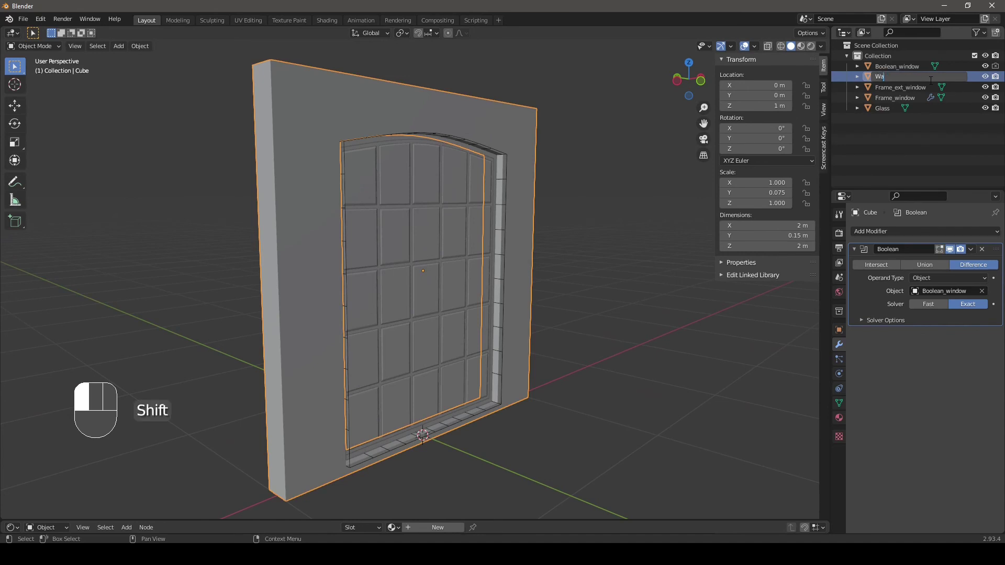
pyautogui.press('Return')
# Create a new collection inside Collection and rename it Window
pyautogui.click(892, 54)
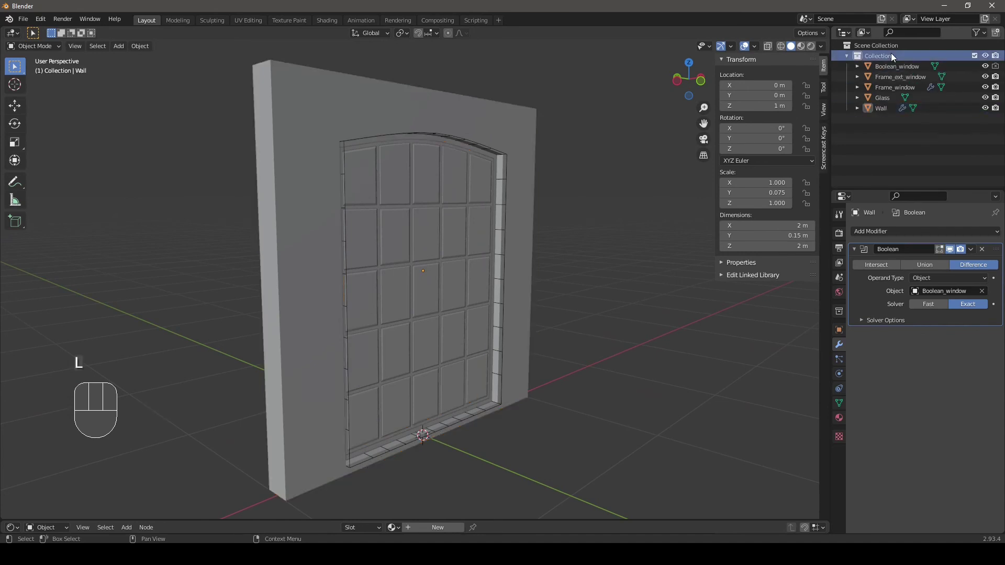
pyautogui.rightClick(892, 55)
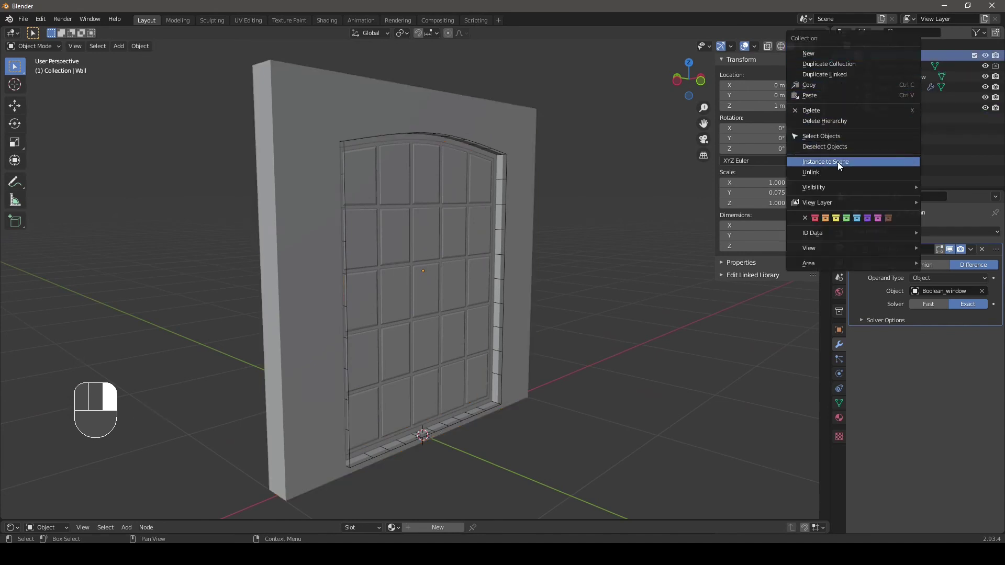
pyautogui.click(827, 54)
pyautogui.click(896, 67)
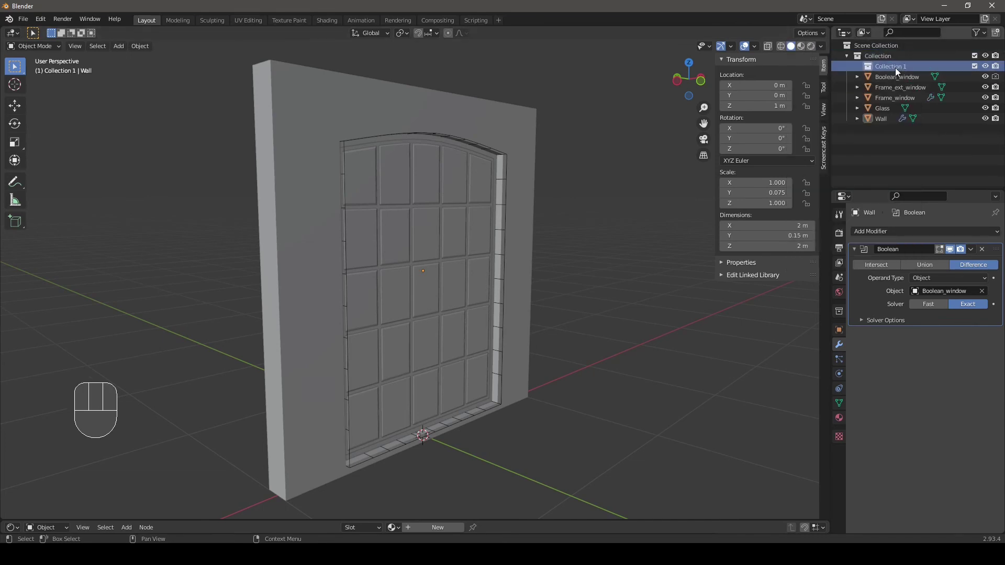
pyautogui.doubleClick(895, 68)
pyautogui.write('Window')
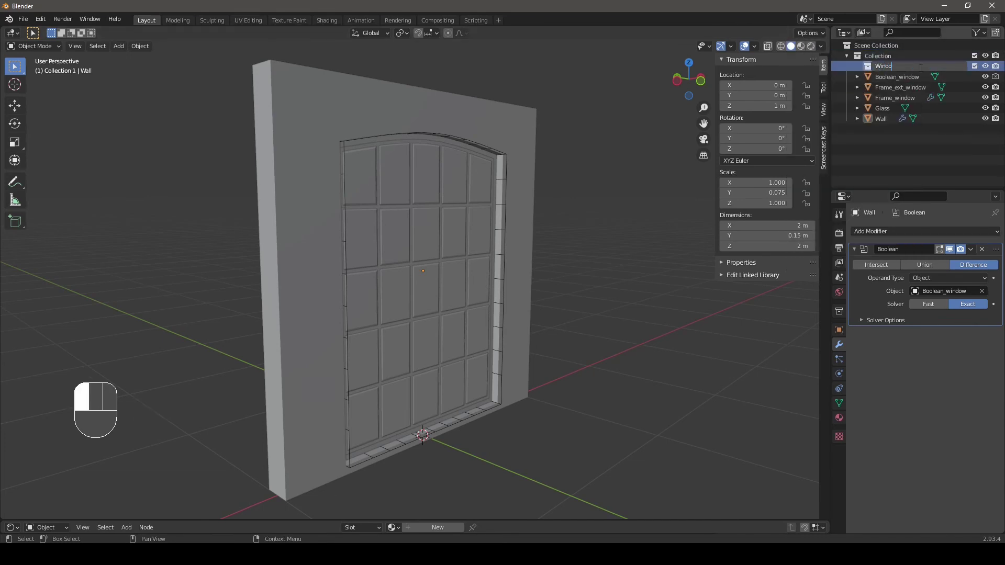
pyautogui.press('Return')
# Move Boolean_window, Frame_ext_window, Frame_window and Glass into the Window collection
pyautogui.click(903, 78)
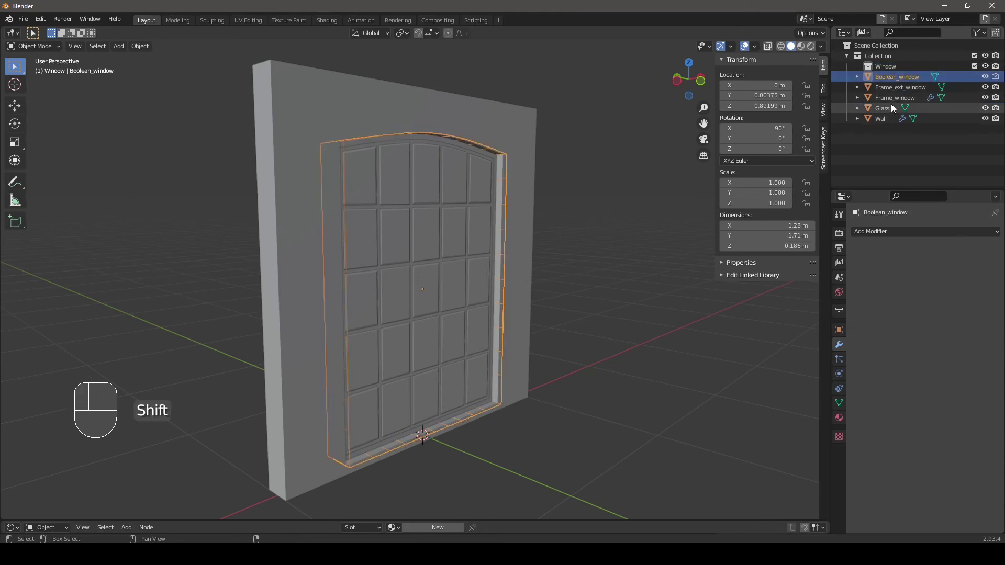
pyautogui.keyDown('shift'); pyautogui.click(891, 106); pyautogui.keyUp('shift')
pyautogui.moveTo(889, 99); pyautogui.dragTo(893, 65)
pyautogui.moveTo(366, 246)
pyautogui.mouseDown(button='middle')
pyautogui.moveTo(500, 276)
pyautogui.moveTo(555, 250)
pyautogui.mouseUp(button='middle')
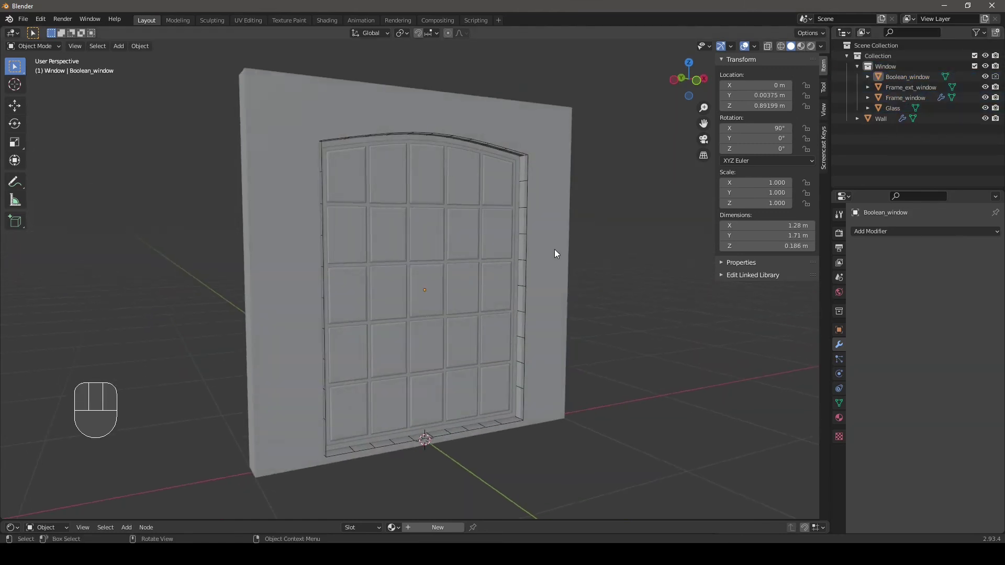
# With rendered shading on, show the outliner's Disable in Viewports toggles and disable Boolean_window in viewports
pyautogui.click(811, 46)
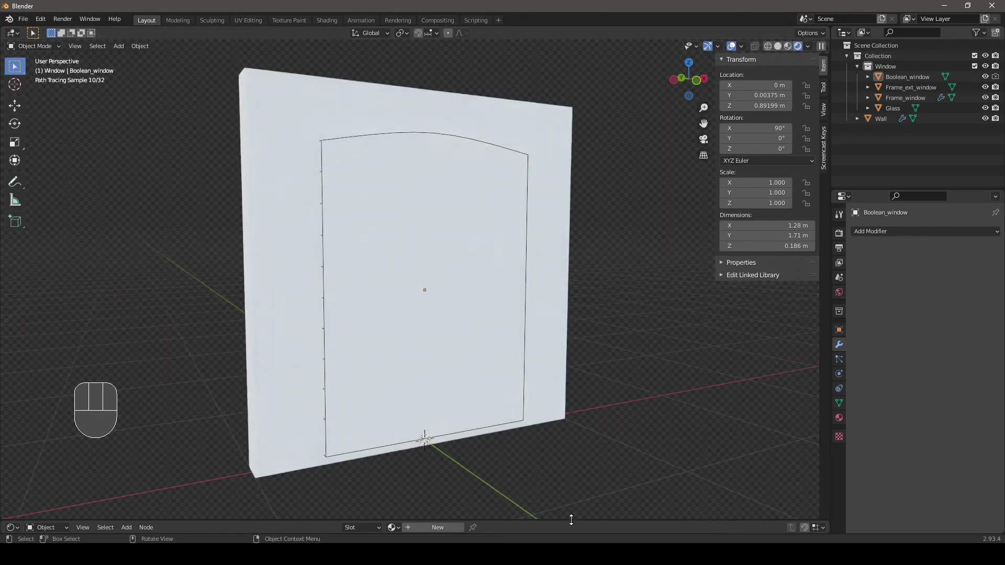
pyautogui.click(978, 32)
pyautogui.click(937, 67)
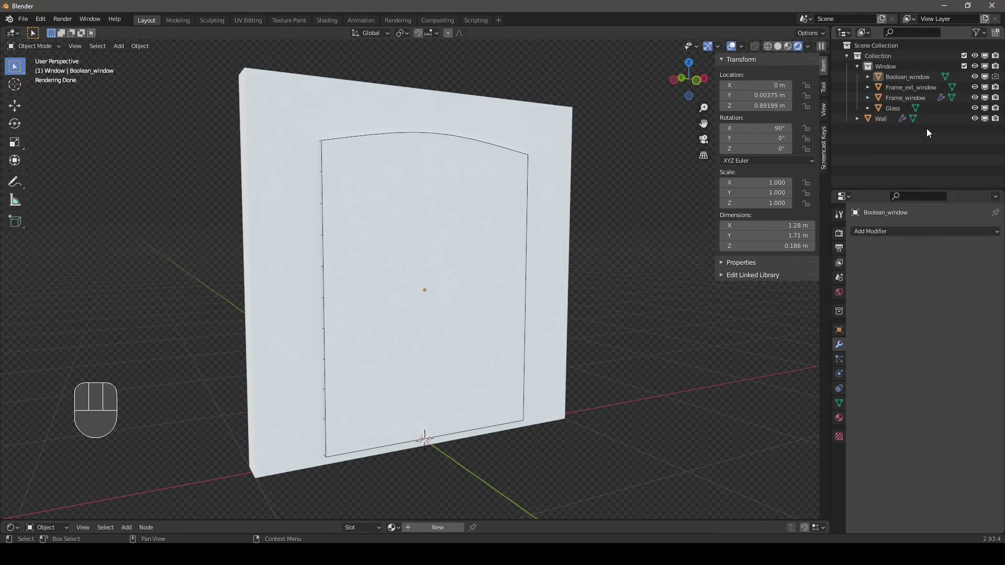
pyautogui.click(985, 77)
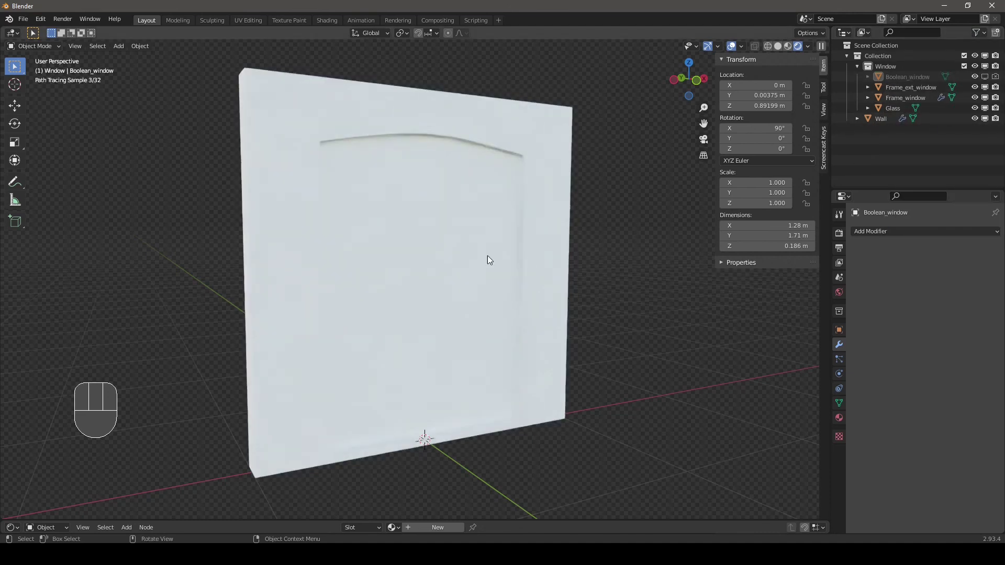
# Enlarge the shader editor and give Frame_window a new material with a black base color
pyautogui.click(419, 205)
pyautogui.moveTo(472, 523); pyautogui.dragTo(441, 383)
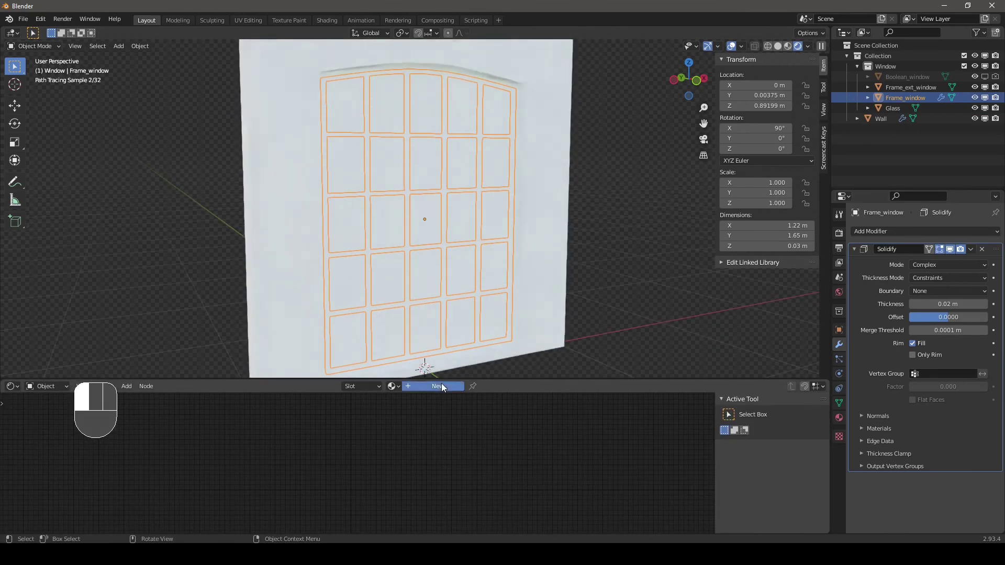
pyautogui.click(442, 386)
pyautogui.click(400, 443)
pyautogui.click(426, 411)
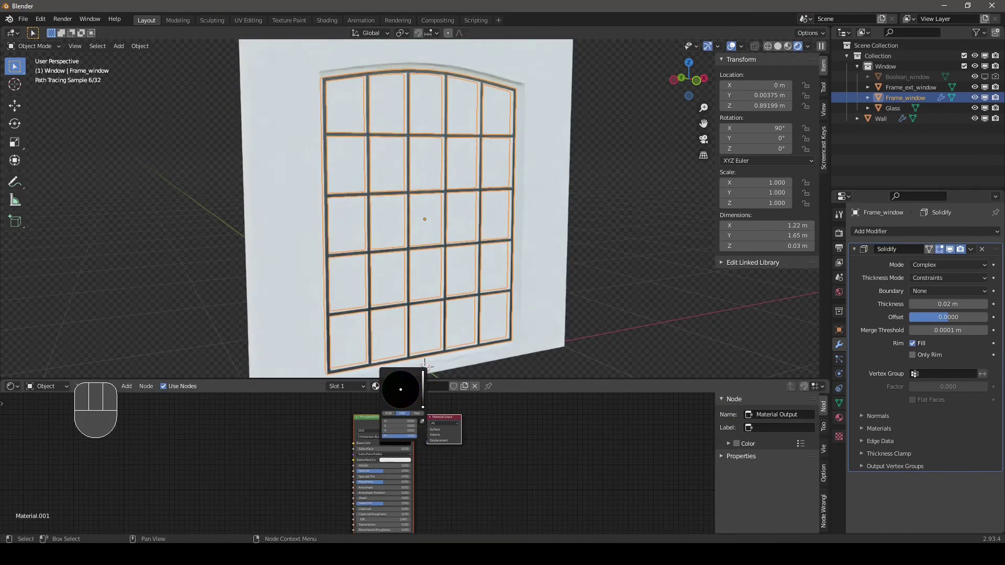
# Give Glass a new material with roughness 0.05 and transmission 1
pyautogui.click(893, 108)
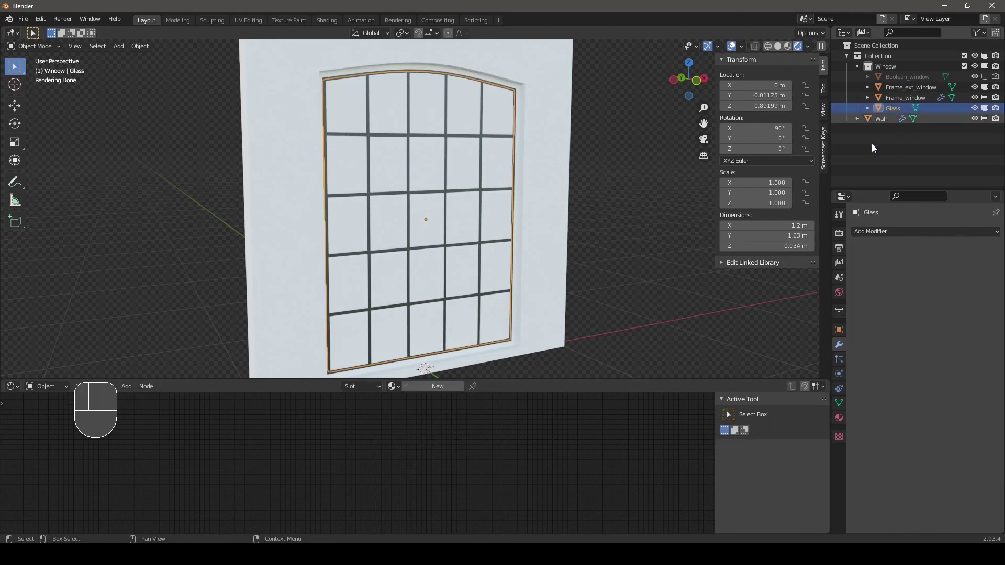
pyautogui.click(432, 388)
pyautogui.scroll(3, 395, 464)
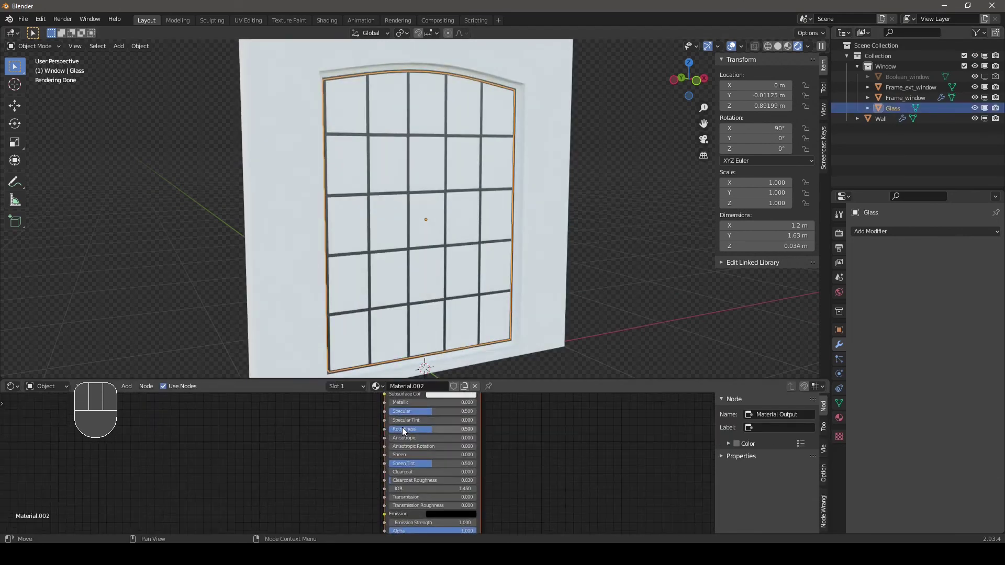
pyautogui.click(421, 450)
pyautogui.write('0.05')
pyautogui.press('Return')
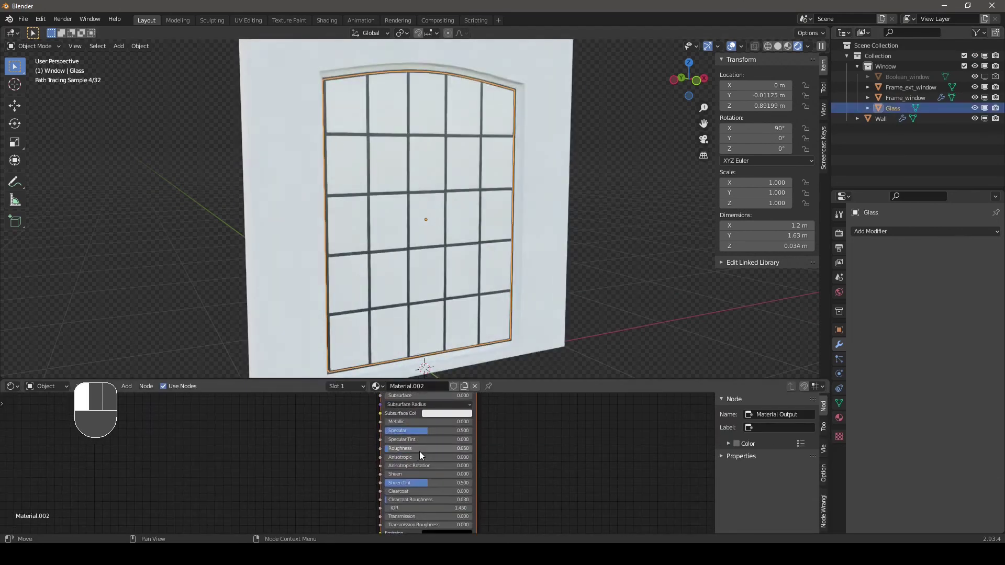
pyautogui.moveTo(408, 517); pyautogui.dragTo(471, 516)
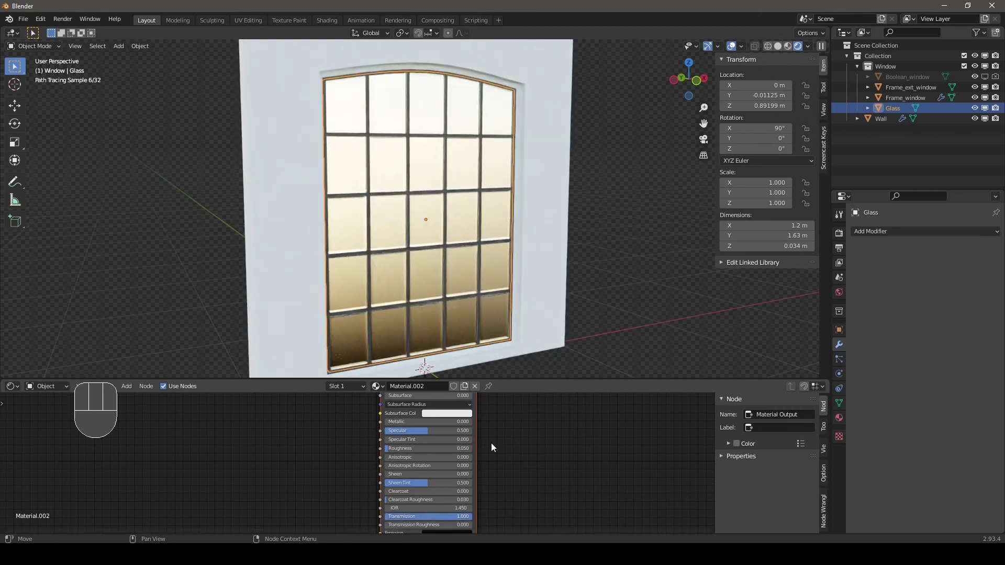
# Try to share the frame material by linking materials between Frame_window and Frame_ext_window
pyautogui.click(516, 91)
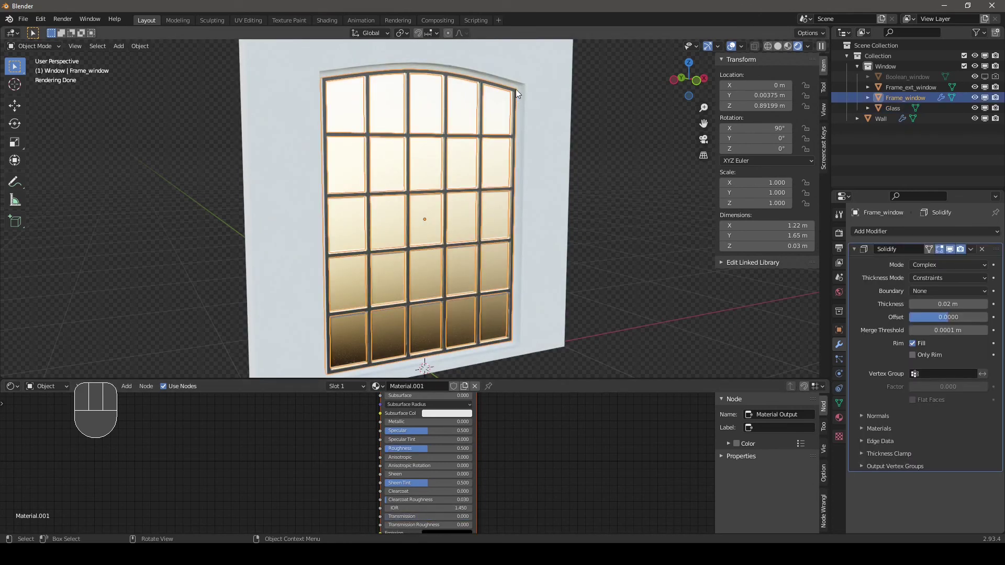
pyautogui.scroll(2, 538, 81)
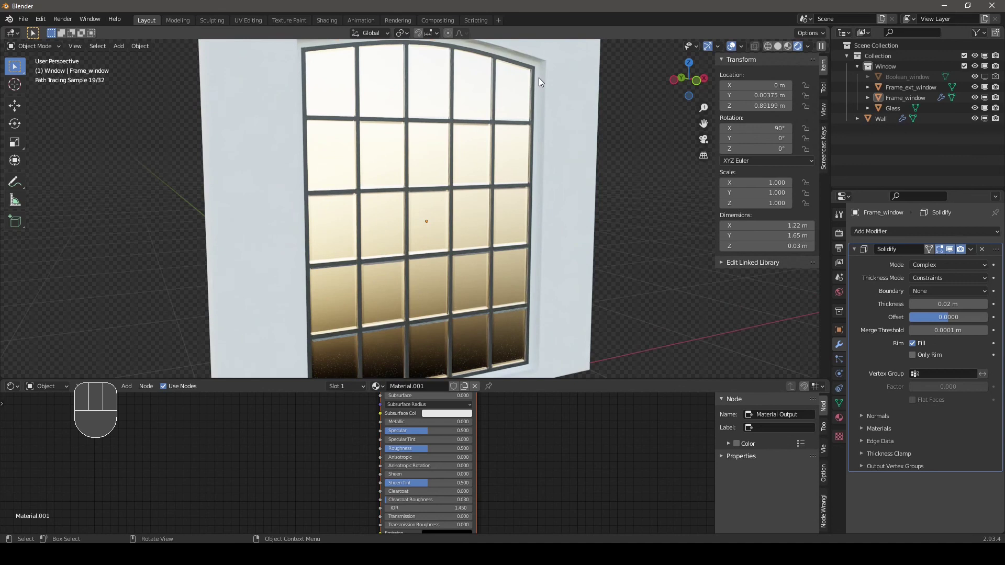
pyautogui.click(539, 77)
pyautogui.keyDown('shift'); pyautogui.click(492, 119); pyautogui.keyUp('shift')
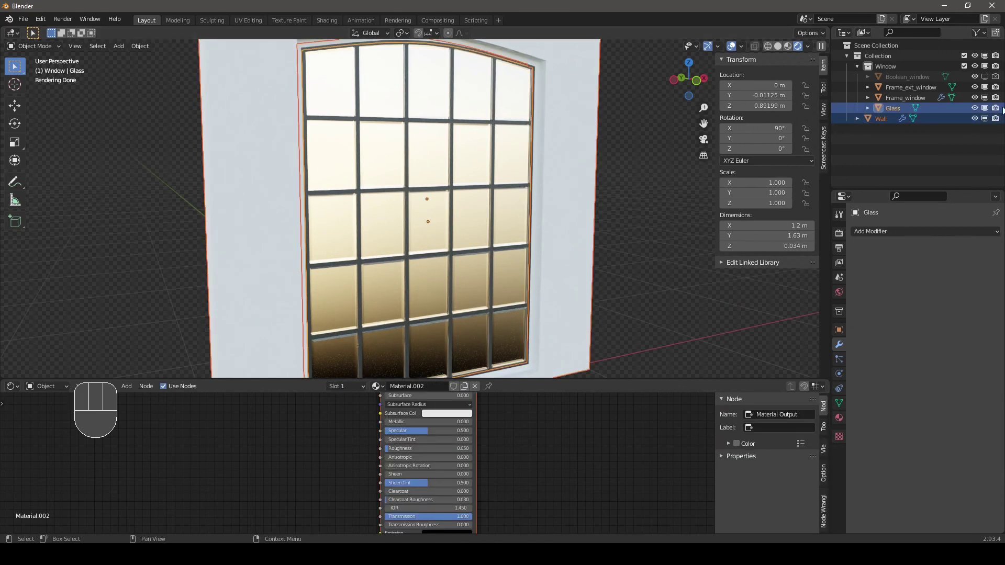
pyautogui.click(923, 99)
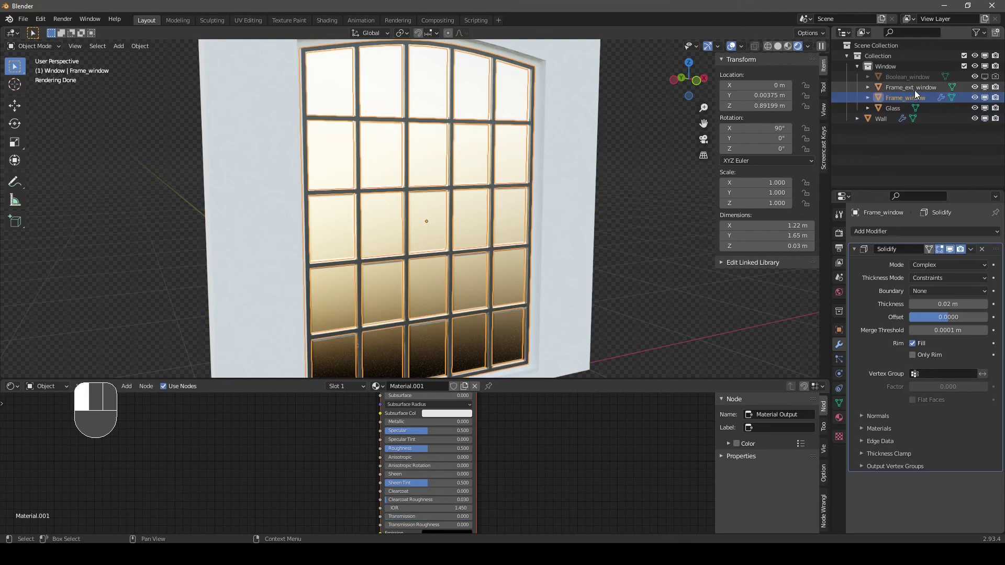
pyautogui.keyDown('shift'); pyautogui.click(914, 87); pyautogui.keyUp('shift')
pyautogui.hotkey('ctrl', 'l')
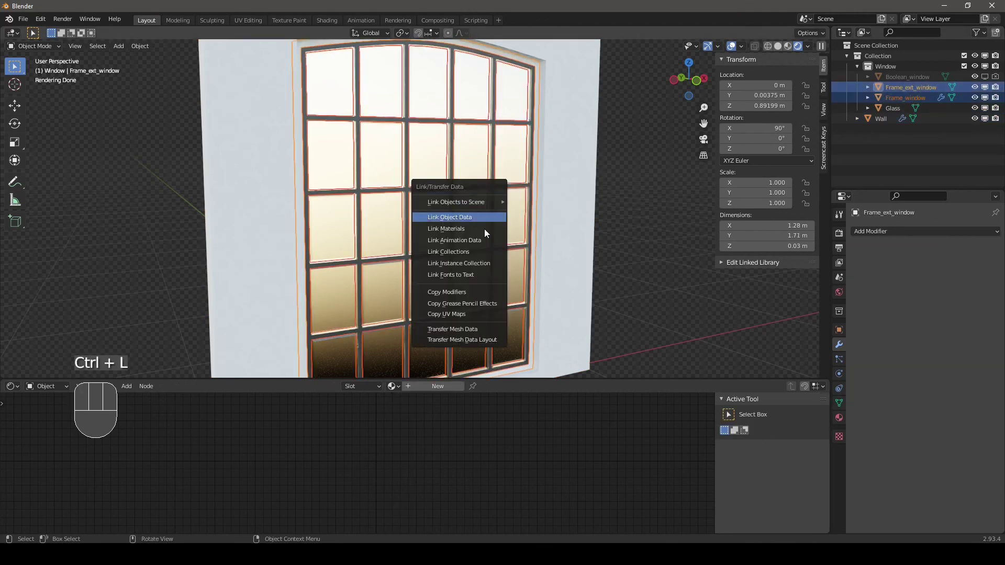
pyautogui.click(475, 224)
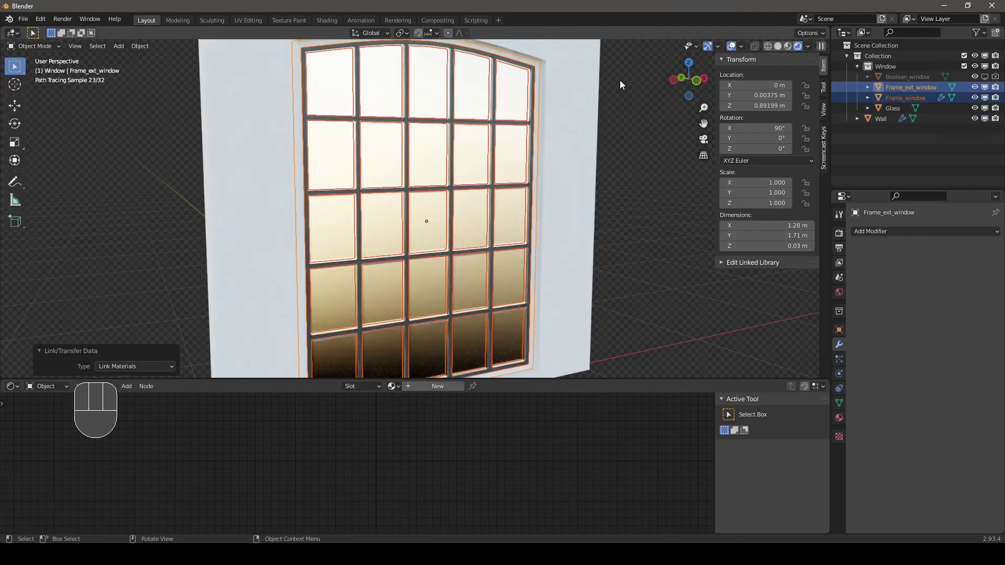
# Assign the existing Material.001 to Frame_ext_window
pyautogui.click(532, 65)
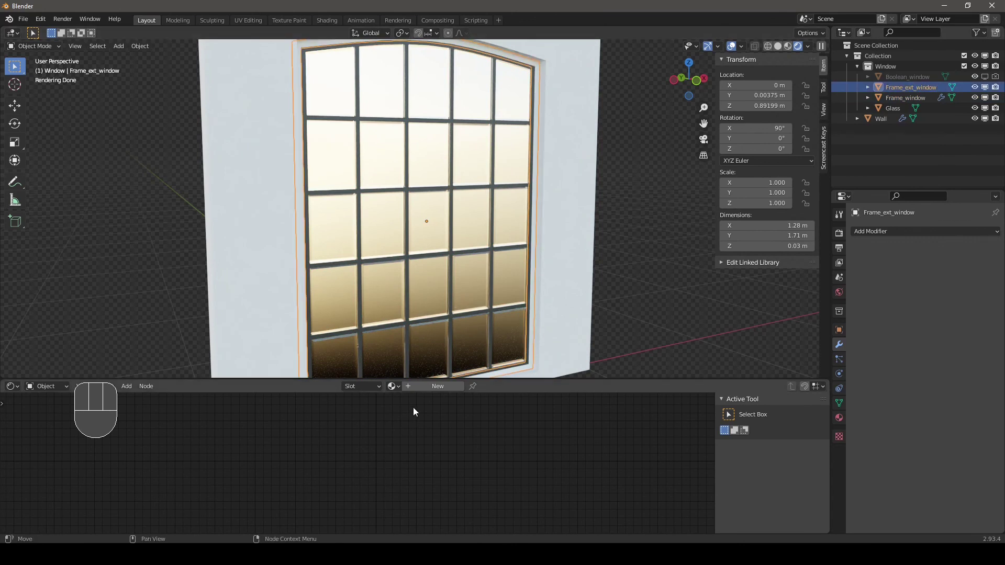
pyautogui.click(404, 386)
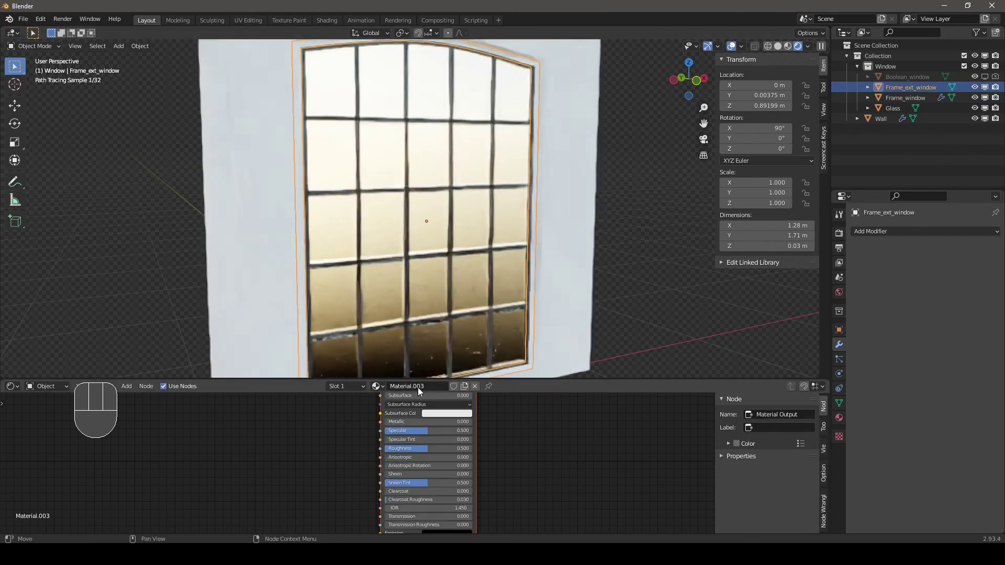
pyautogui.click(377, 387)
pyautogui.click(404, 412)
# Shrink the shader editor again and examine the rendered window and its frames from several angles
pyautogui.scroll(-4, 485, 238)
pyautogui.moveTo(485, 238); pyautogui.dragTo(485, 247, button='middle')
pyautogui.moveTo(564, 279); pyautogui.dragTo(566, 249, button='middle')
pyautogui.moveTo(577, 379); pyautogui.dragTo(554, 521)
pyautogui.scroll(4, 429, 369)
pyautogui.moveTo(430, 360); pyautogui.dragTo(385, 368, button='middle')
pyautogui.moveTo(327, 357); pyautogui.dragTo(489, 341, button='middle')
# Examine the finished window in solid shading and in Material Preview
pyautogui.click(777, 46)
pyautogui.moveTo(472, 248); pyautogui.dragTo(341, 224, button='middle')
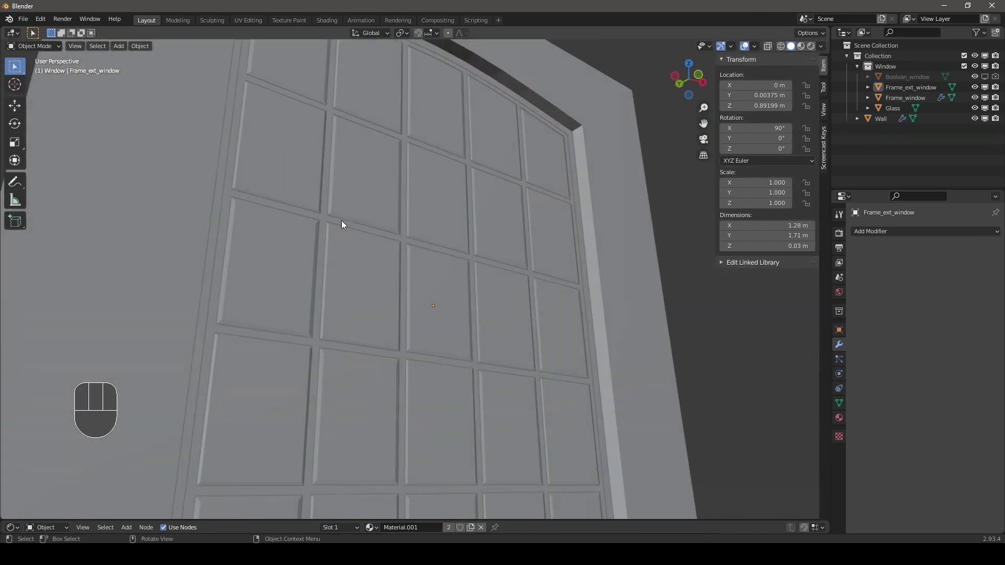
pyautogui.click(801, 46)
pyautogui.moveTo(474, 226)
pyautogui.mouseDown(button='middle')
pyautogui.moveTo(412, 211)
pyautogui.moveTo(431, 218)
pyautogui.moveTo(438, 256)
pyautogui.mouseUp(button='middle')
pyautogui.scroll(-4, 432, 219)
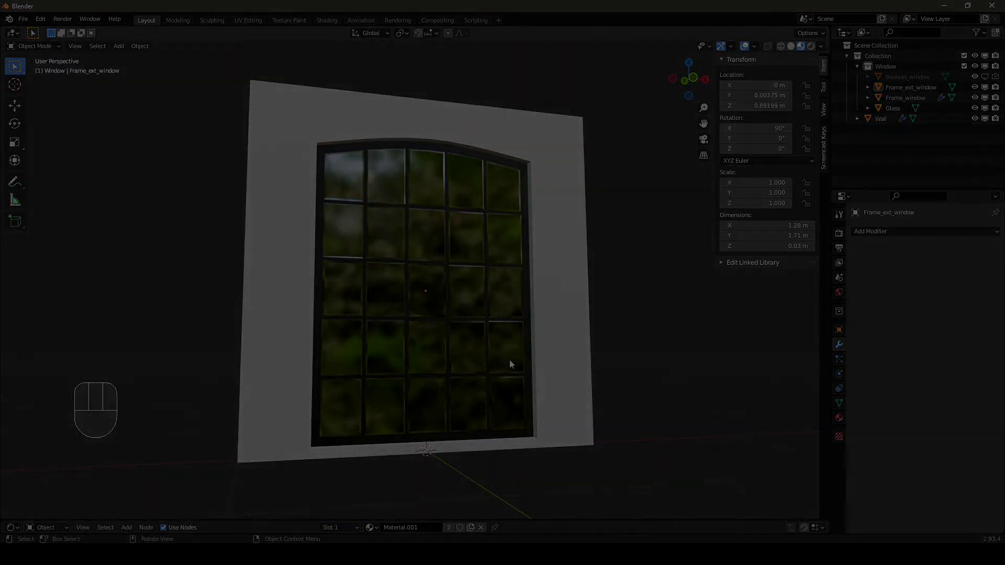